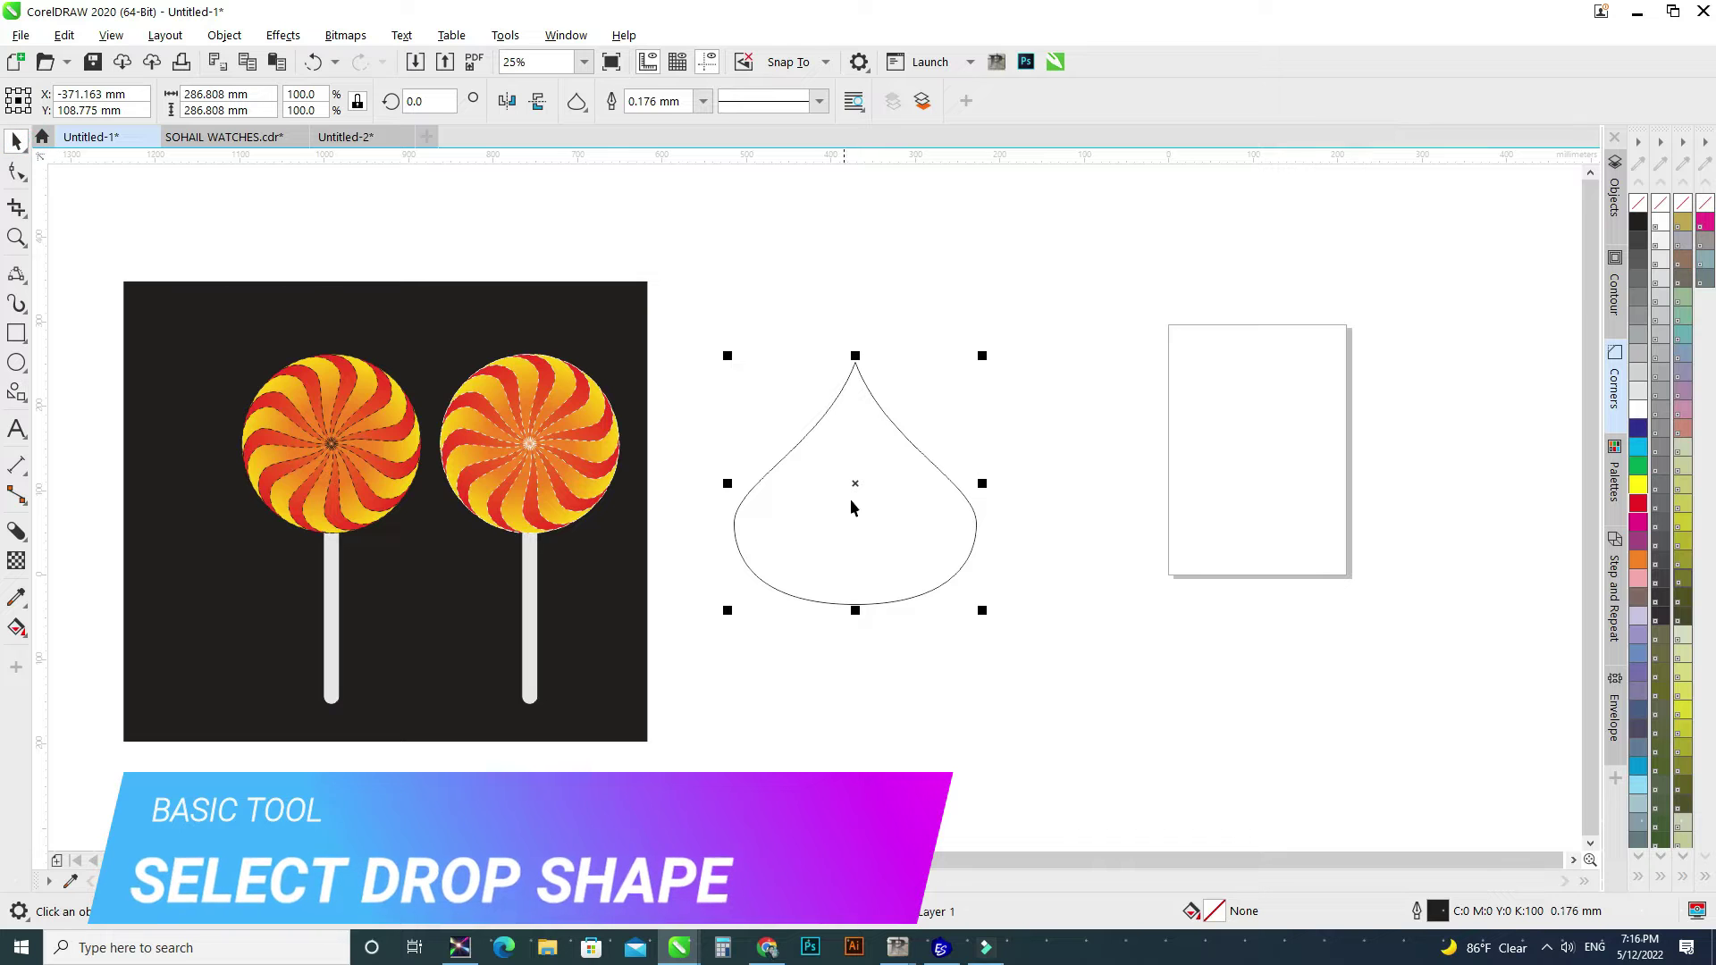
# Move the drop shape's rotation centre to its tip and make a copy rotated about 13° around it
pyautogui.click(815, 489)
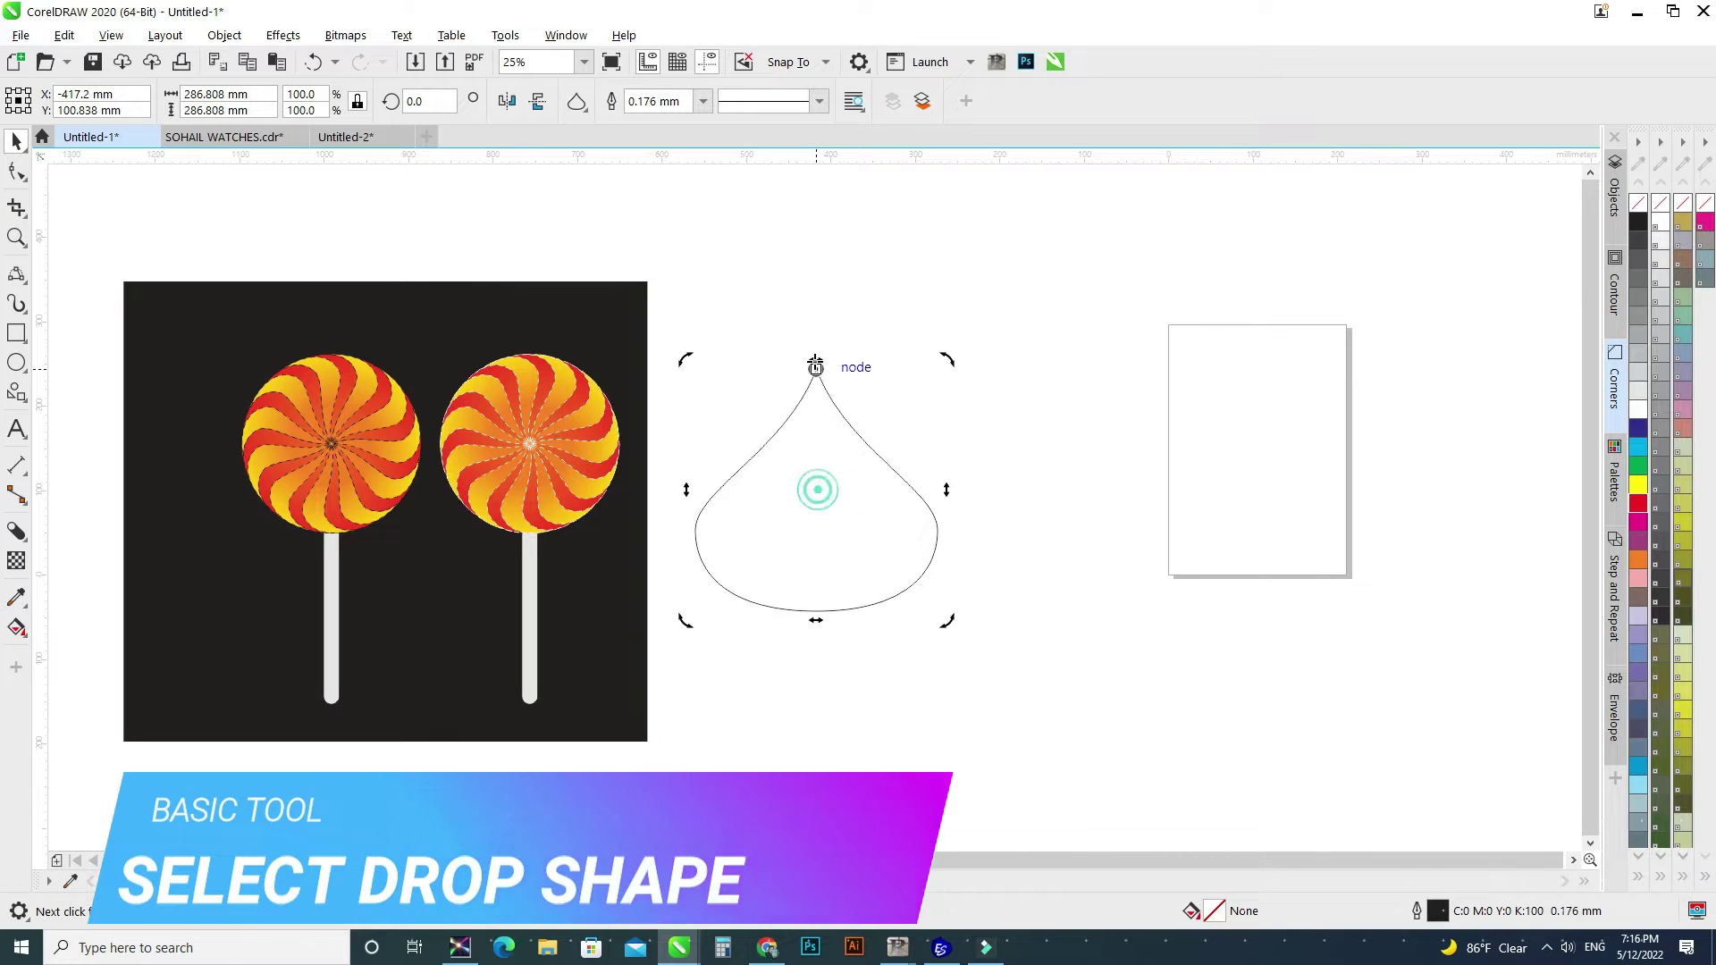
pyautogui.moveTo(949, 628); pyautogui.dragTo(1023, 612)
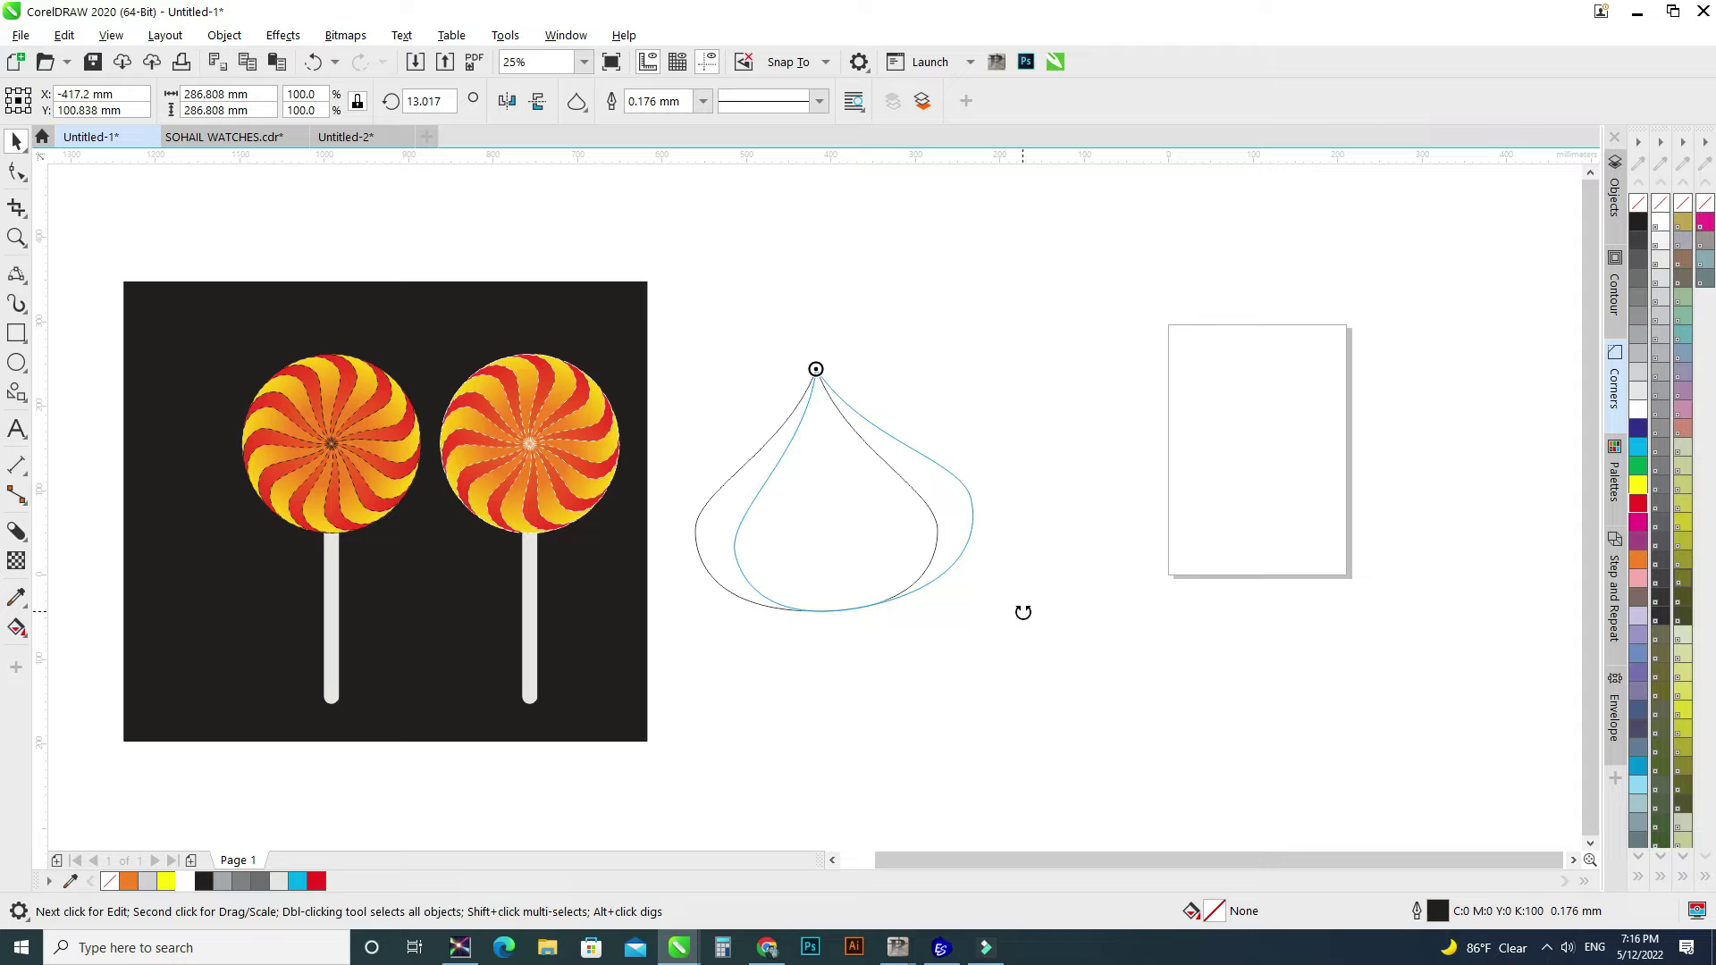
pyautogui.moveTo(1023, 612); pyautogui.dragTo(1023, 612)
# Trim the original drop with its rotated copy and delete the rest, leaving only the curved sliver
pyautogui.click(704, 514)
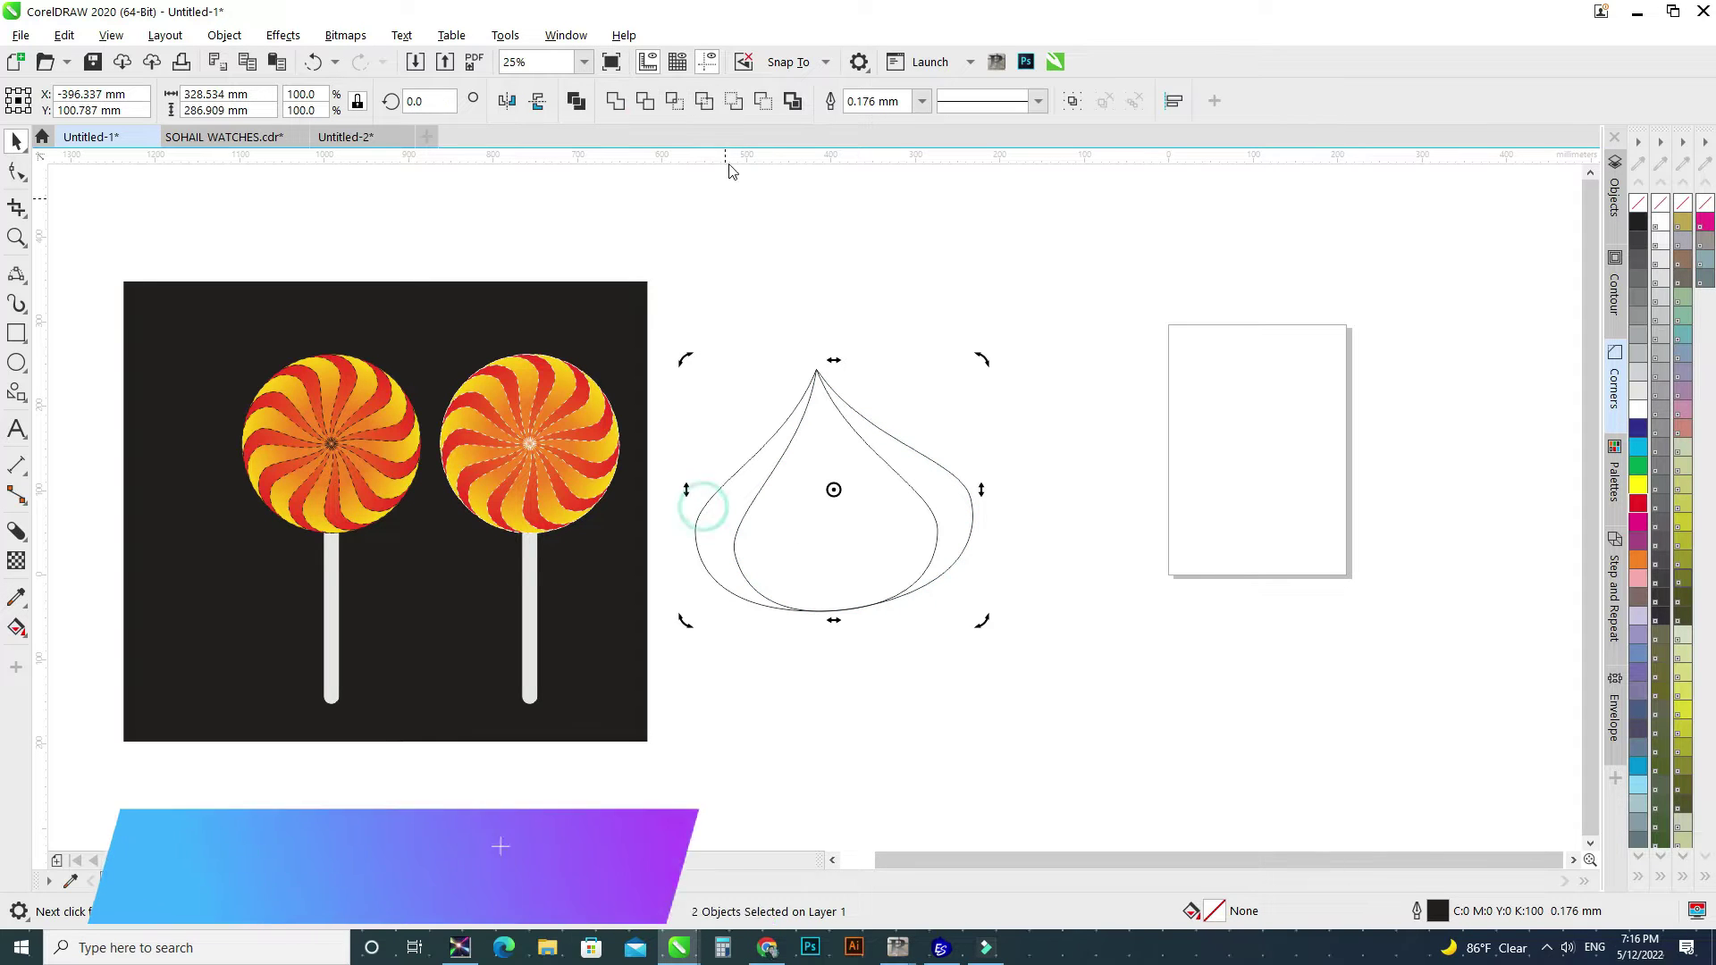
pyautogui.hotkey('ctrl', 'q')
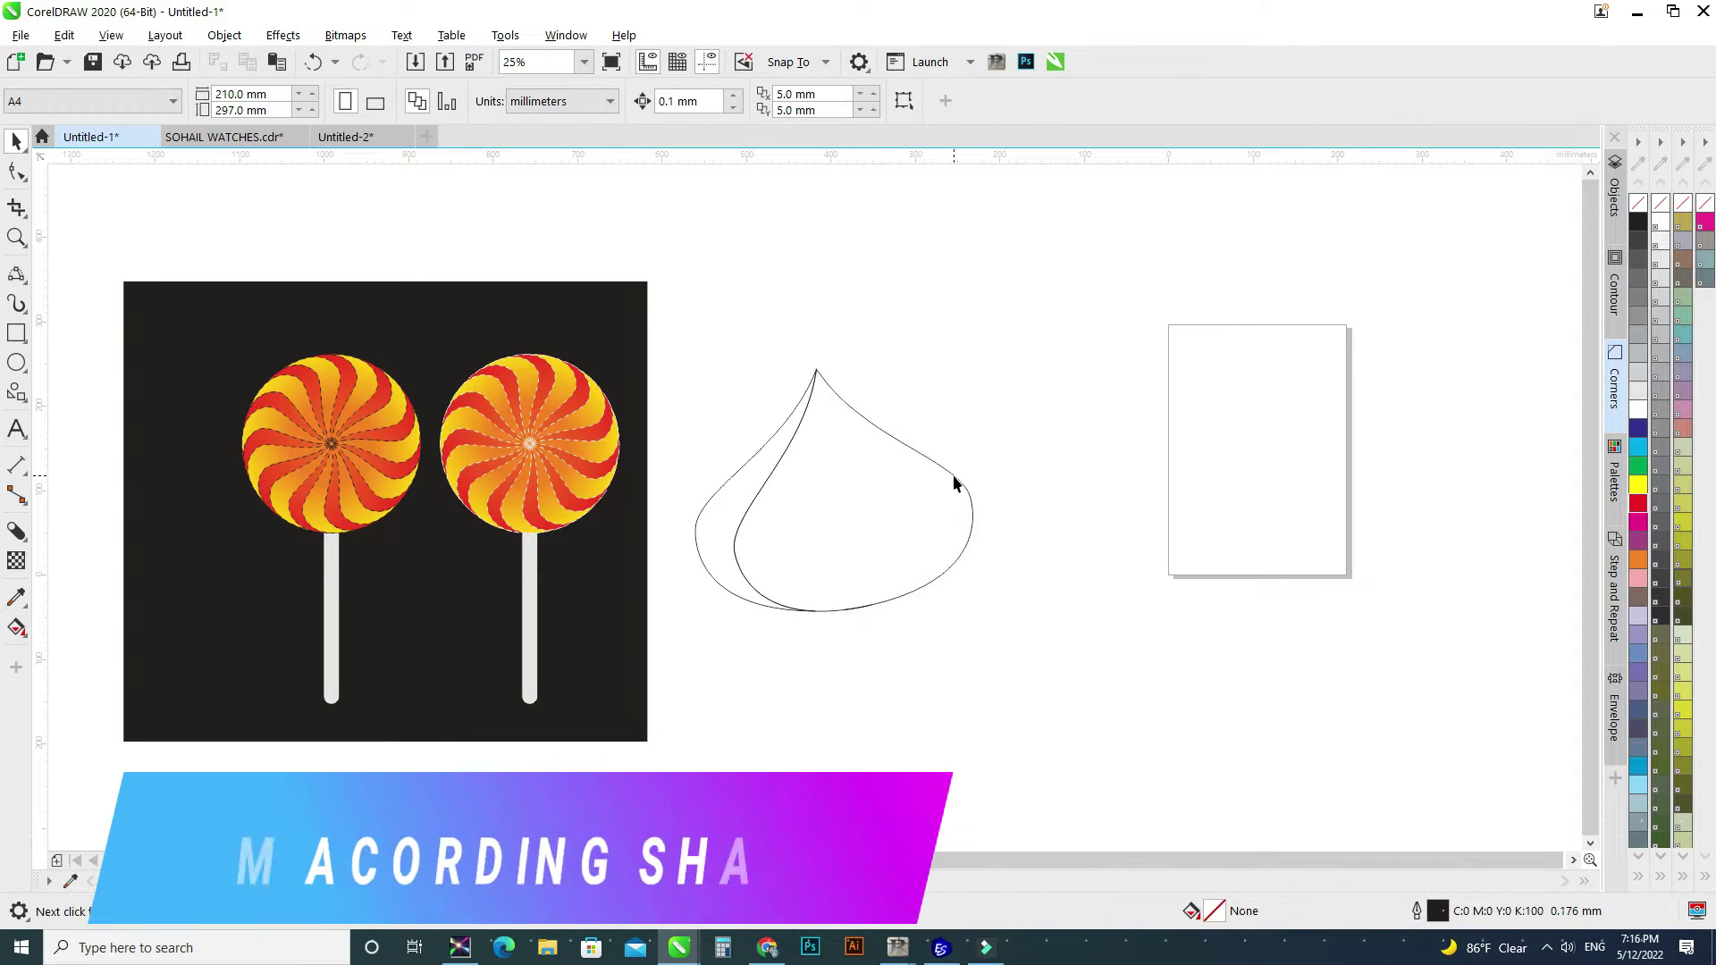
pyautogui.click(953, 474)
pyautogui.press('F10')
pyautogui.moveTo(828, 581); pyautogui.dragTo(930, 646)
pyautogui.press('Delete')
pyautogui.click(16, 140)
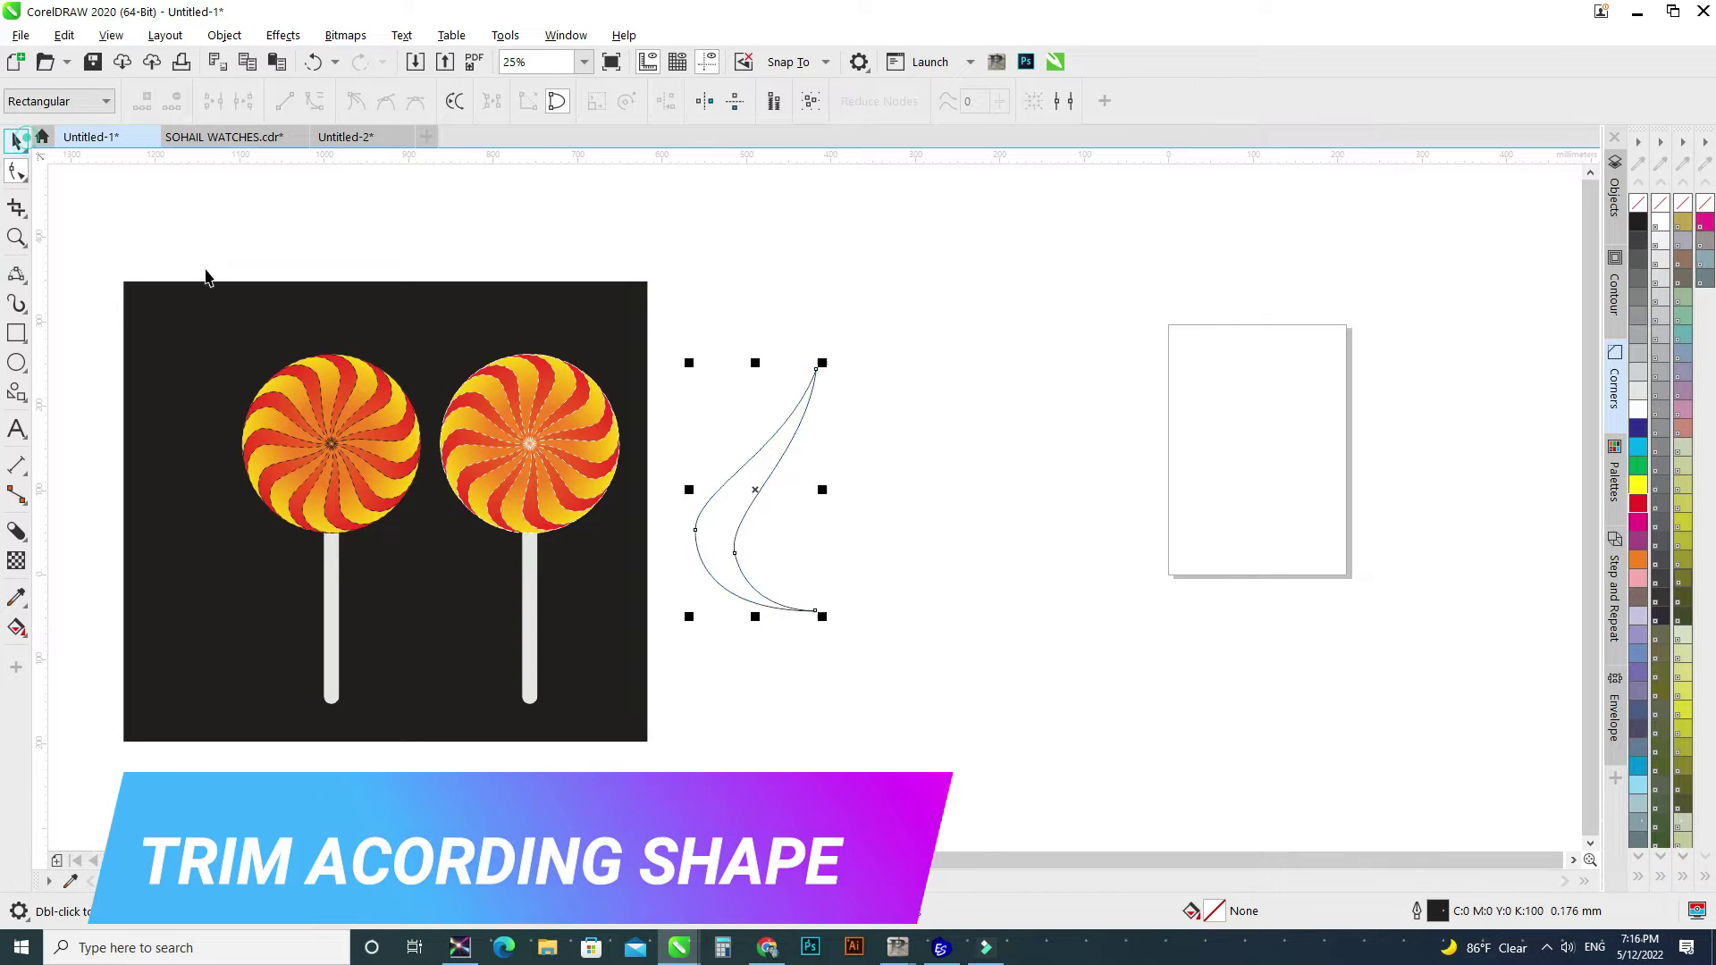
# Apply a vertical linear fountain fill to the curved sliver, from orange at the tip to yellow at the base
pyautogui.click(743, 517)
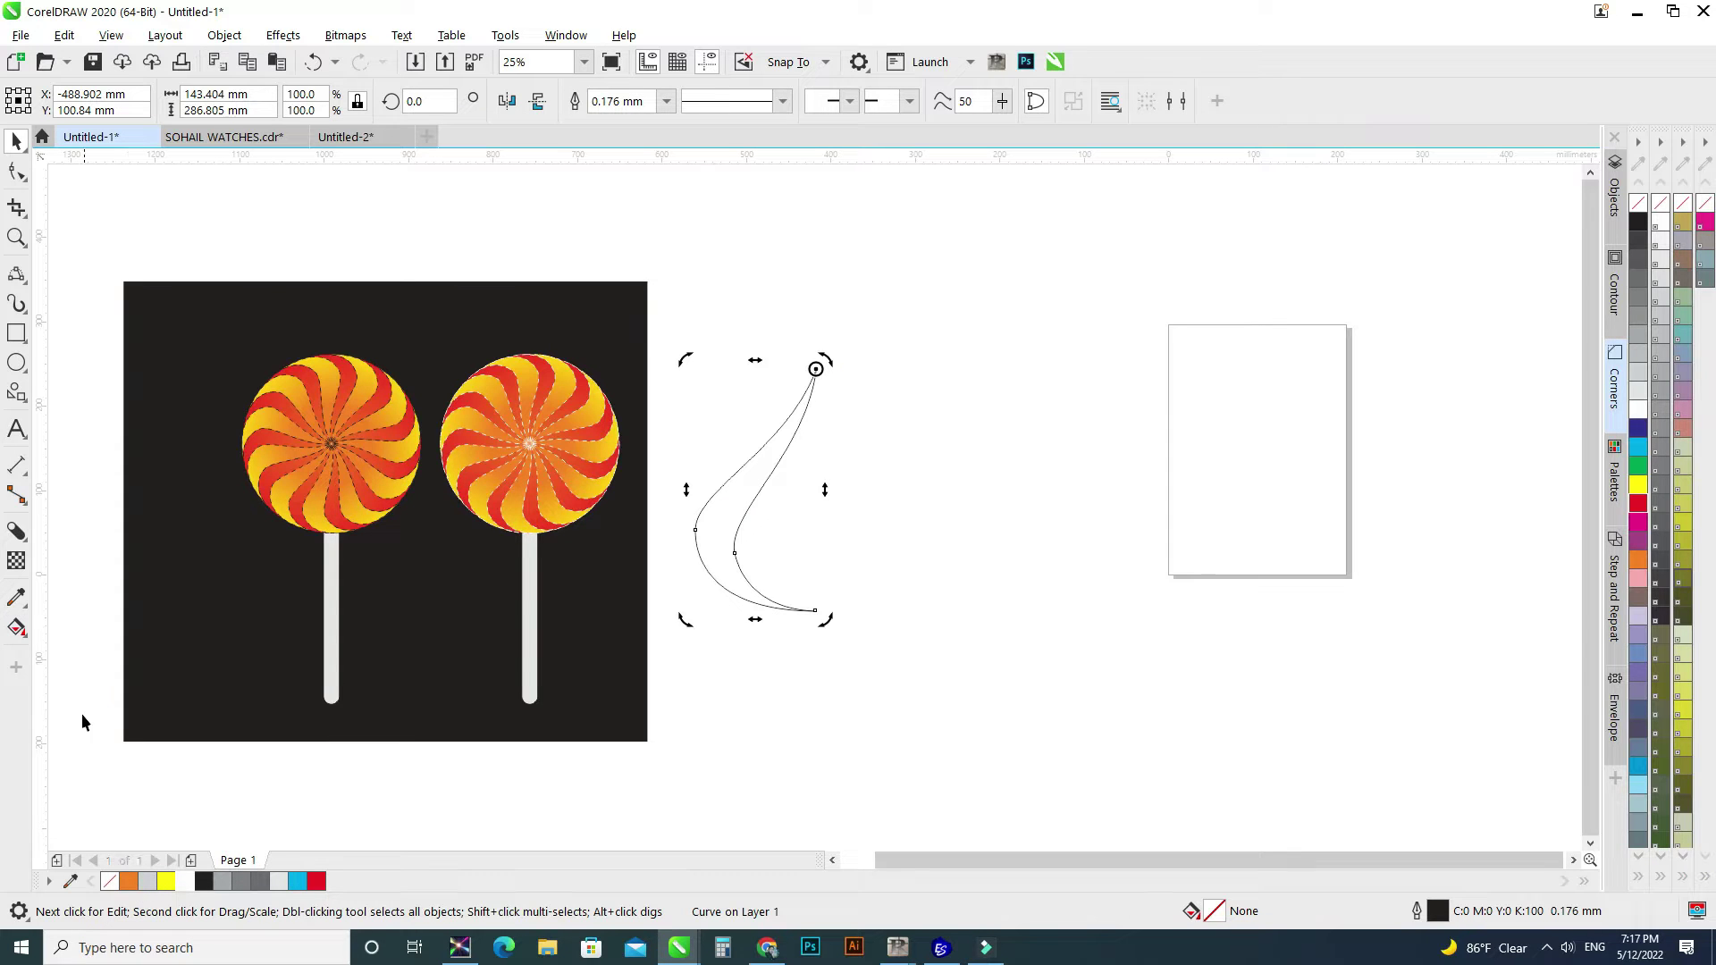
pyautogui.click(17, 628)
pyautogui.moveTo(779, 337); pyautogui.dragTo(779, 606)
pyautogui.moveTo(1640, 560); pyautogui.dragTo(779, 336)
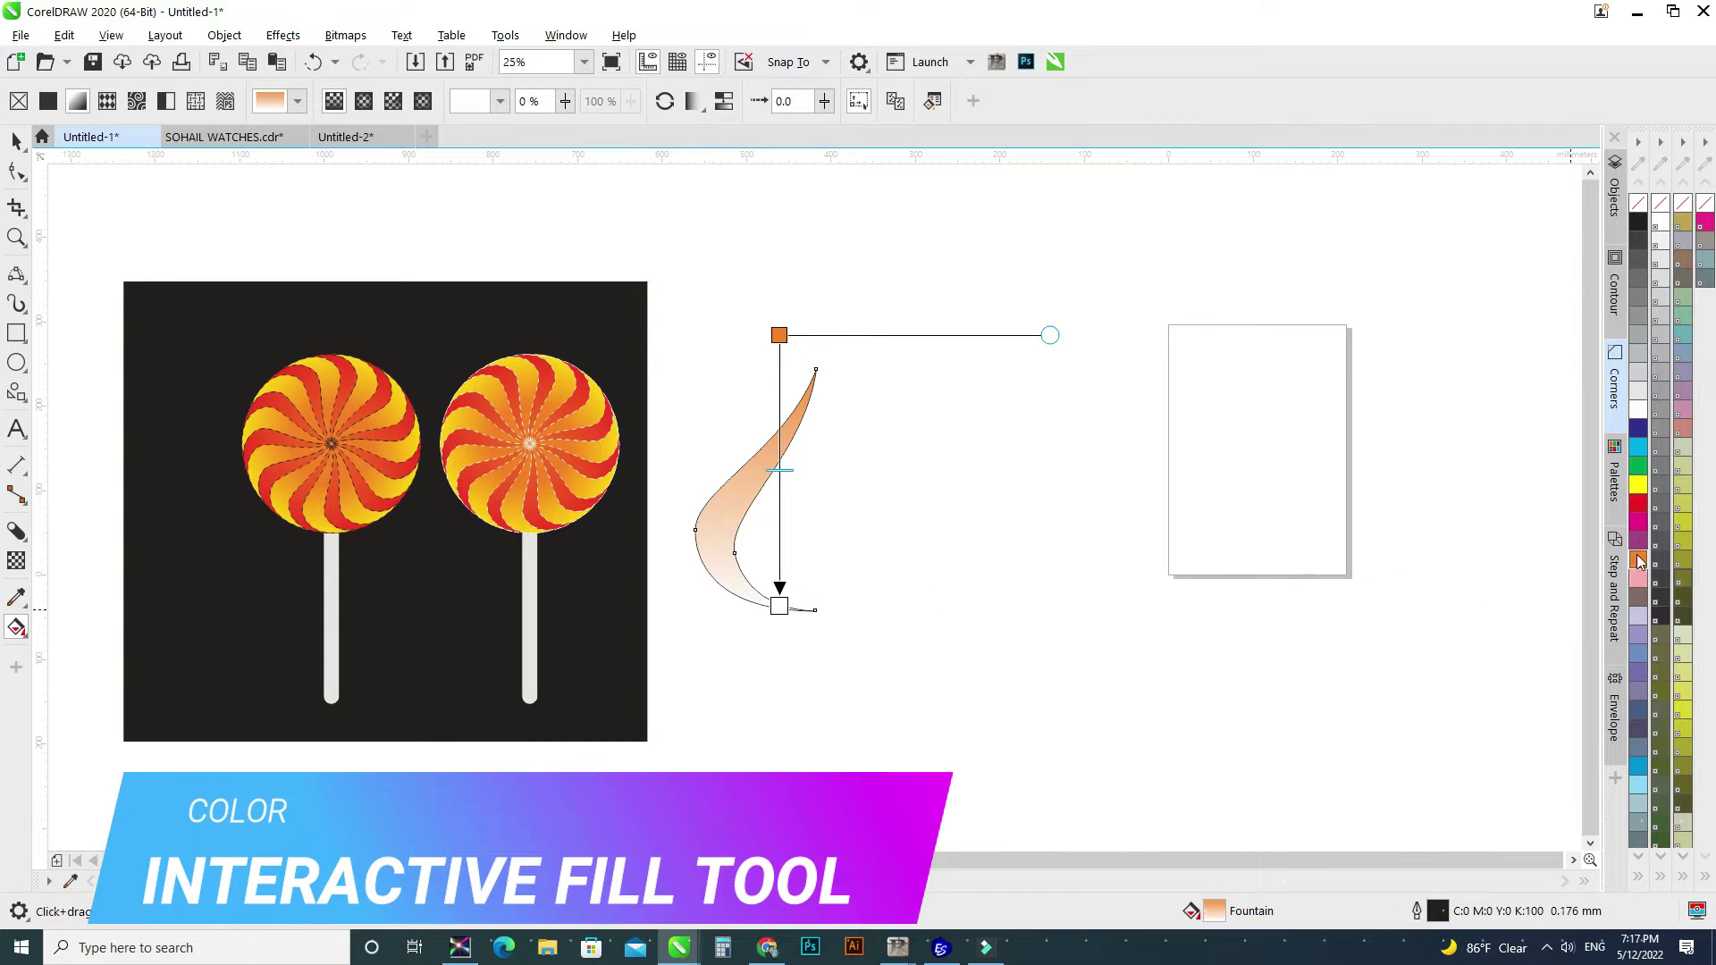
pyautogui.moveTo(1634, 490); pyautogui.dragTo(779, 608)
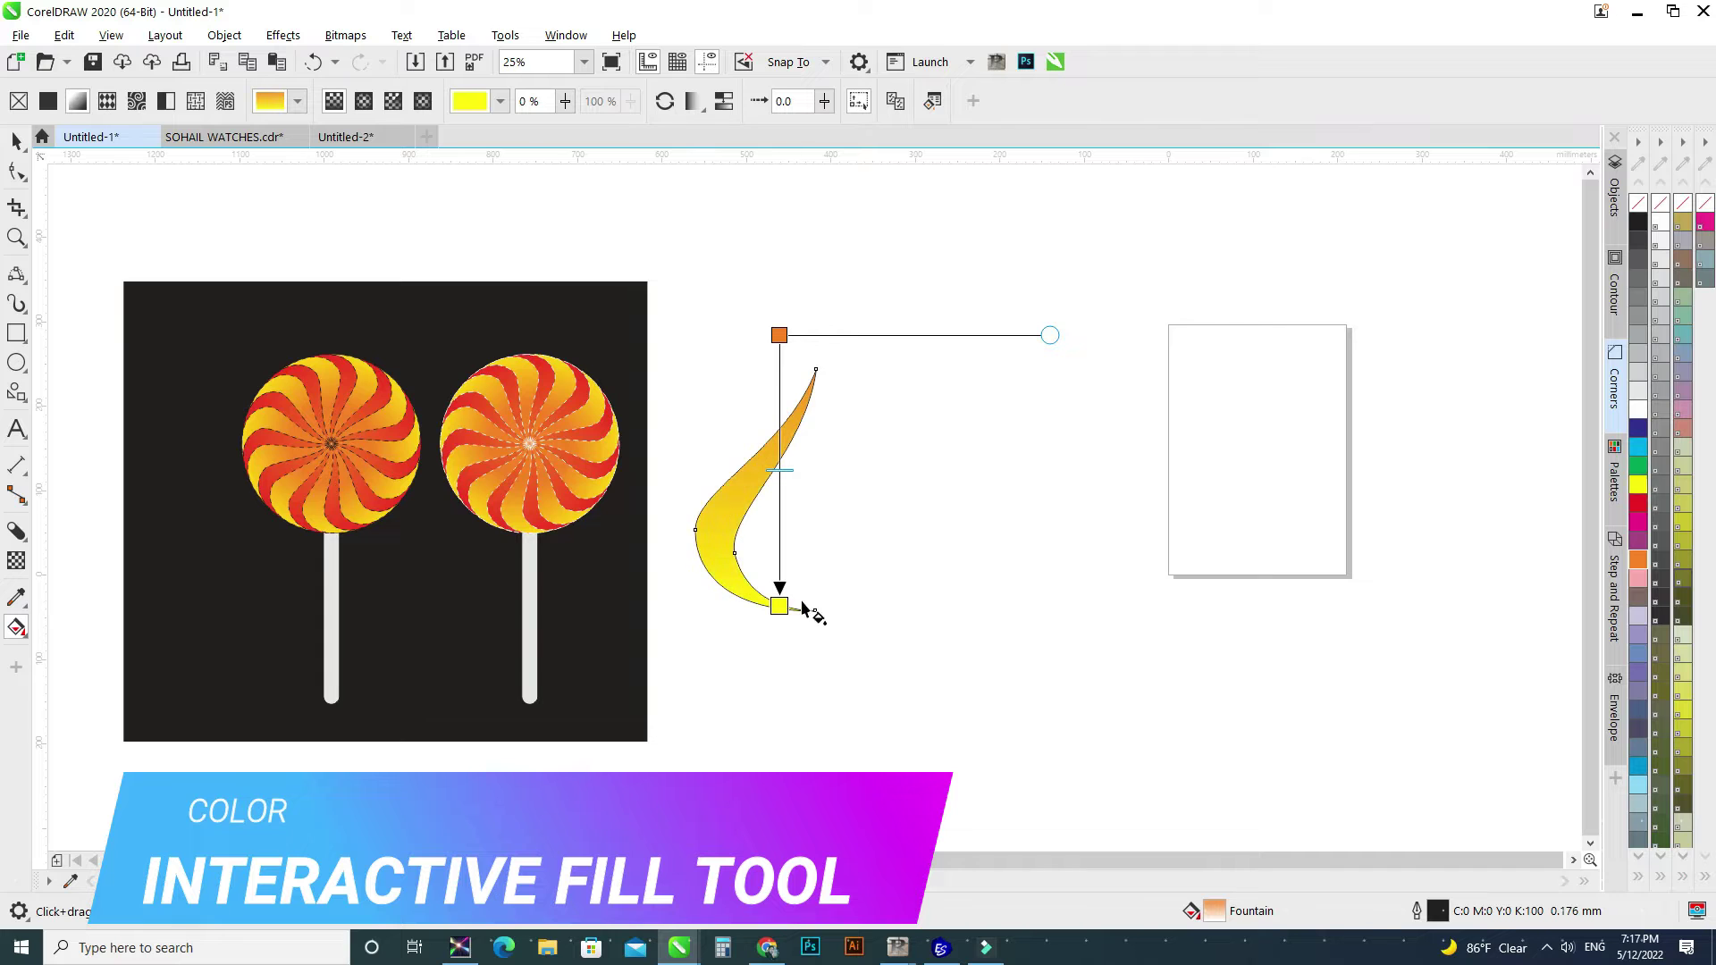
# Shift the orange start of the sliver's gradient downward so that orange covers more of the tip
pyautogui.moveTo(782, 339); pyautogui.dragTo(782, 419)
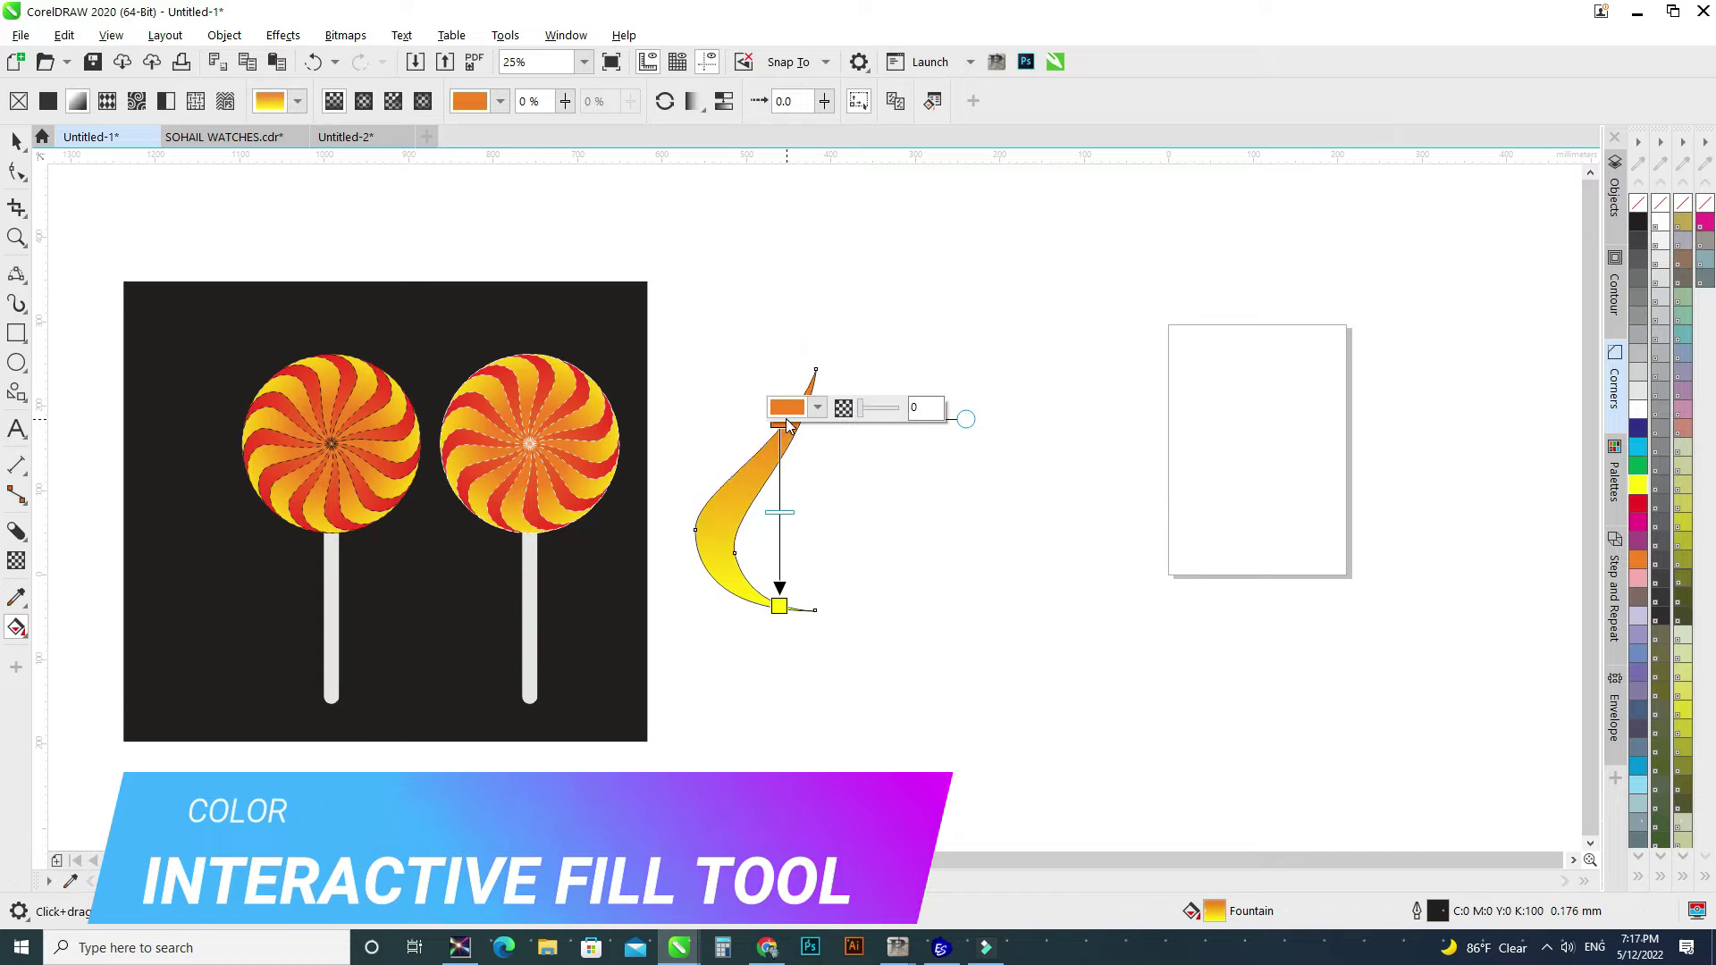
pyautogui.scroll(1, 782, 419)
pyautogui.moveTo(778, 418); pyautogui.dragTo(779, 454)
pyautogui.click(14, 141)
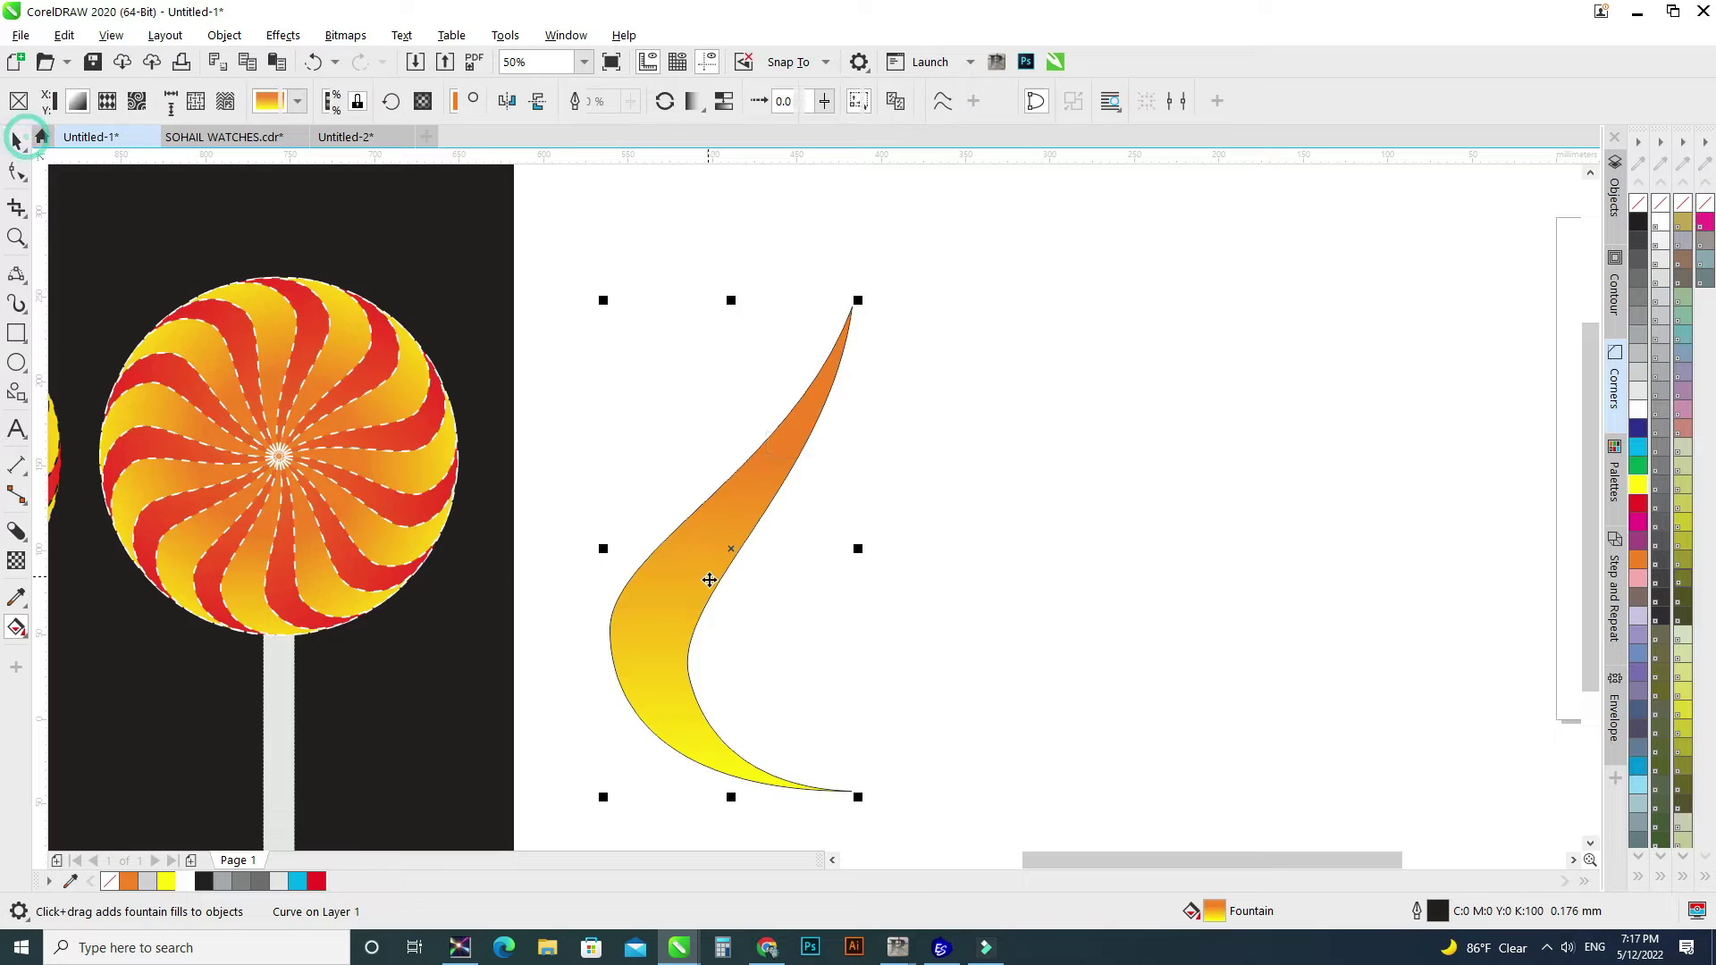
# Make a copy of the gradient sliver rotated about 13° around its tip, adjoining the original
pyautogui.scroll(-1, 705, 582)
pyautogui.click(705, 581)
pyautogui.scroll(1, 754, 674)
pyautogui.scroll(1, 814, 719)
pyautogui.scroll(-1, 814, 719)
pyautogui.moveTo(848, 722); pyautogui.dragTo(943, 695)
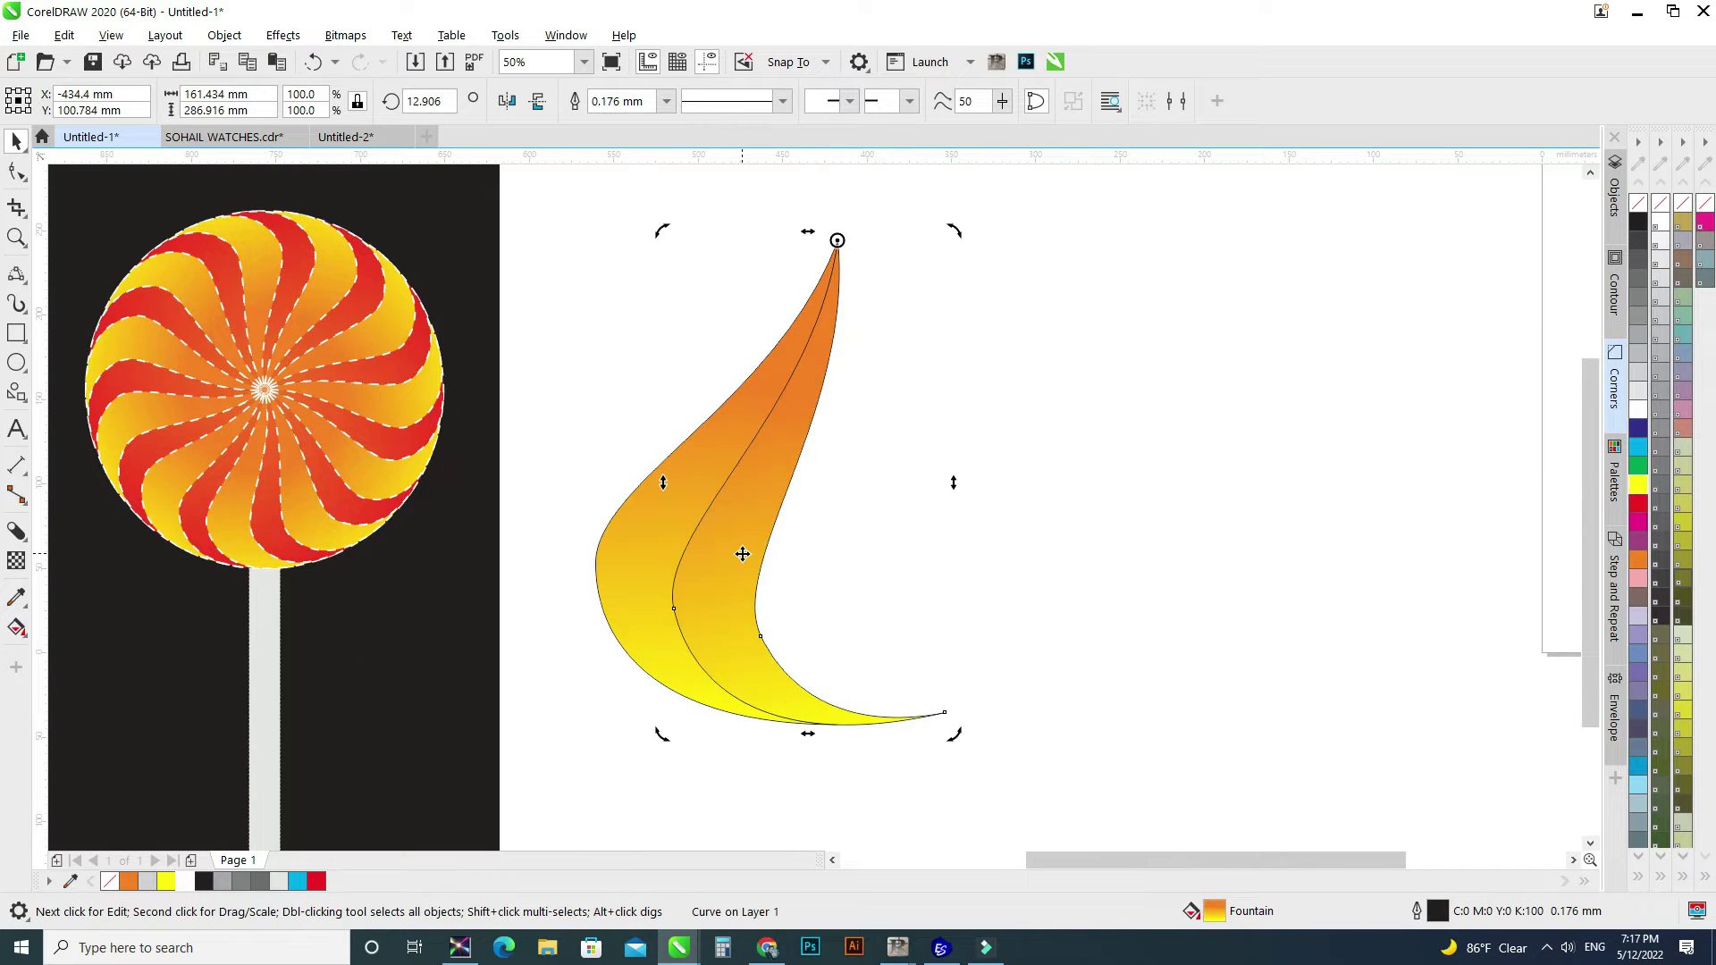
# Recolour the rotated sliver's fountain fill to run from orange near the tip to red at the base
pyautogui.scroll(-1, 743, 554)
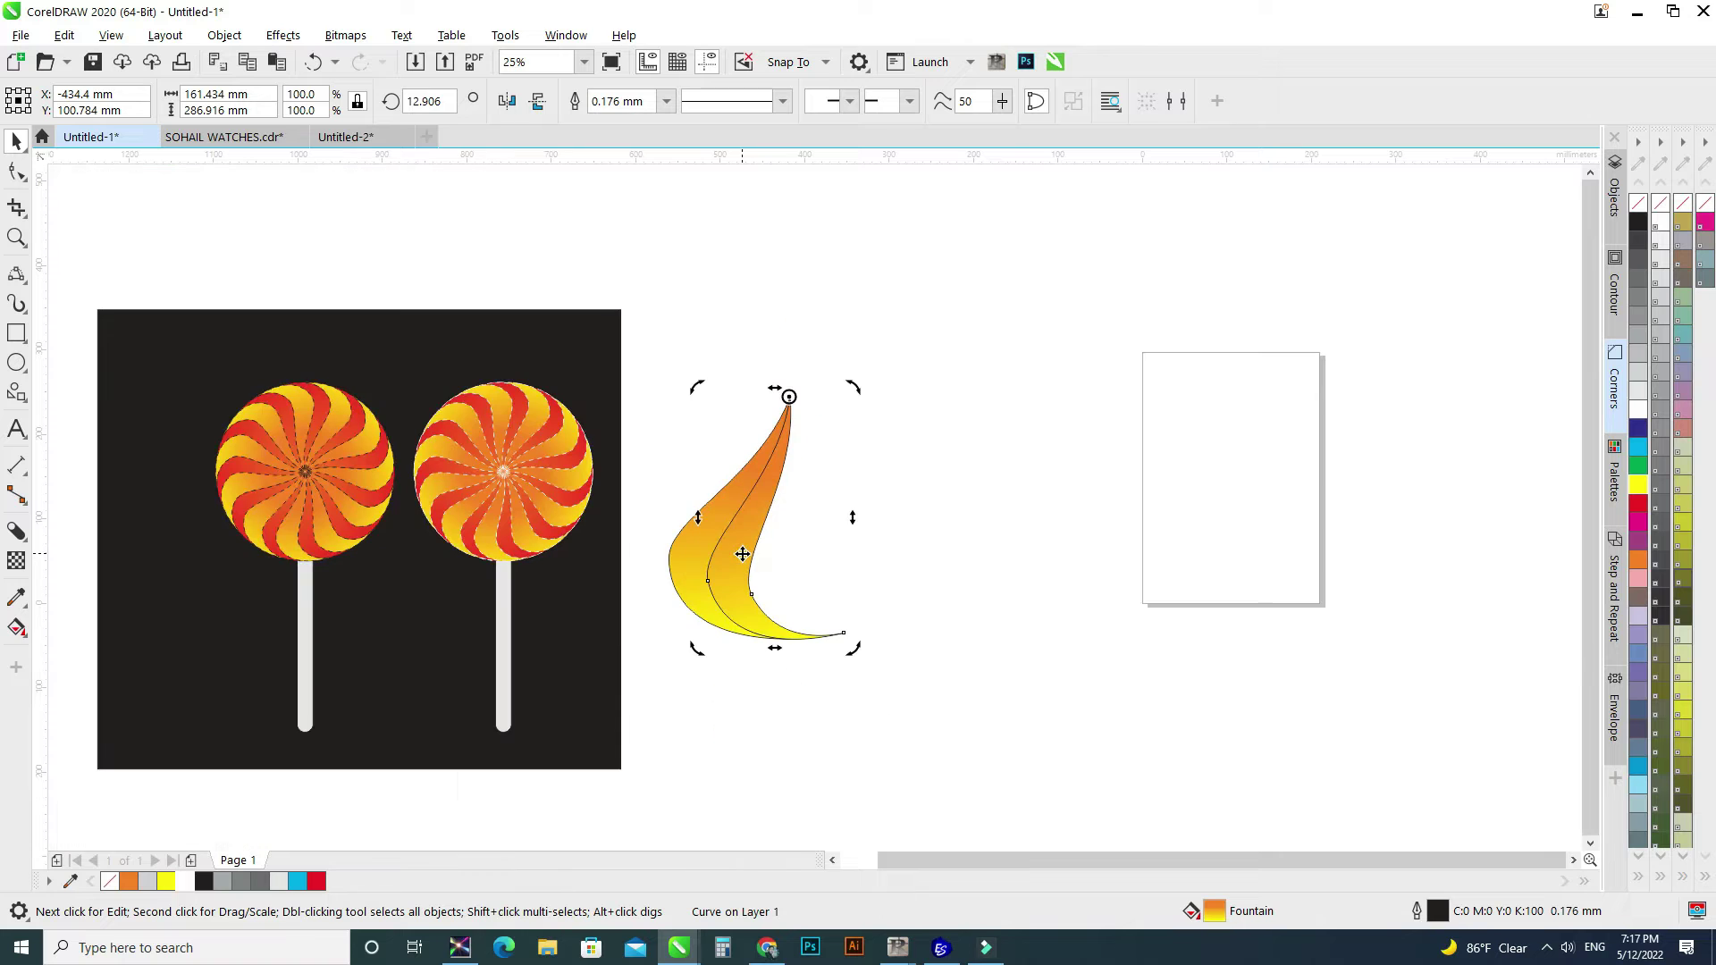
pyautogui.click(18, 629)
pyautogui.click(89, 626)
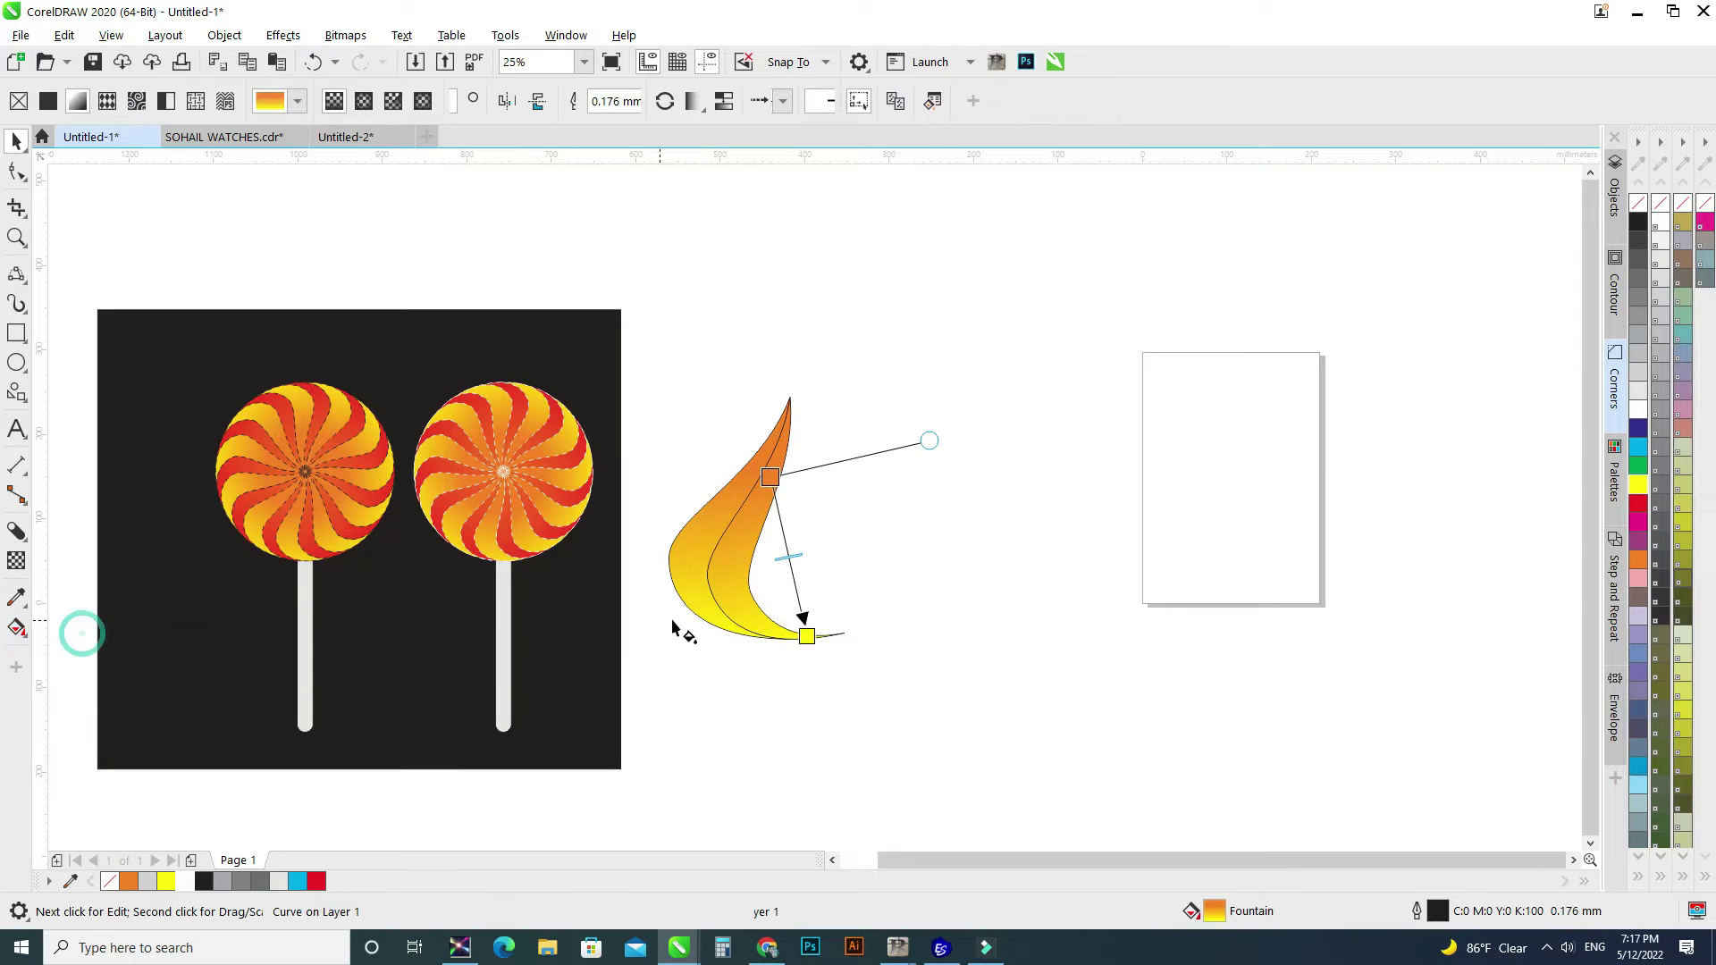
pyautogui.moveTo(1638, 505); pyautogui.dragTo(772, 479)
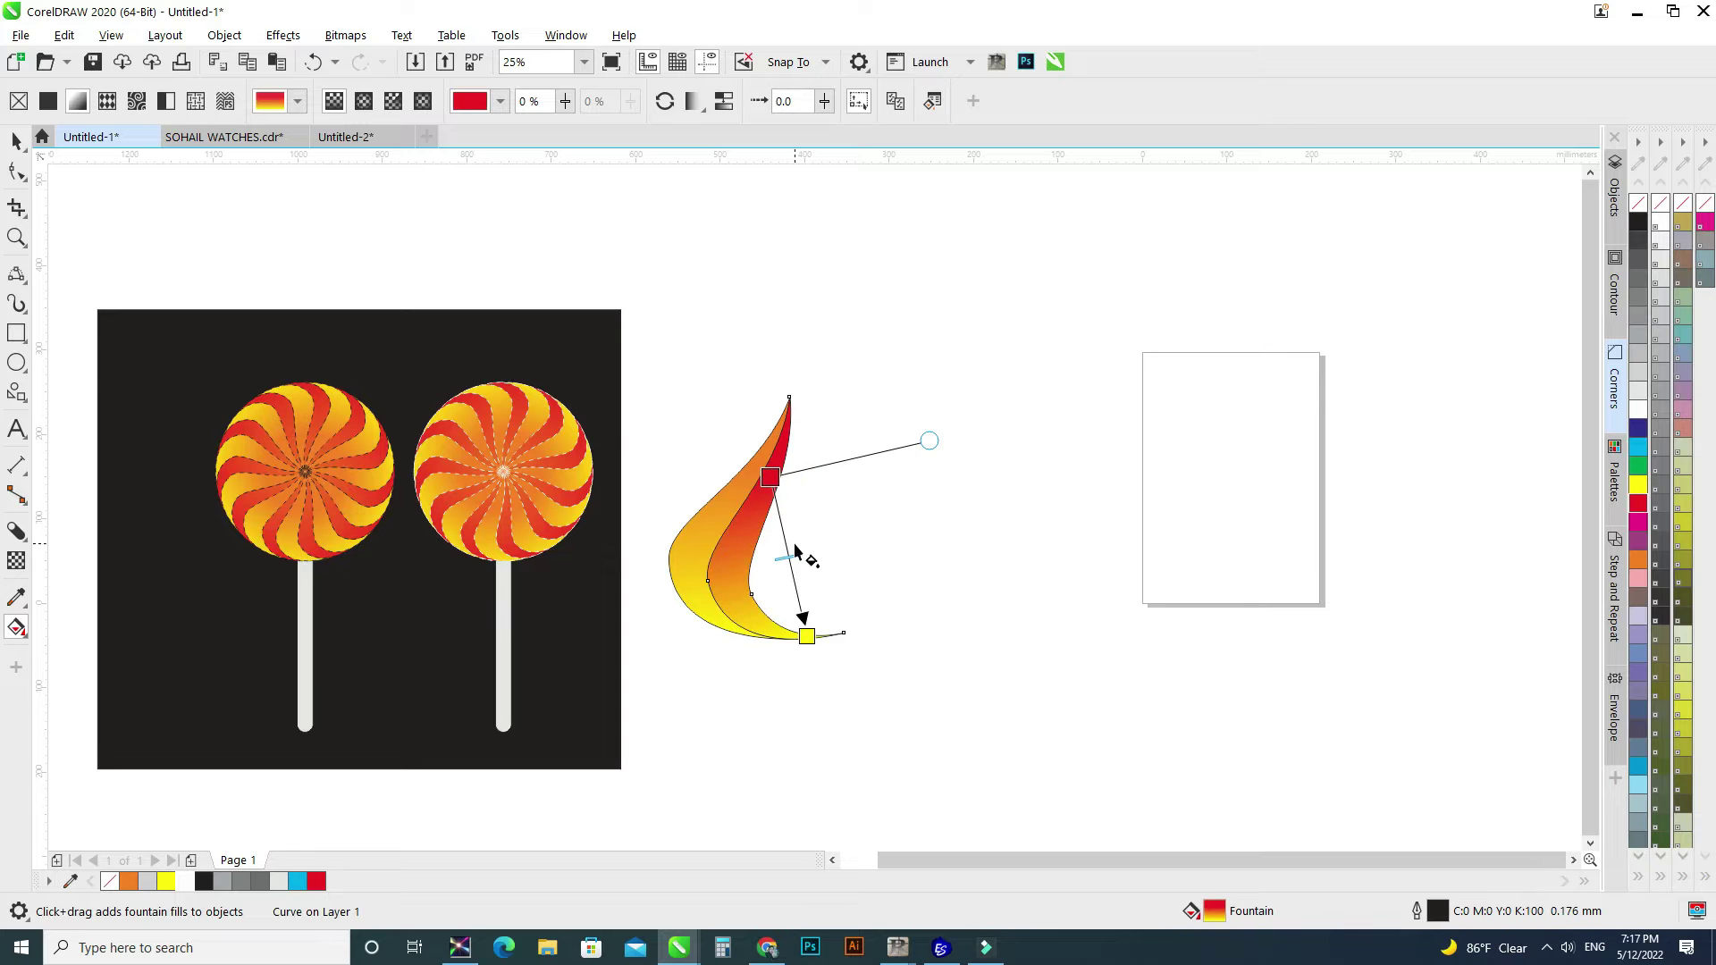
pyautogui.hotkey('ctrl', 'z')
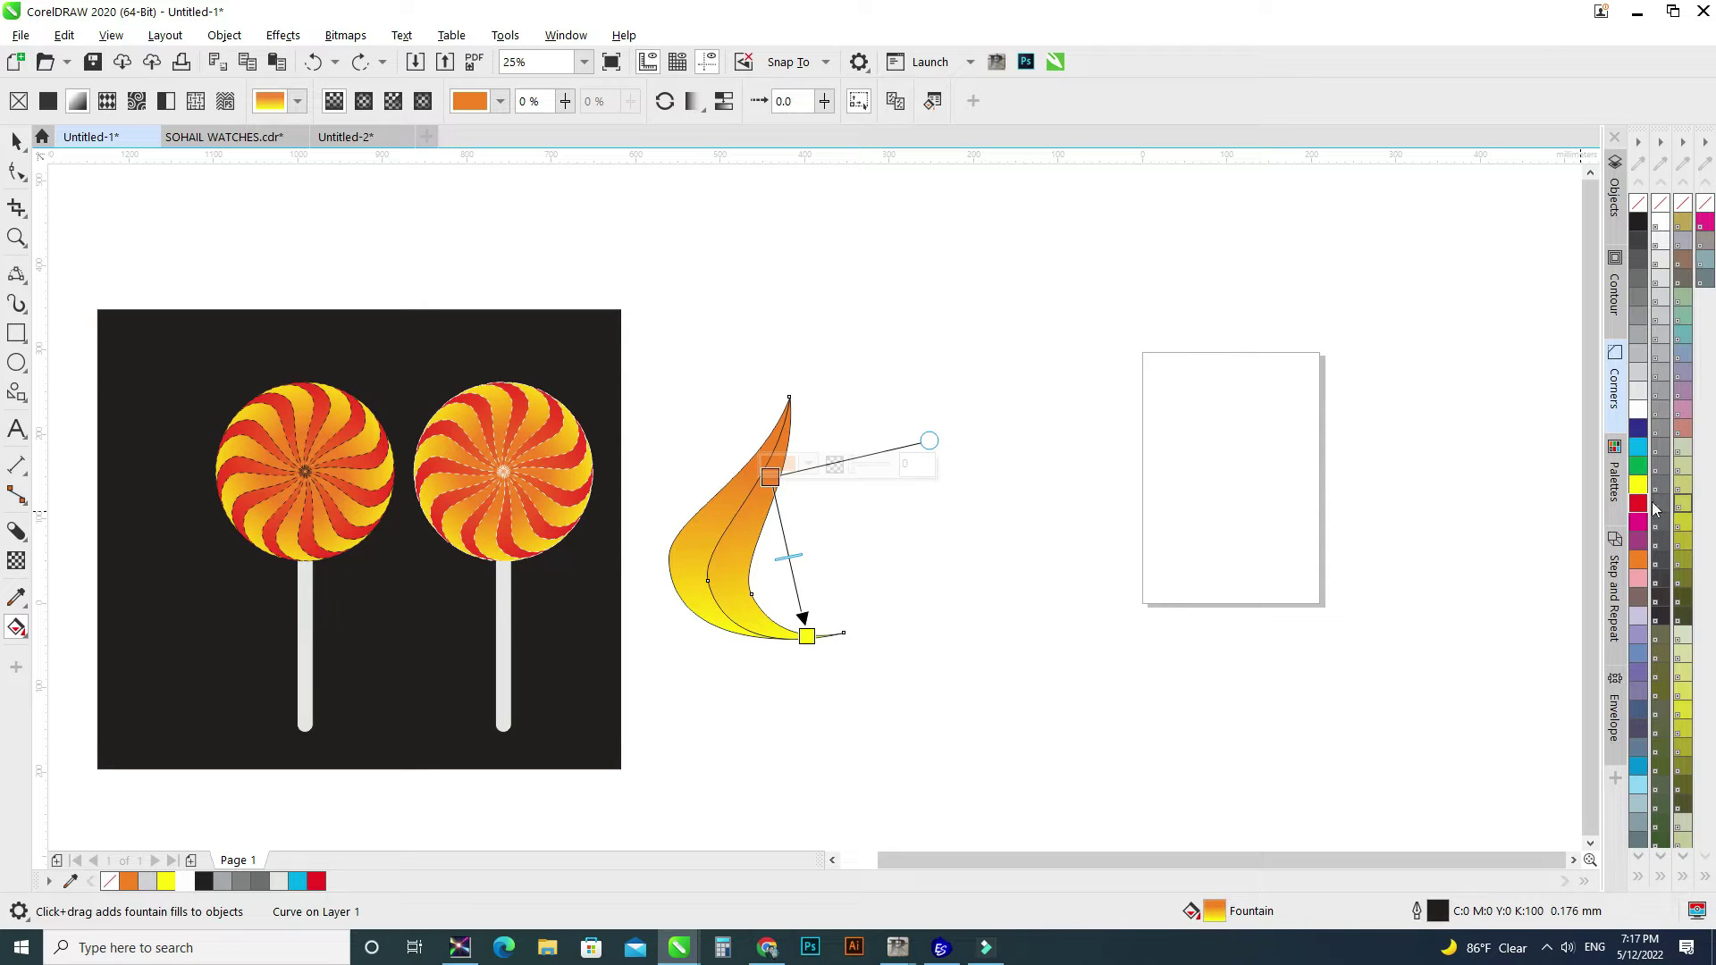
pyautogui.moveTo(873, 635); pyautogui.dragTo(807, 637)
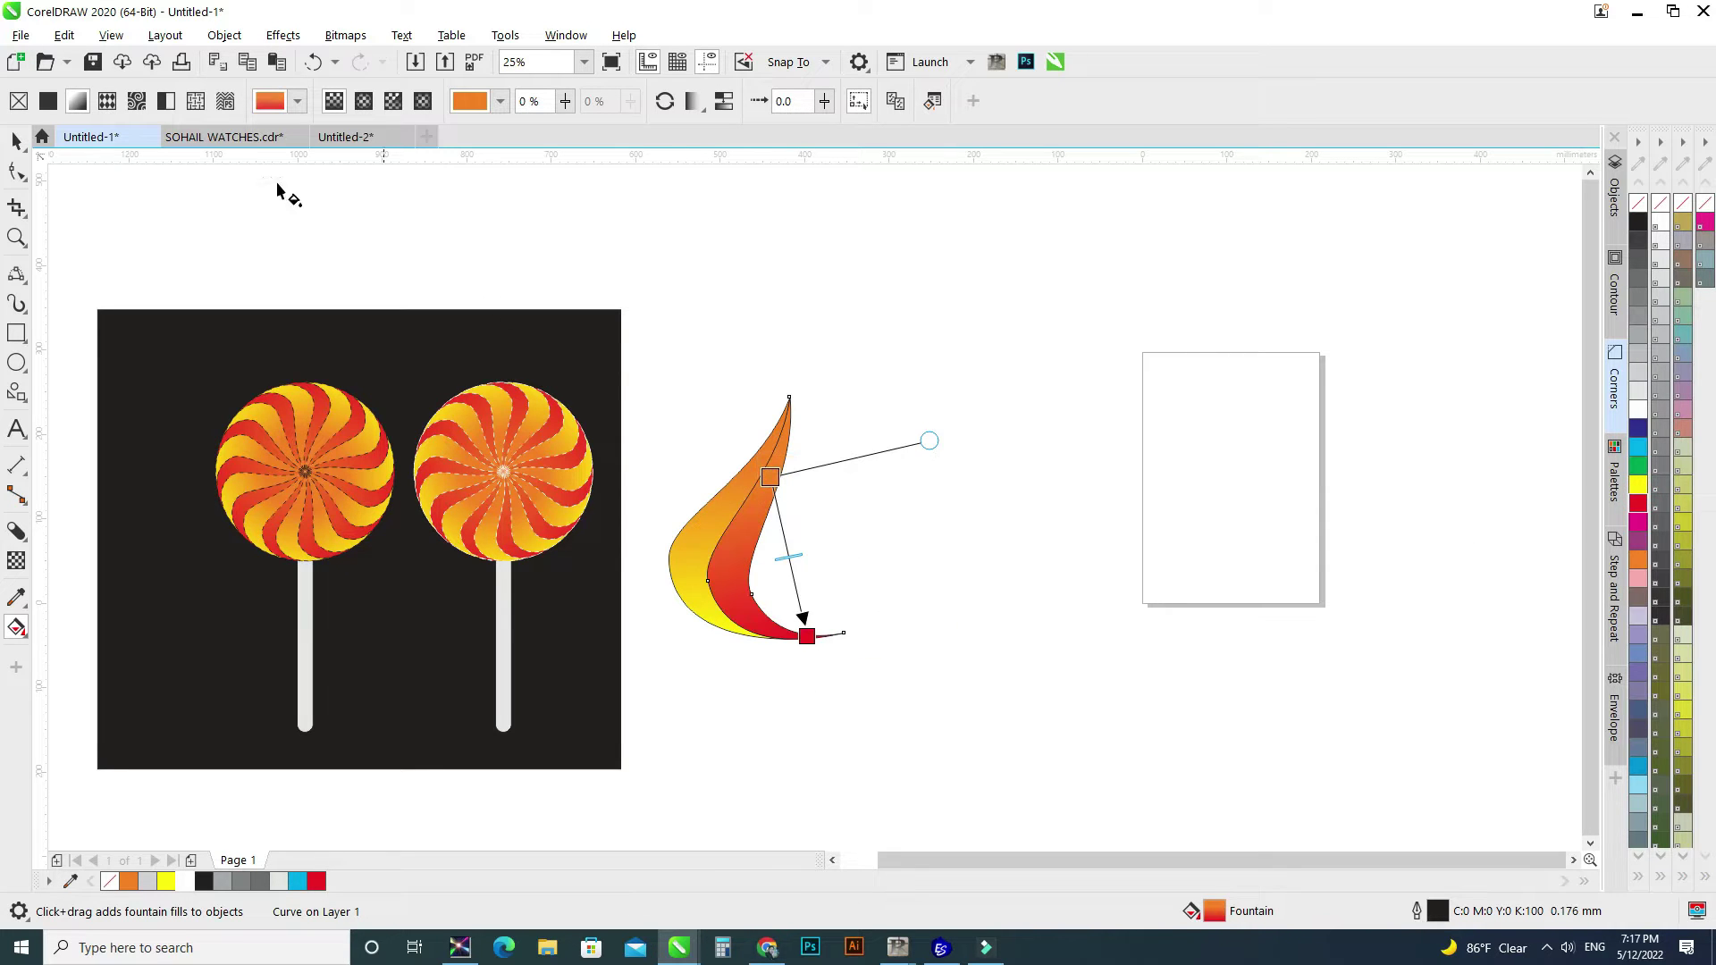
pyautogui.click(16, 141)
pyautogui.moveTo(636, 332); pyautogui.dragTo(903, 731)
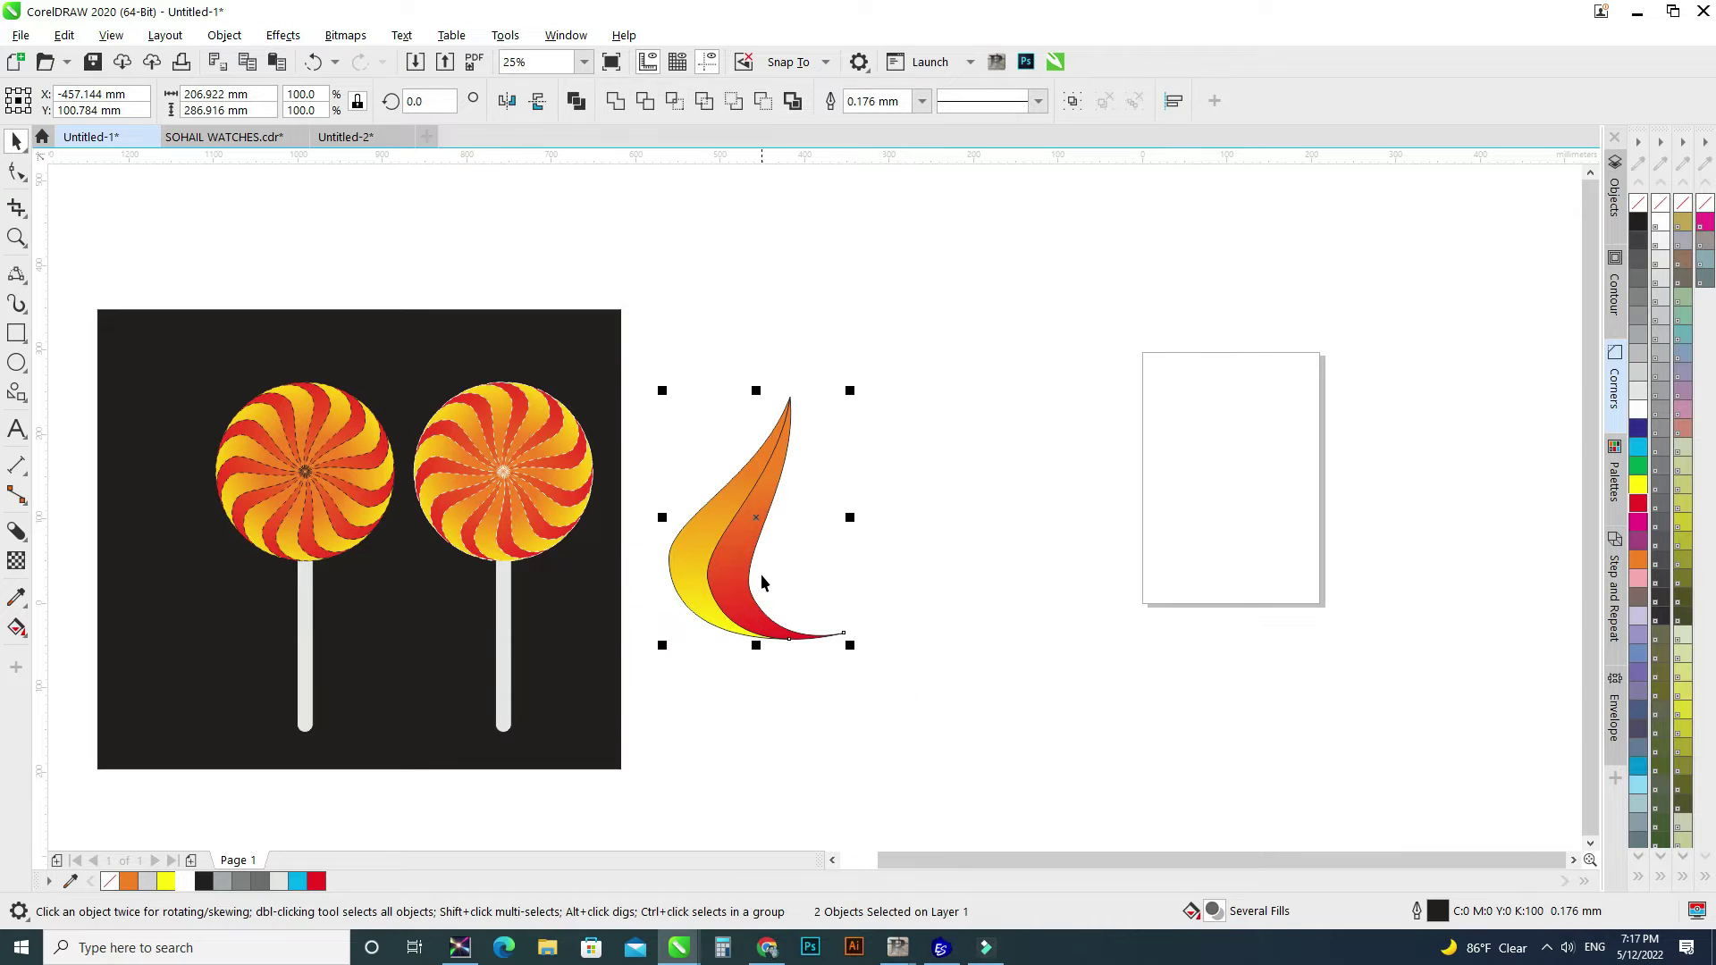
pyautogui.hotkey('ctrl', 'g')
pyautogui.click(729, 567)
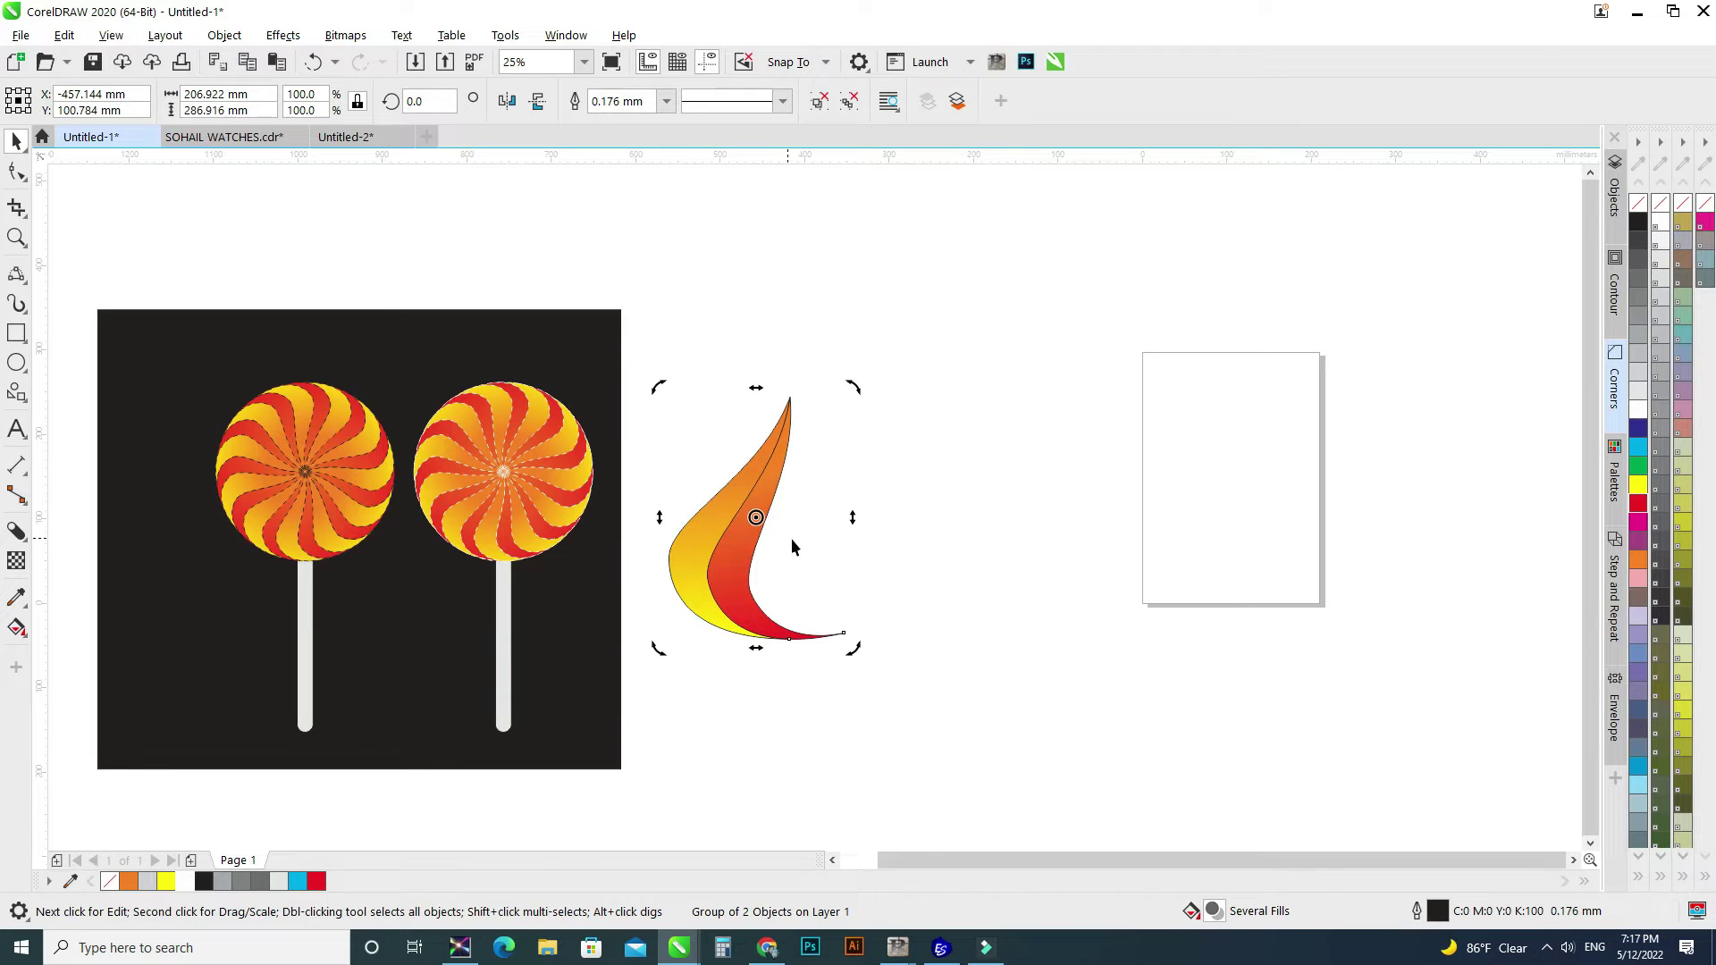
pyautogui.hotkey('ctrl', 'z')
pyautogui.hotkey('ctrl', 'z')
pyautogui.hotkey('ctrl', 'z')
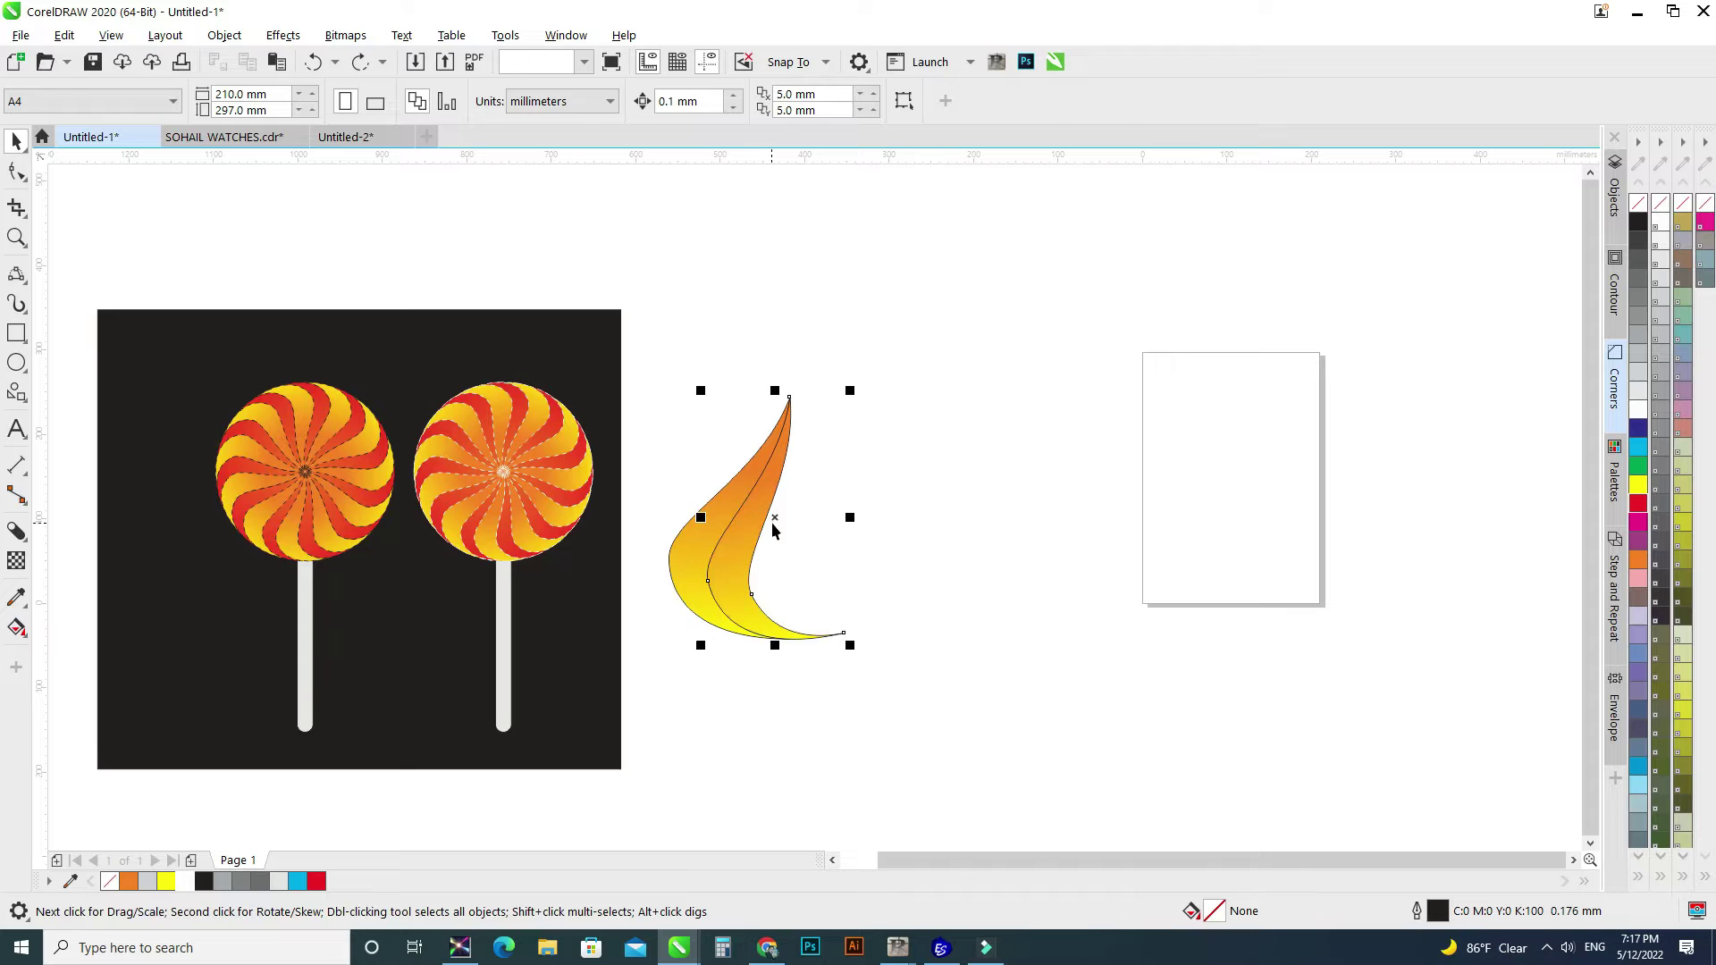
pyautogui.click(358, 62)
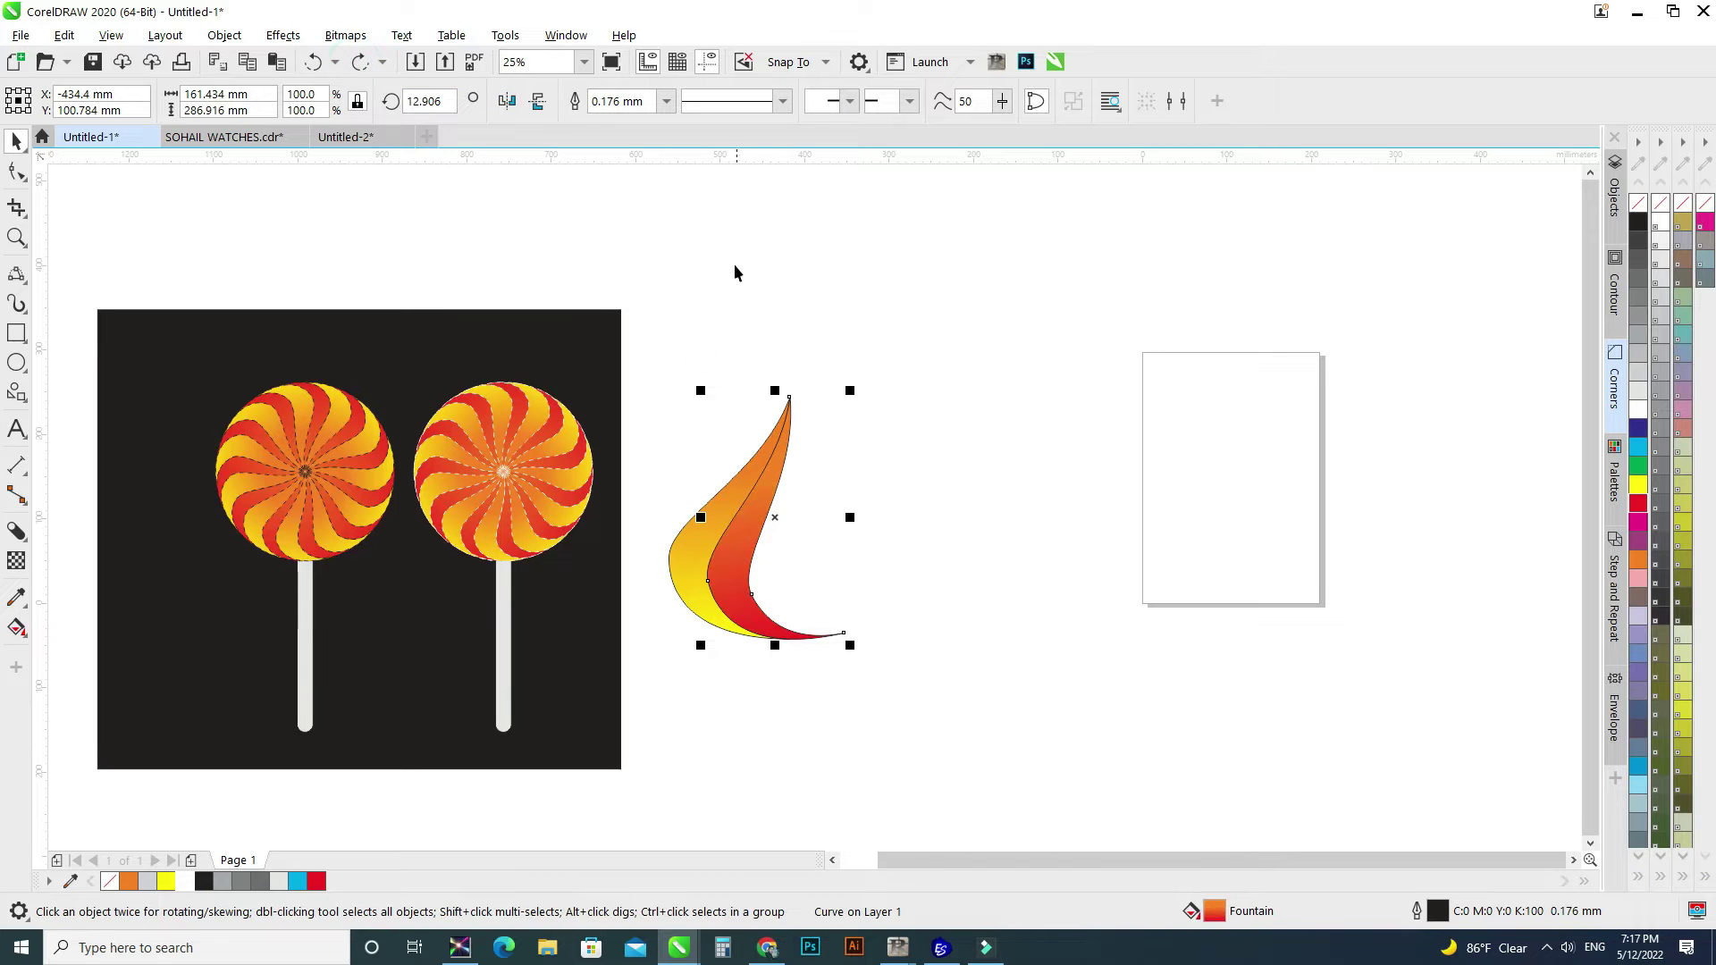
# Group the yellow and red slivers into one object
pyautogui.click(727, 394)
pyautogui.moveTo(656, 333); pyautogui.dragTo(968, 698)
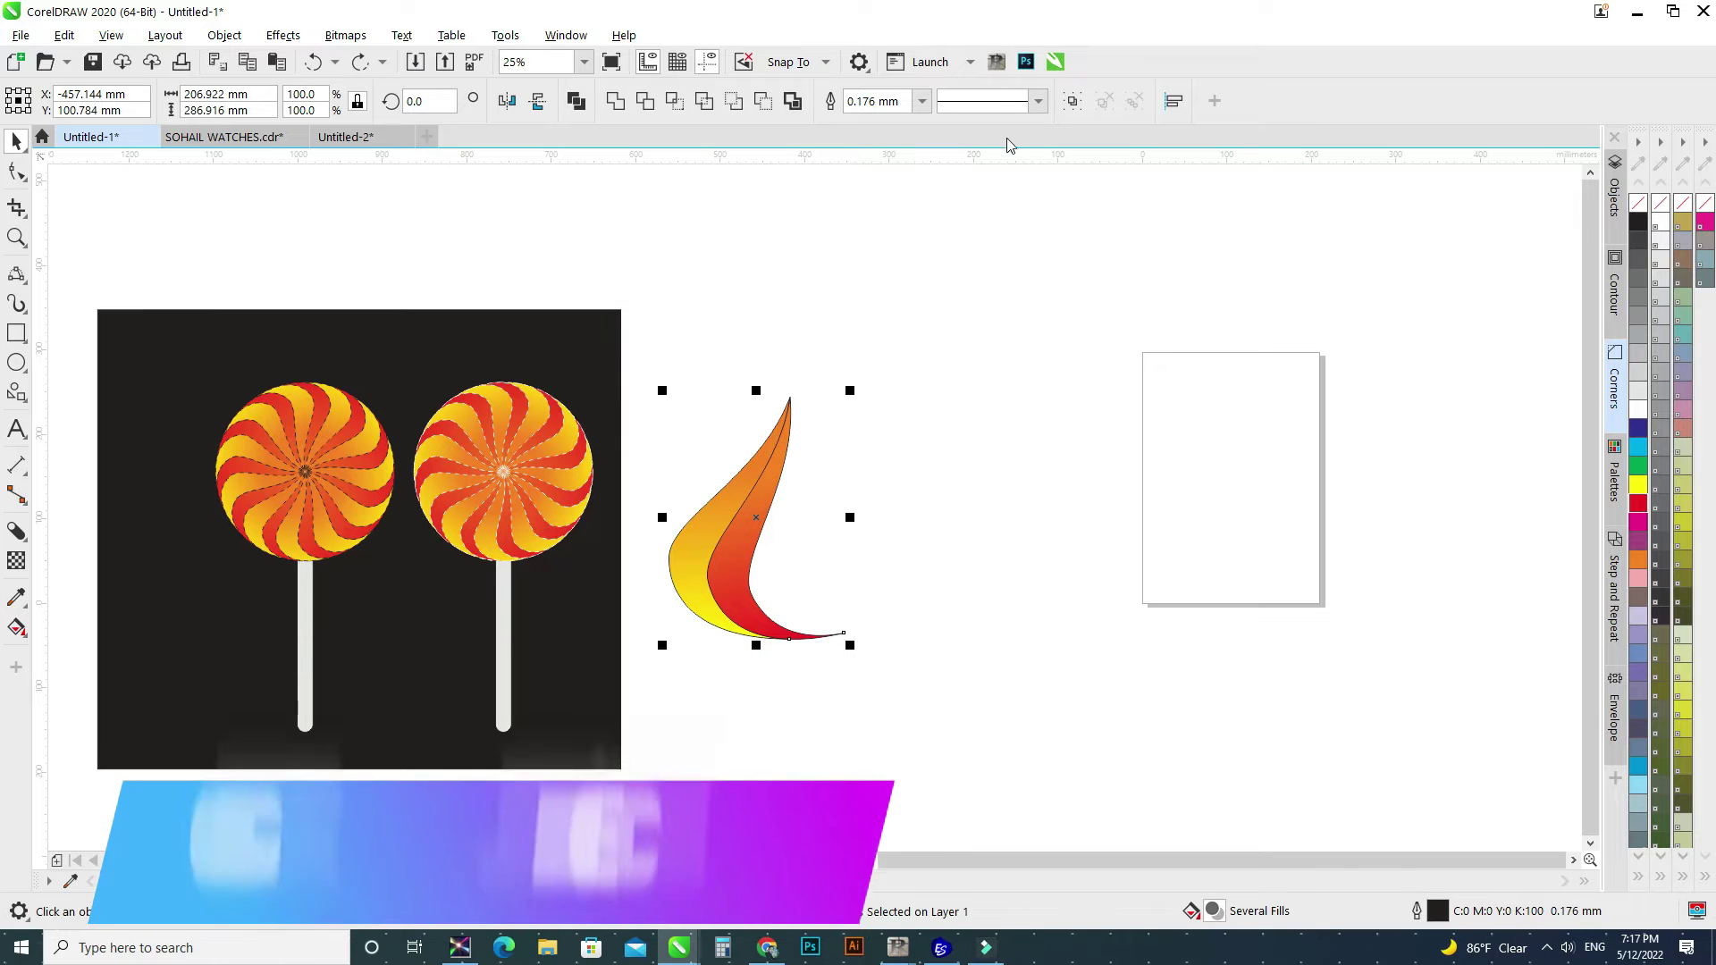
pyautogui.click(1072, 104)
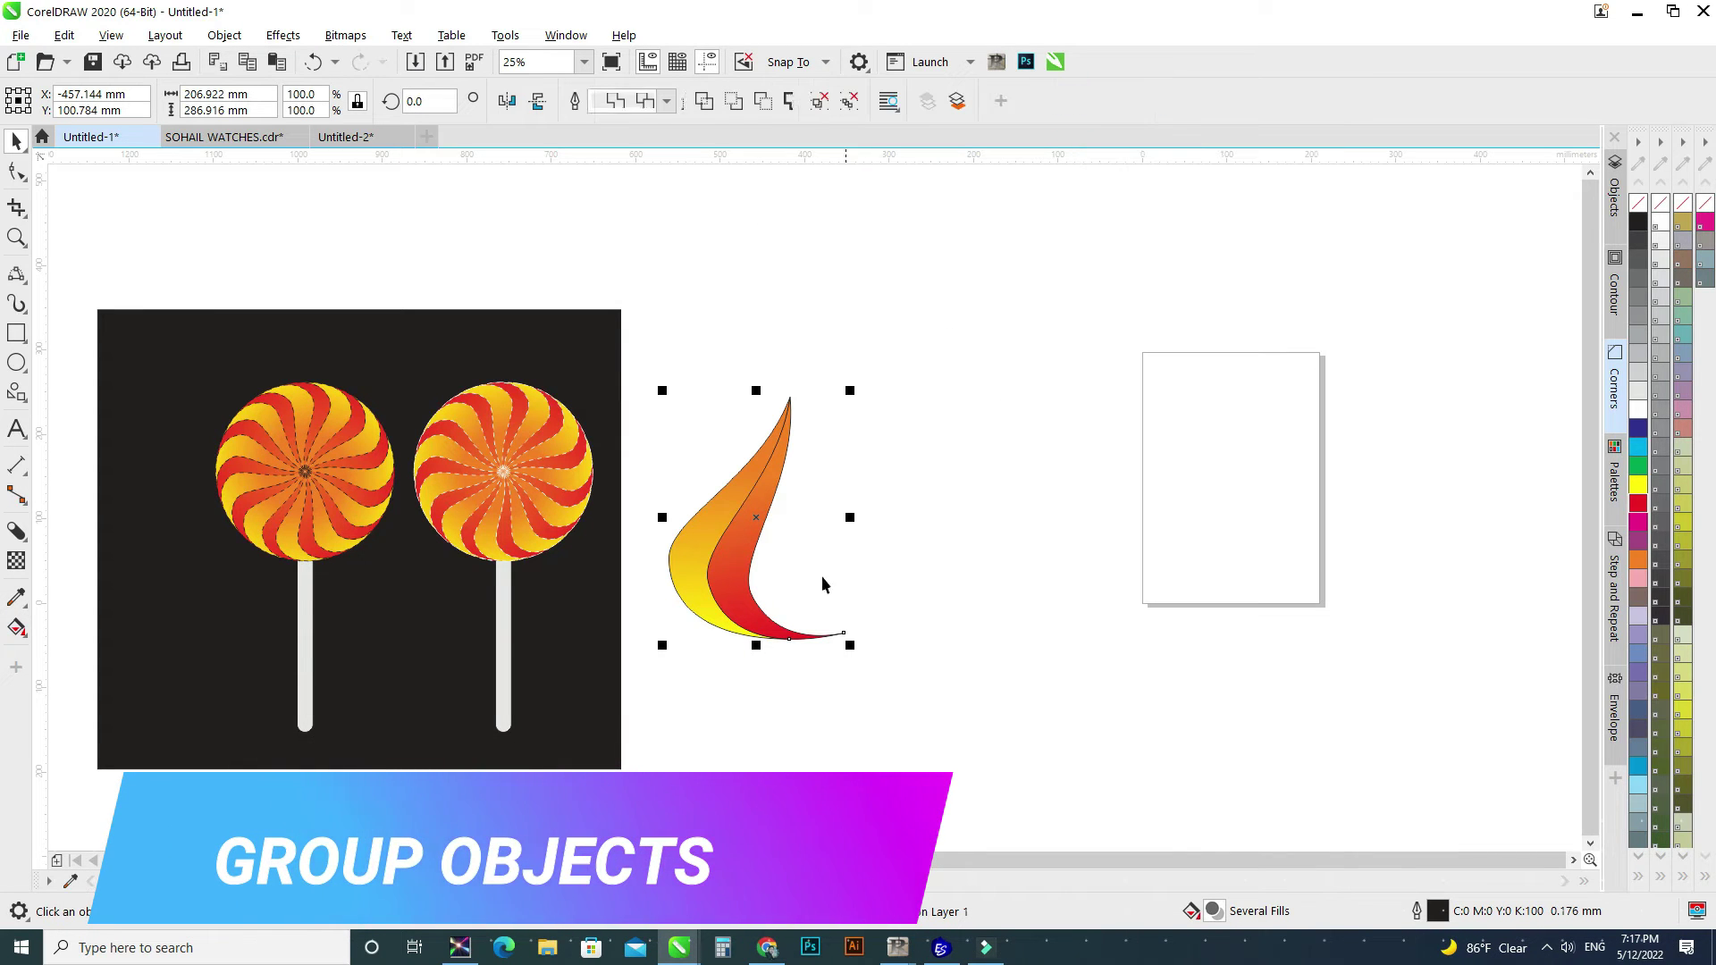
# Set the group's rotation centre at its tip and make a copy rotated about 26° around it
pyautogui.click(736, 570)
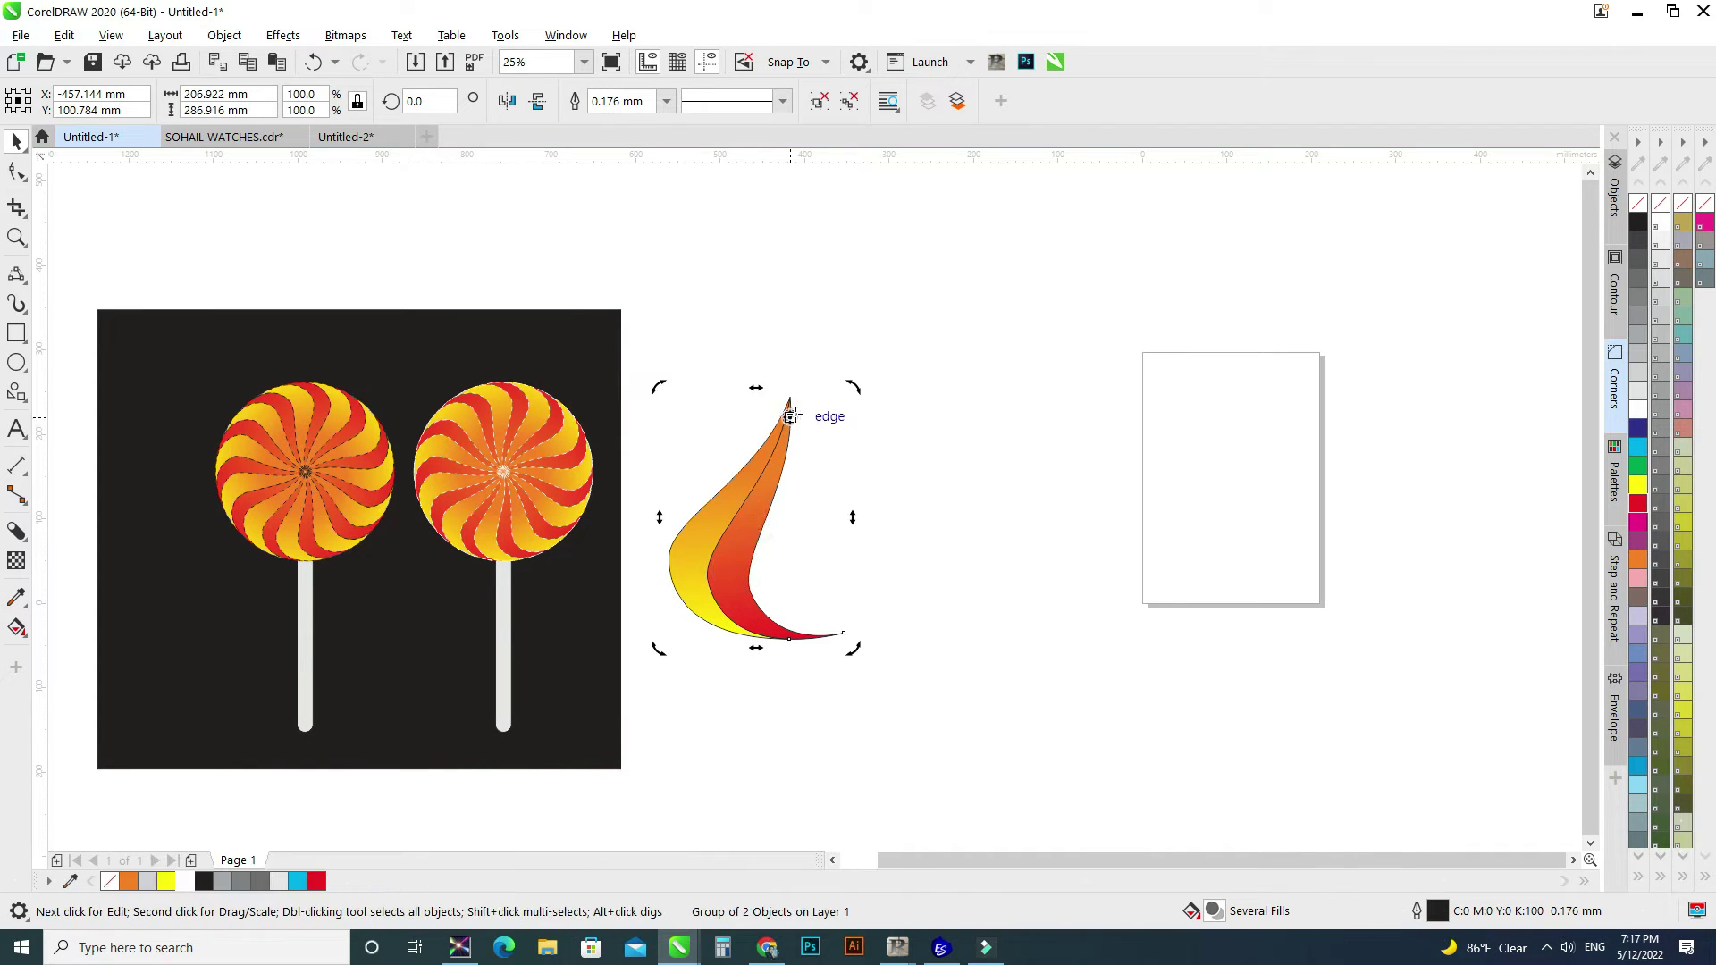
pyautogui.moveTo(859, 650); pyautogui.dragTo(965, 607)
pyautogui.rightClick(965, 607)
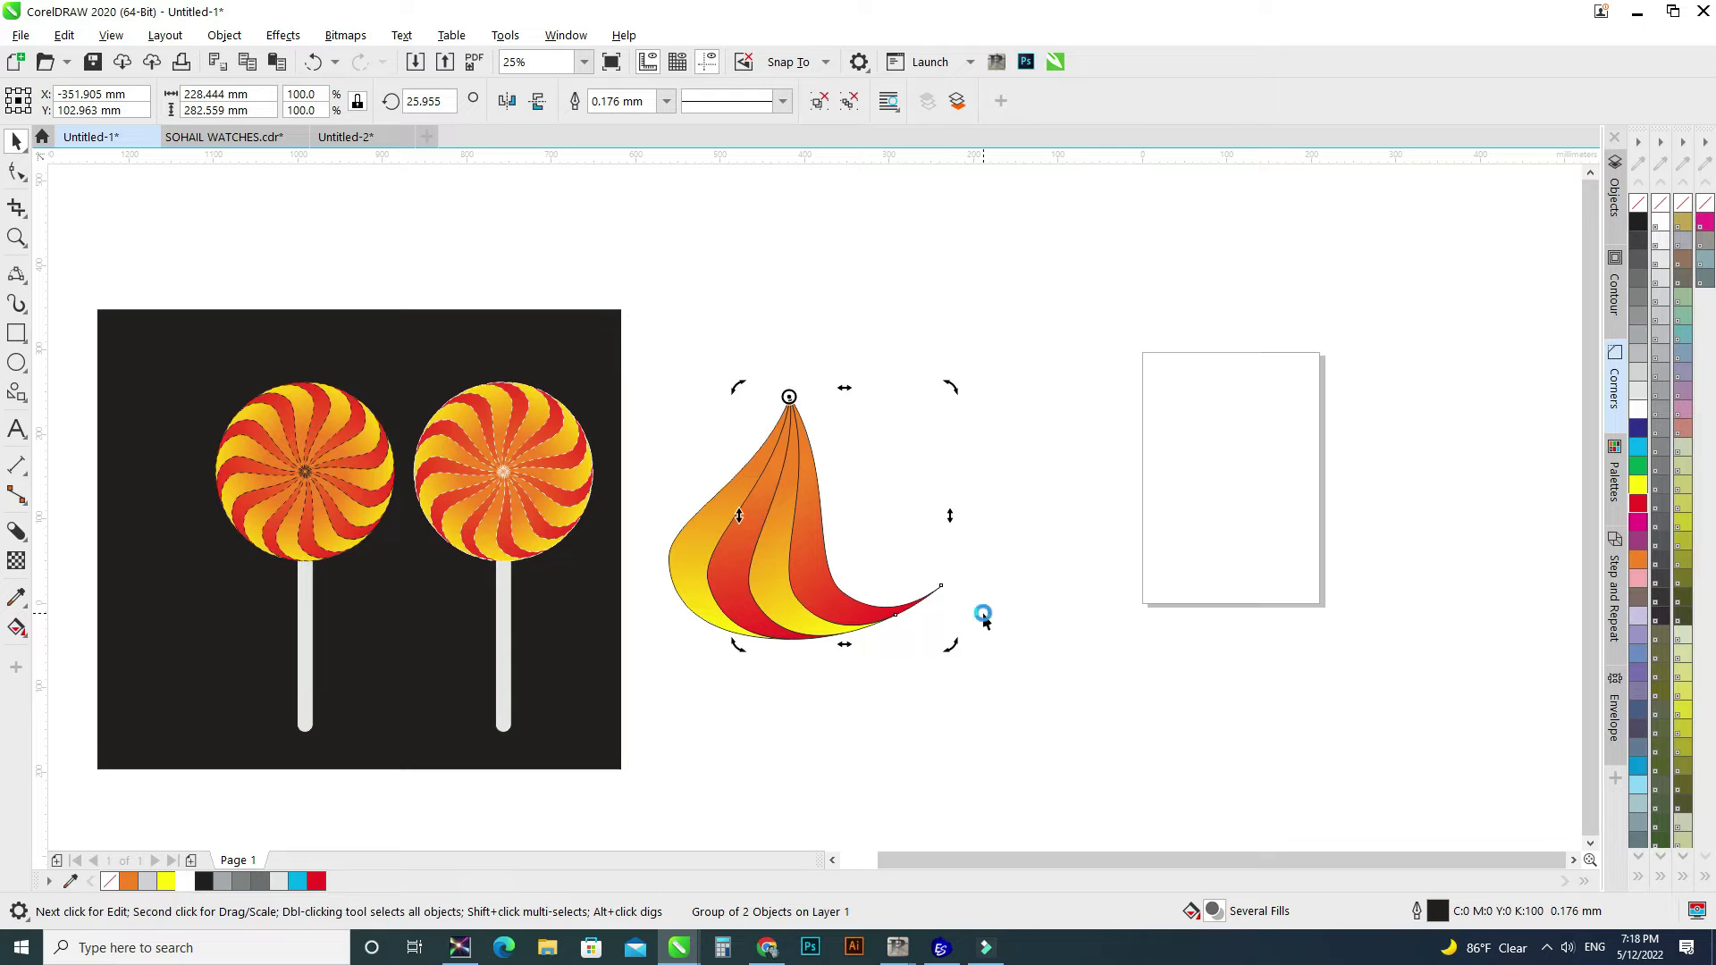
# Repeat the rotated copy around the tip until the slivers complete a full candy swirl
pyautogui.hotkey('ctrl', 'r')
pyautogui.hotkey('ctrl', 'r')
pyautogui.hotkey('ctrl', 'r')
pyautogui.hotkey('ctrl', 'r')
pyautogui.hotkey('ctrl', 'r')
pyautogui.hotkey('ctrl', 'r')
pyautogui.hotkey('ctrl', 'r')
pyautogui.hotkey('ctrl', 'r')
pyautogui.hotkey('ctrl', 'r')
pyautogui.hotkey('ctrl', 'r')
pyautogui.hotkey('ctrl', 'r')
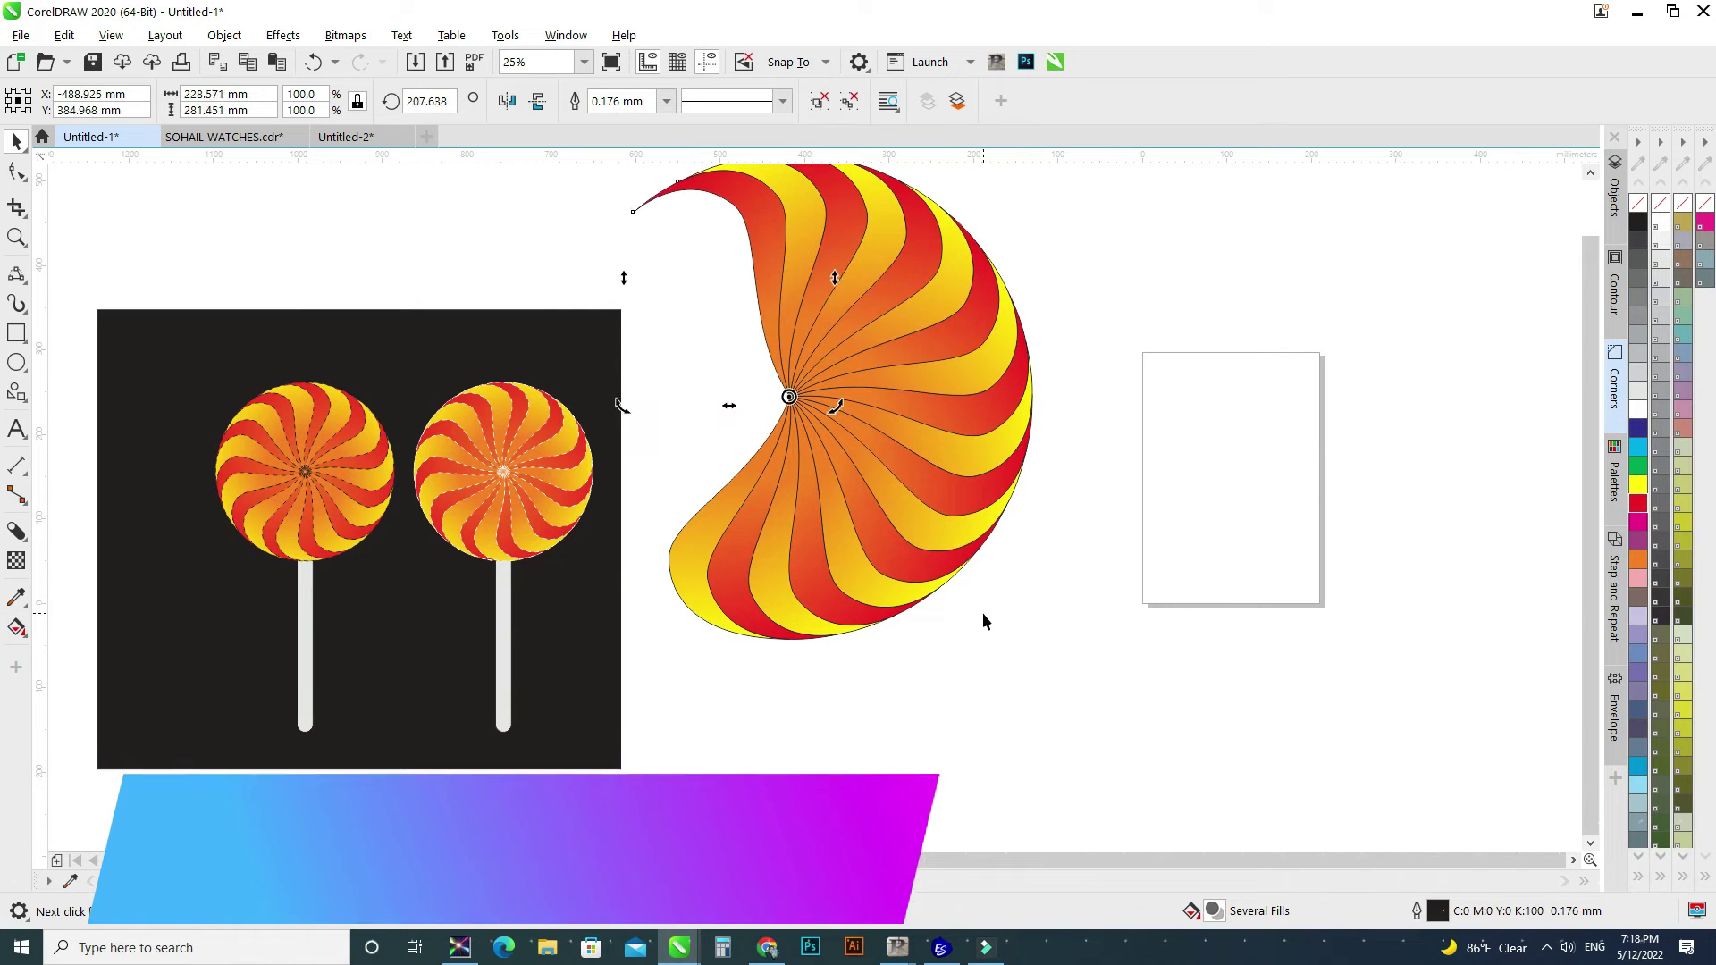
pyautogui.hotkey('ctrl', 'r')
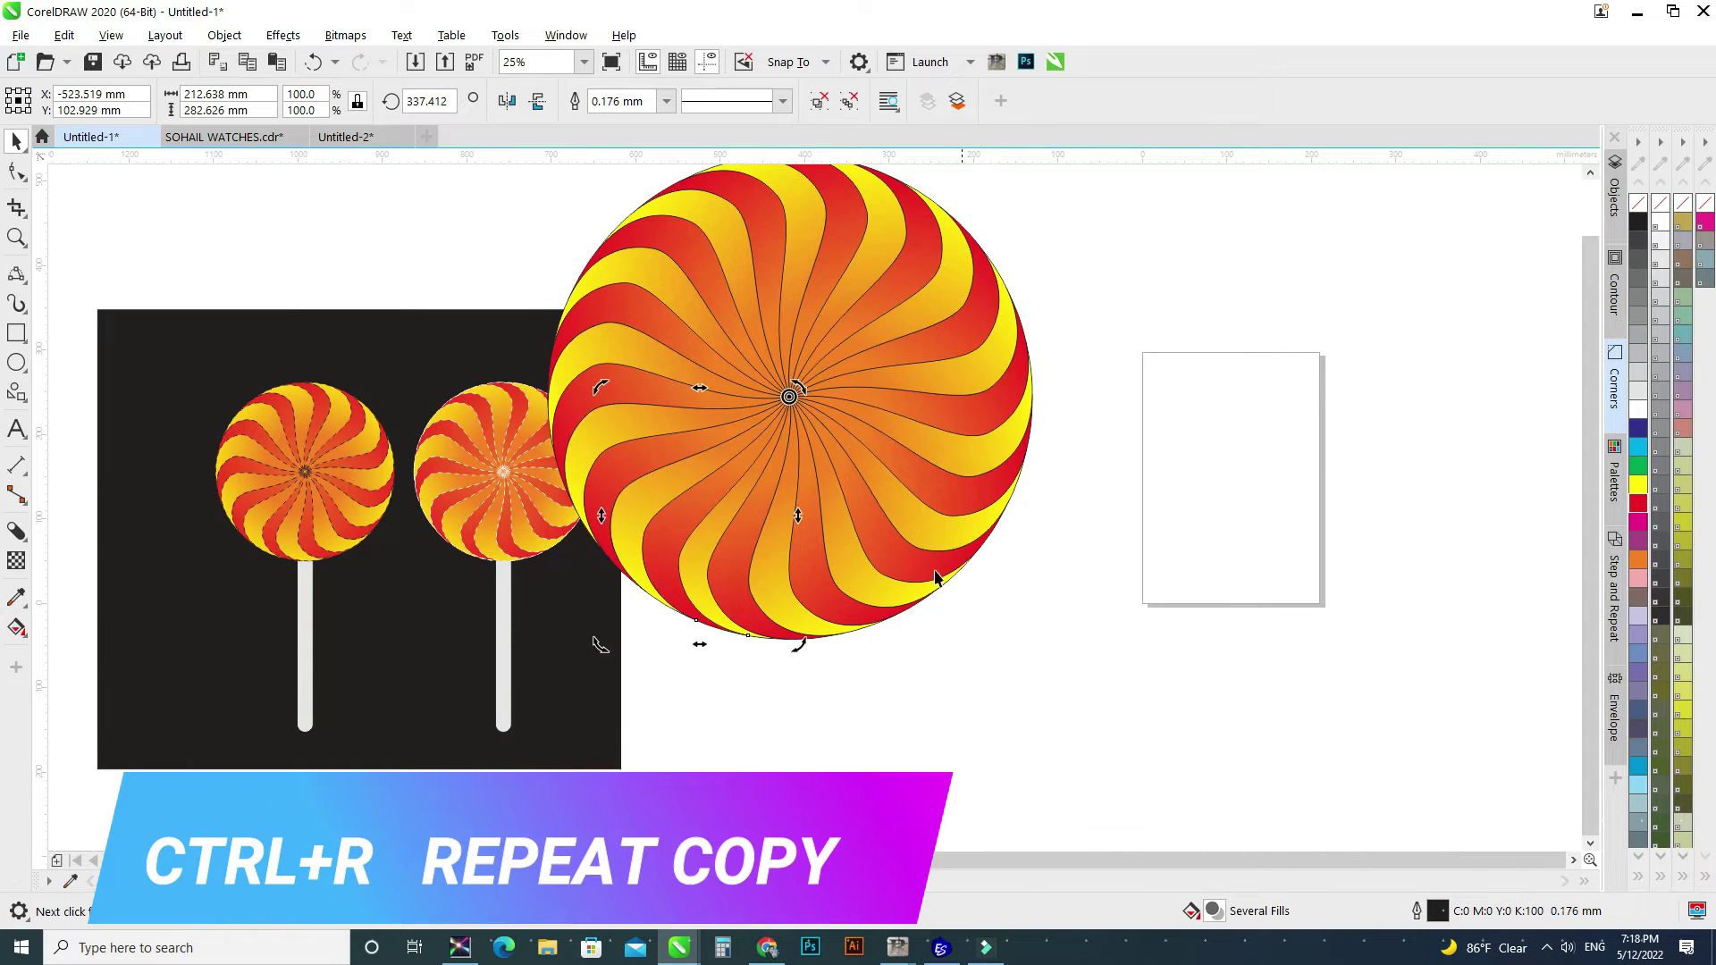
# Scale the whole swirl down to about 319 mm in diameter and place it just beside the dark lollipop artwork
pyautogui.press('F3')
pyautogui.moveTo(727, 286); pyautogui.dragTo(1035, 597)
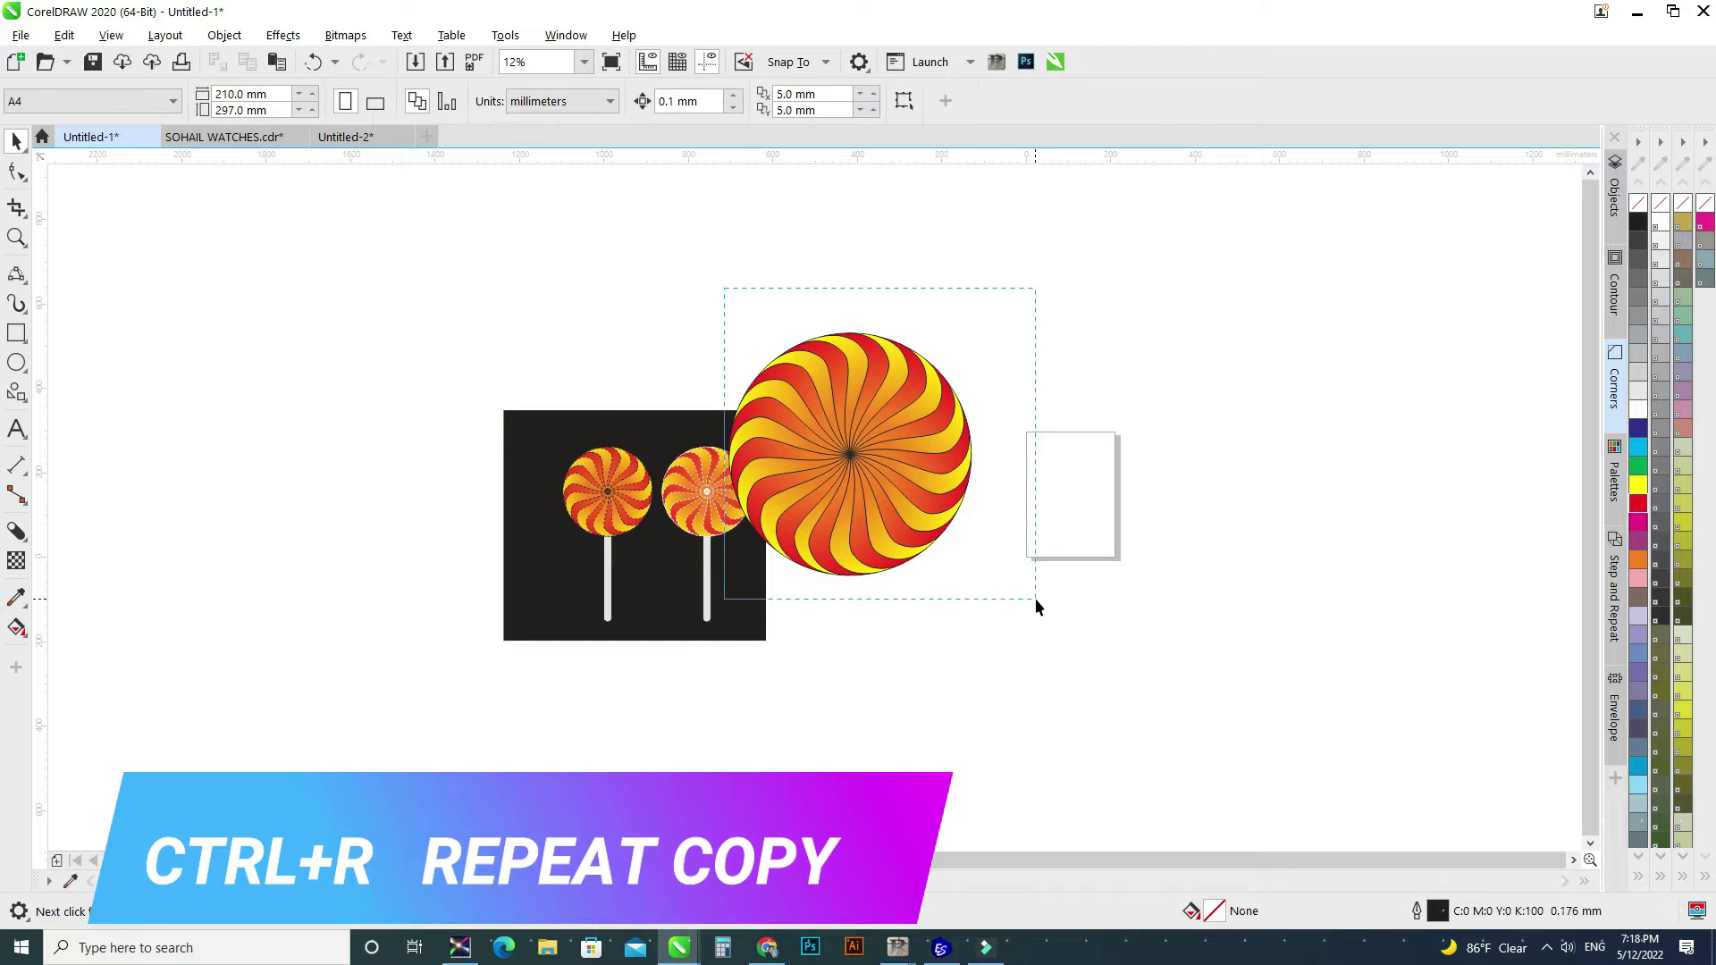
pyautogui.moveTo(902, 459); pyautogui.dragTo(925, 481)
pyautogui.moveTo(1025, 369); pyautogui.dragTo(964, 429)
pyautogui.moveTo(904, 514); pyautogui.dragTo(864, 528)
pyautogui.scroll(2, 863, 529)
pyautogui.click(885, 505)
pyautogui.moveTo(990, 357); pyautogui.dragTo(1006, 411)
pyautogui.click(1024, 463)
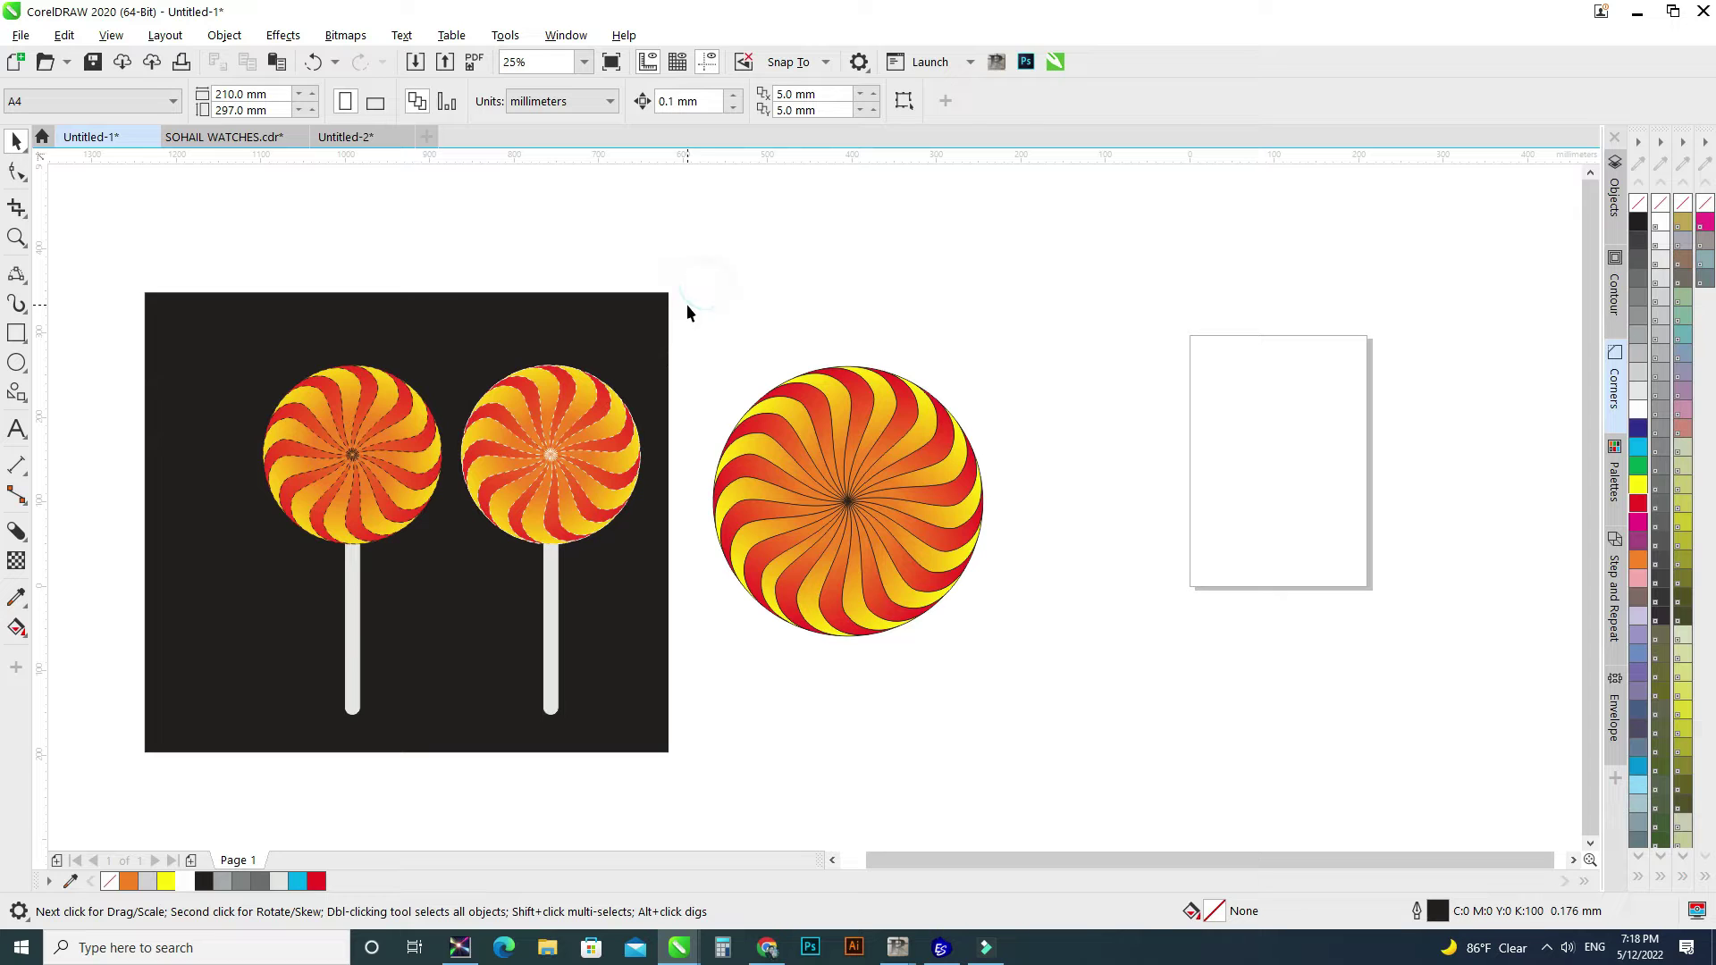
# Give all the swirl's slivers a 1.0 mm outline with a dashed line style
pyautogui.moveTo(683, 249); pyautogui.dragTo(1049, 710)
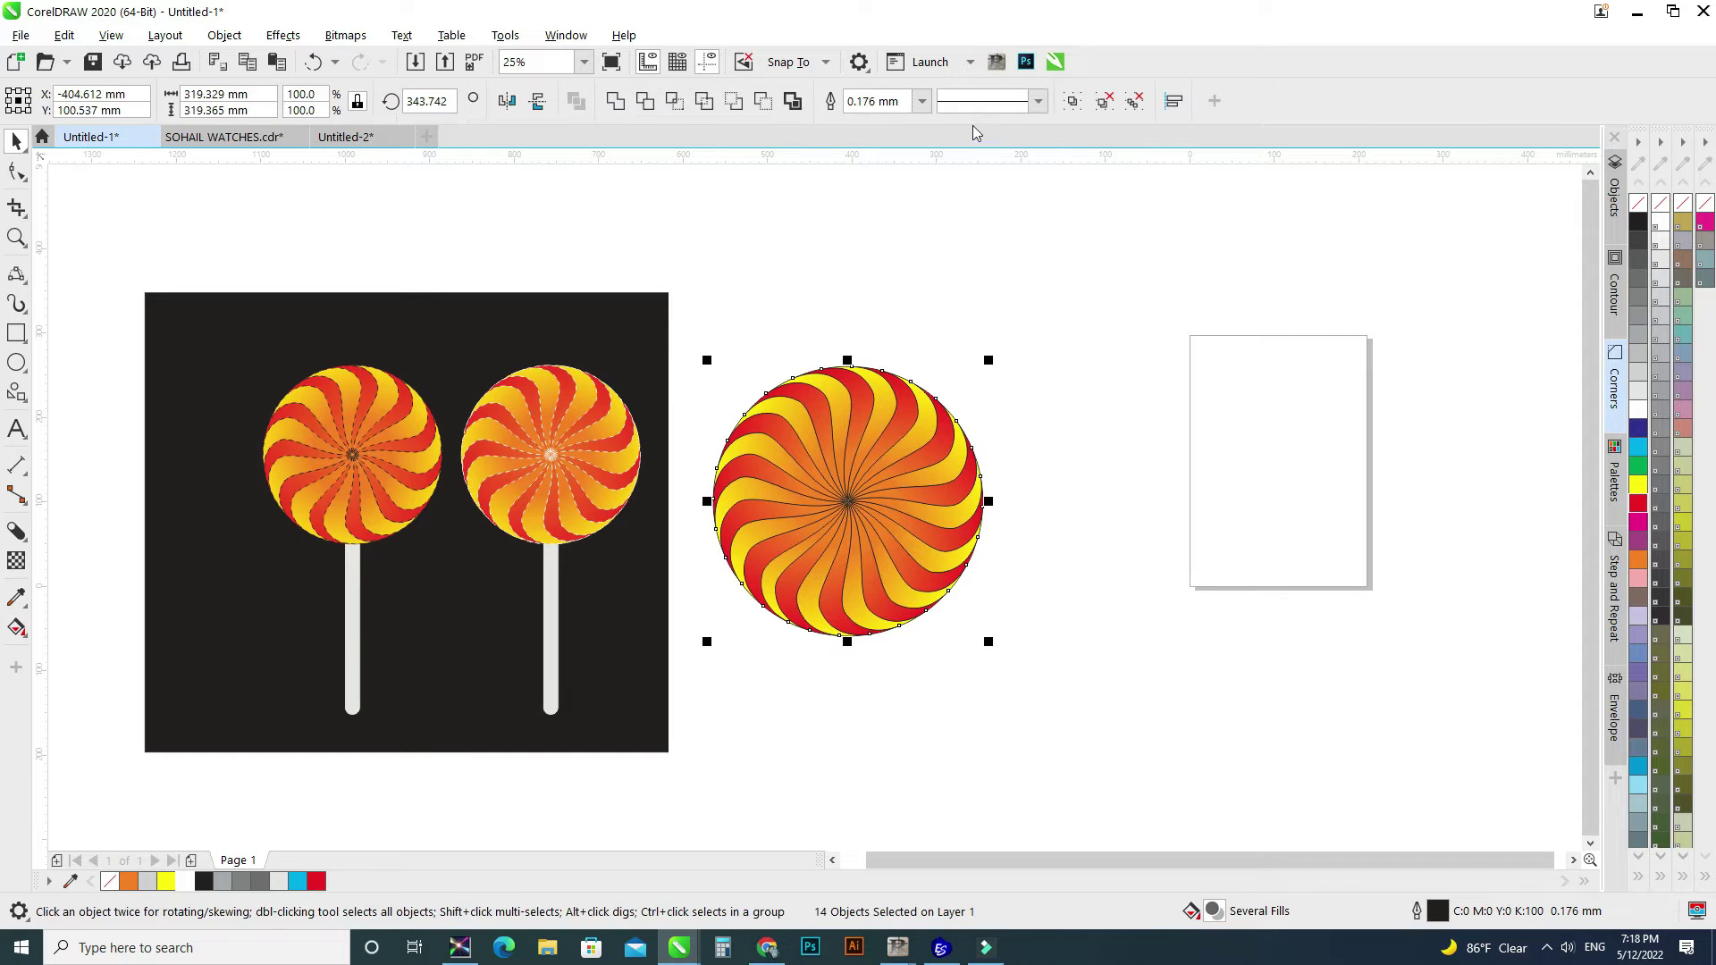
pyautogui.click(921, 101)
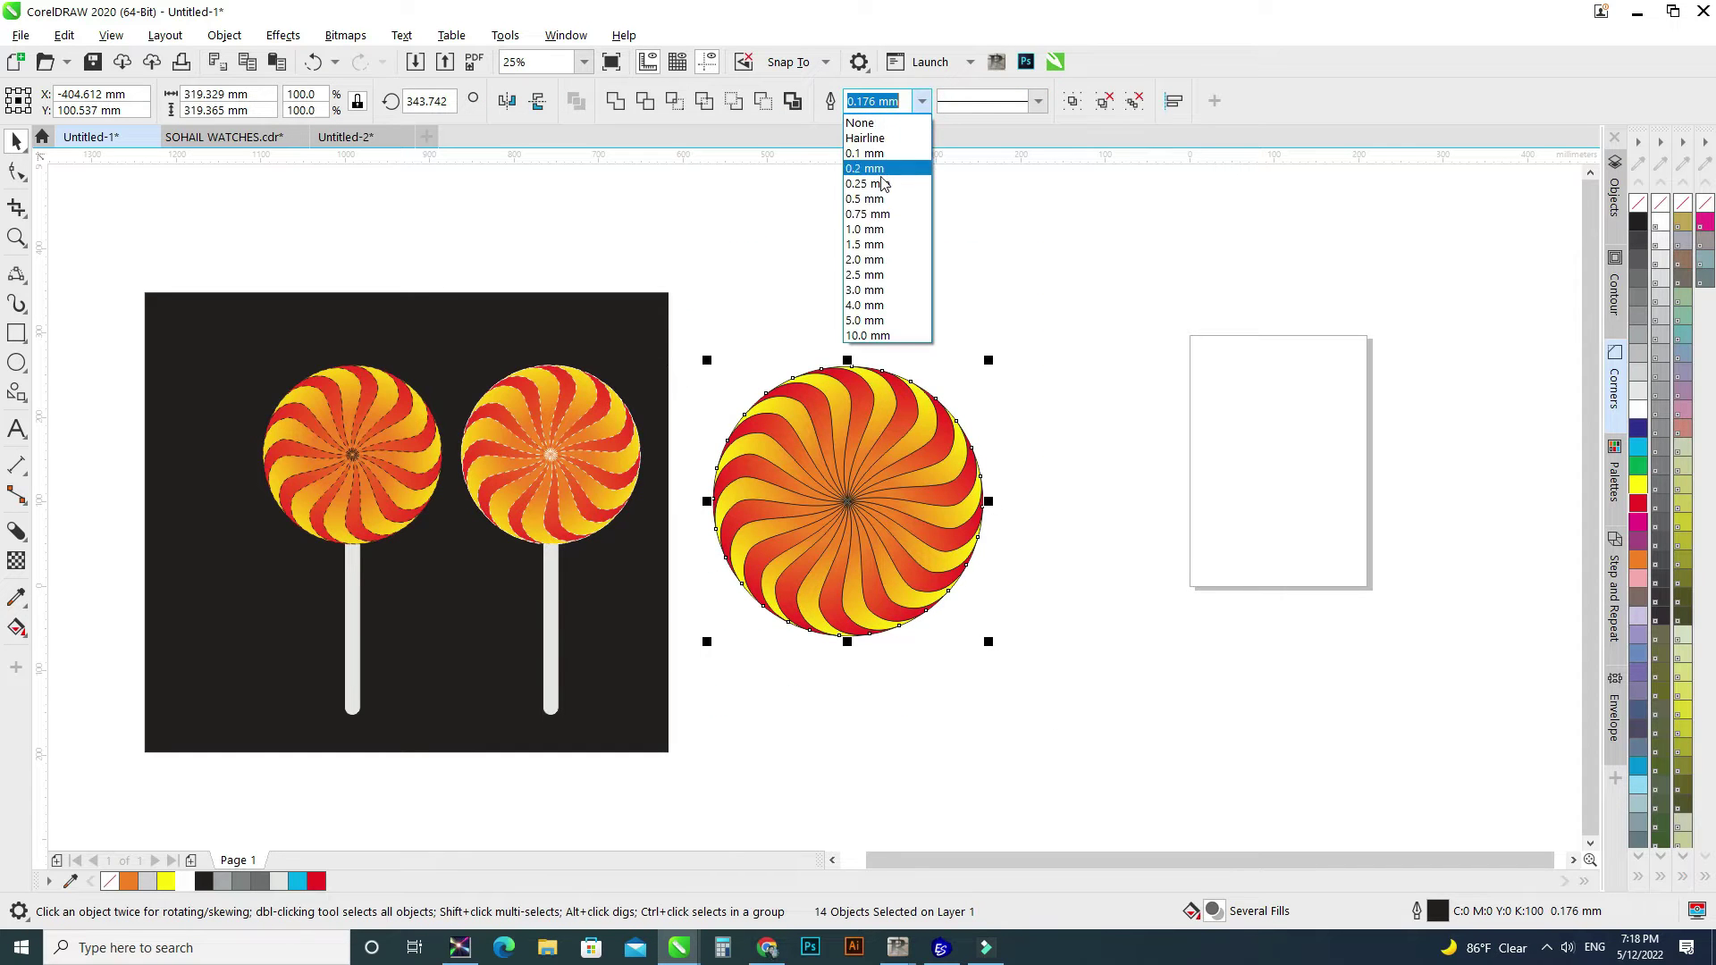
pyautogui.click(855, 232)
pyautogui.click(1037, 101)
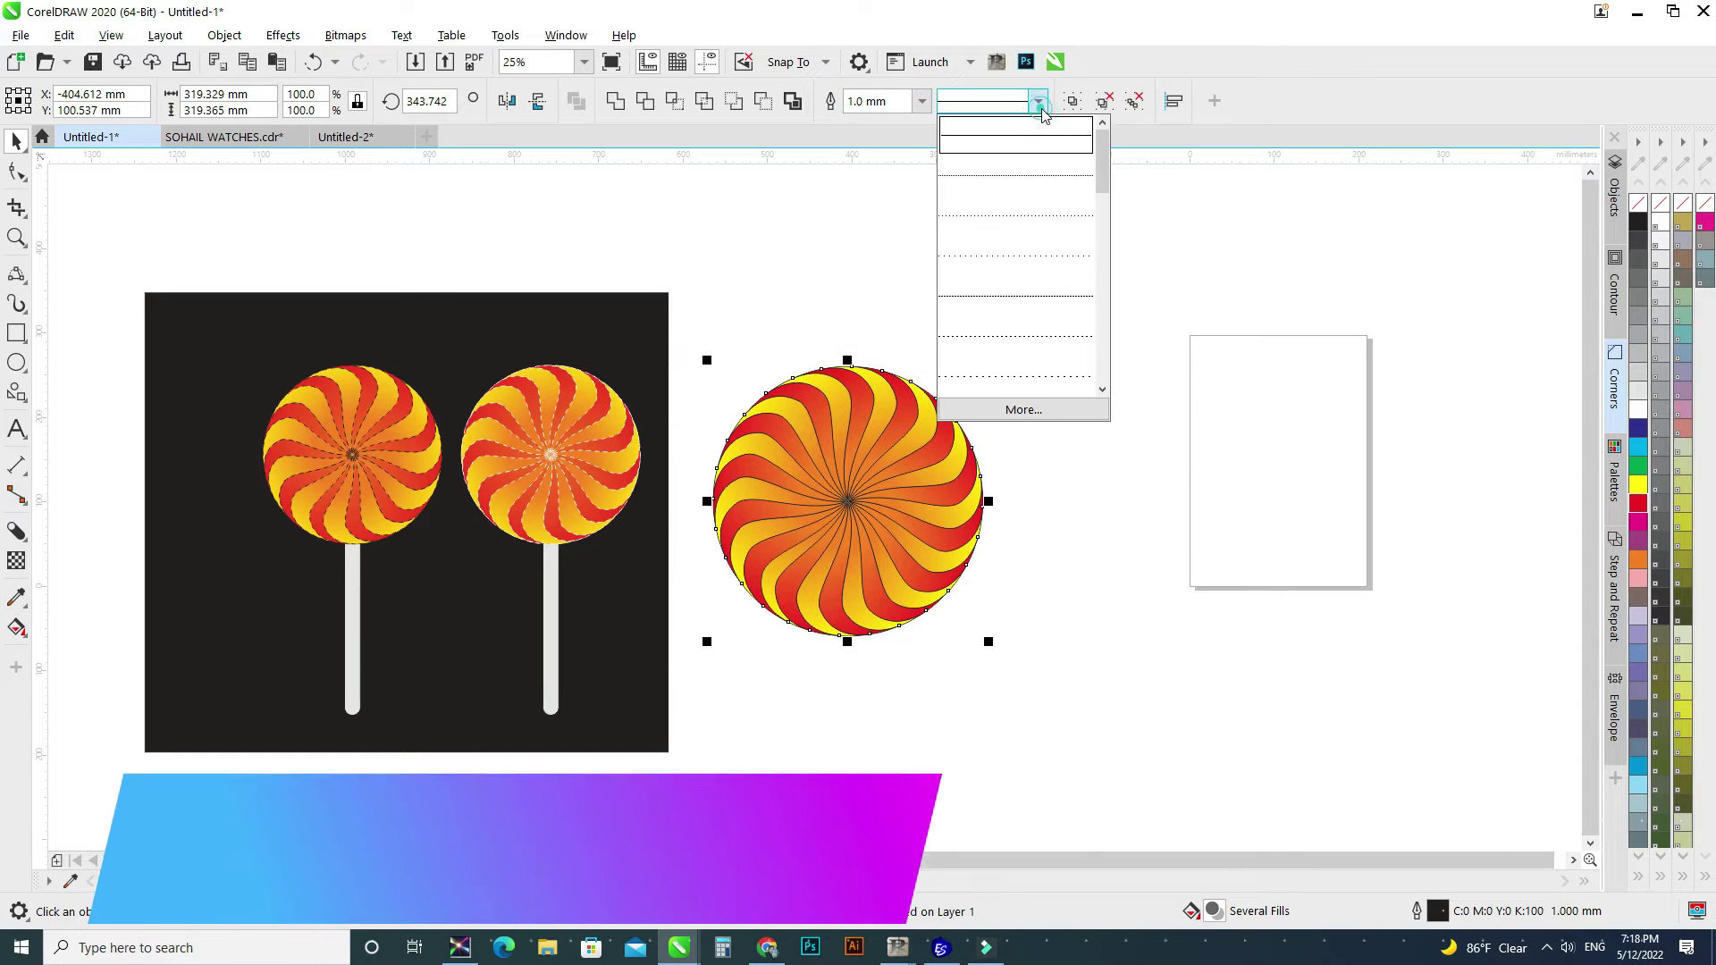
pyautogui.scroll(-3, 1101, 186)
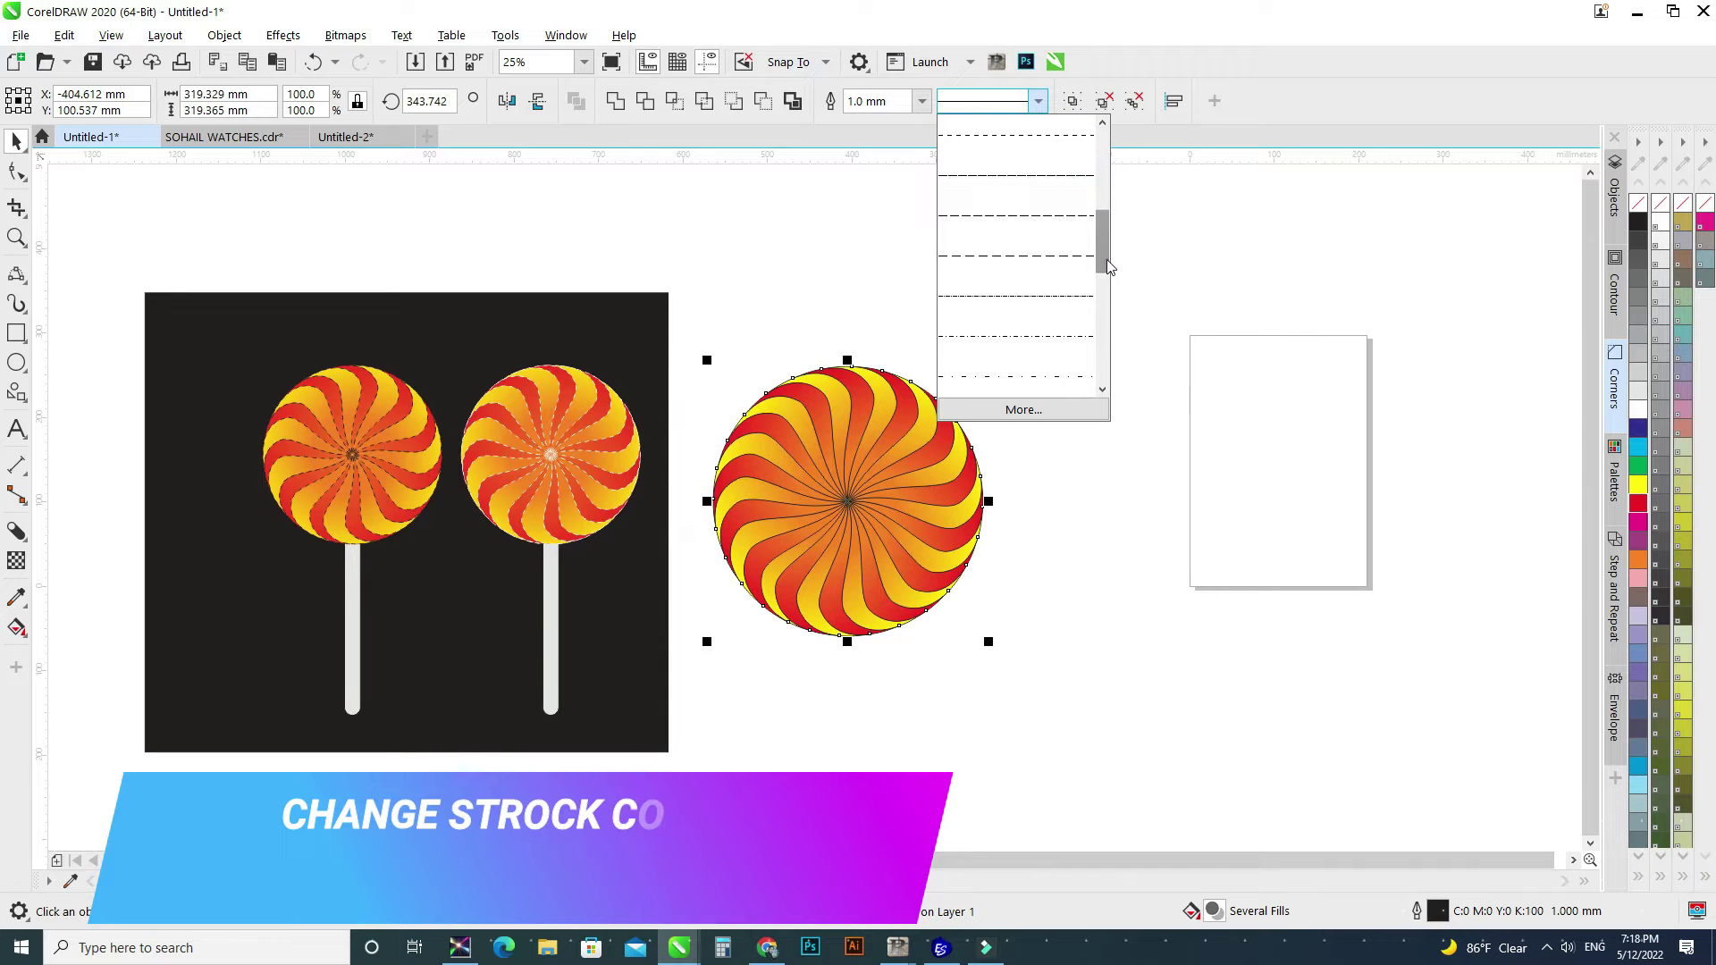
pyautogui.click(1019, 257)
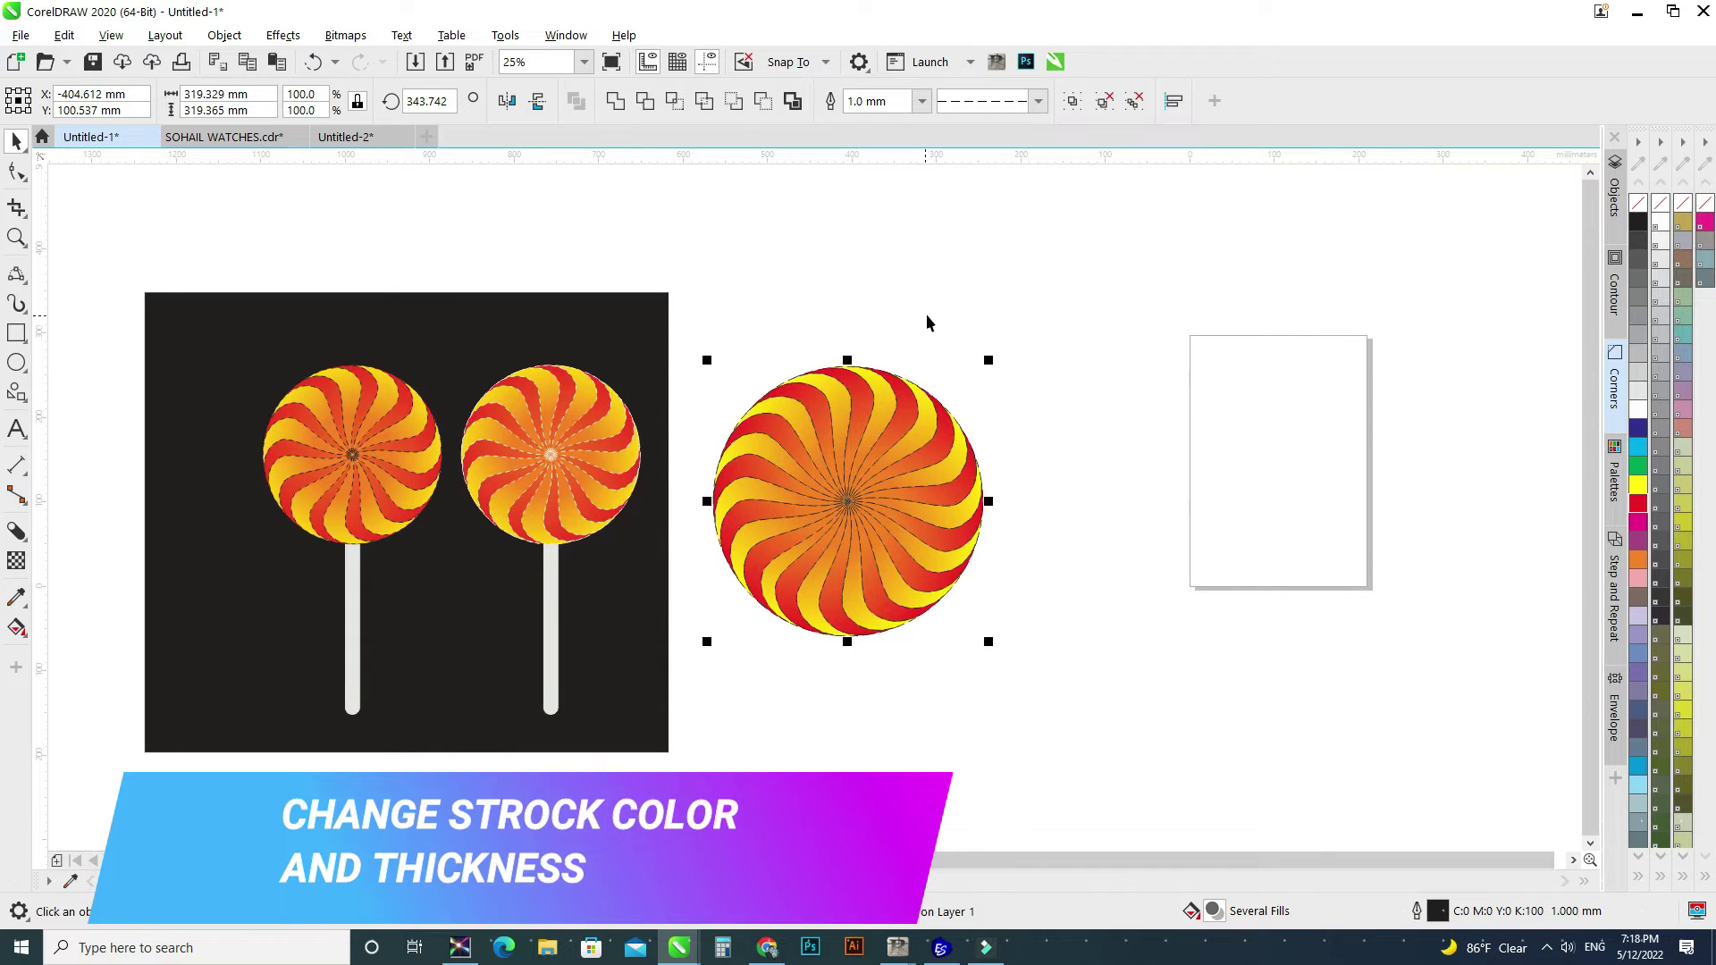
# Thicken the dashed outlines of the large swirl's slivers to 1.5 mm
pyautogui.scroll(1, 873, 474)
pyautogui.scroll(-1, 897, 476)
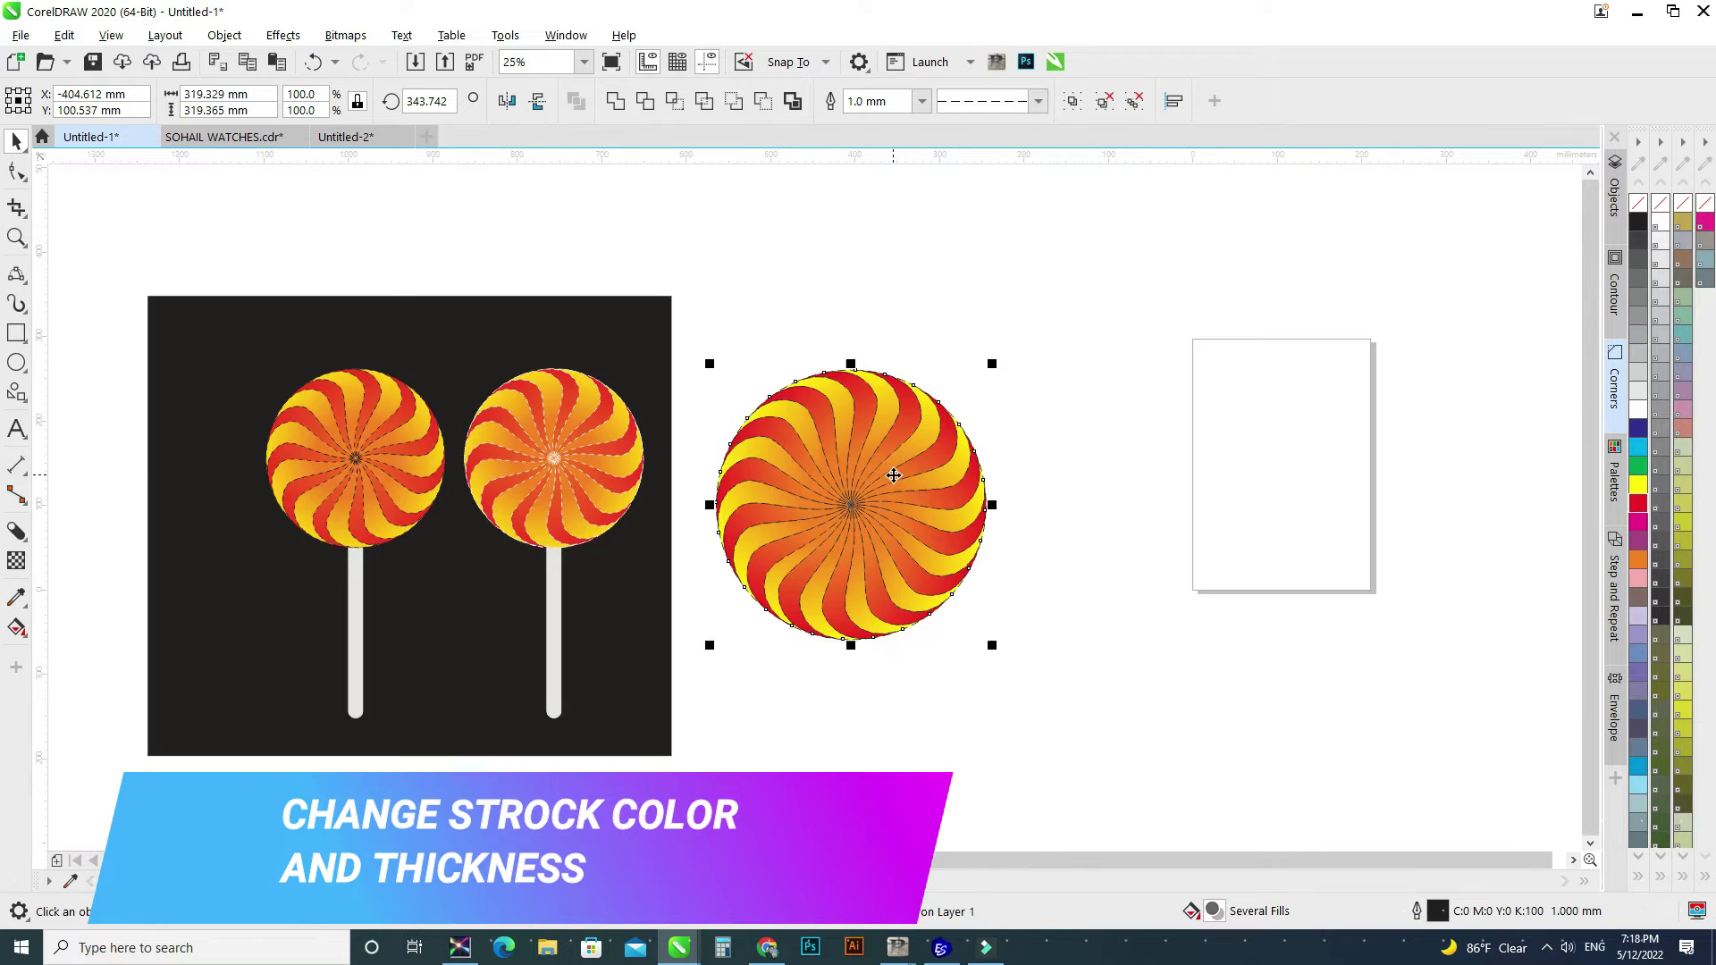
pyautogui.click(920, 101)
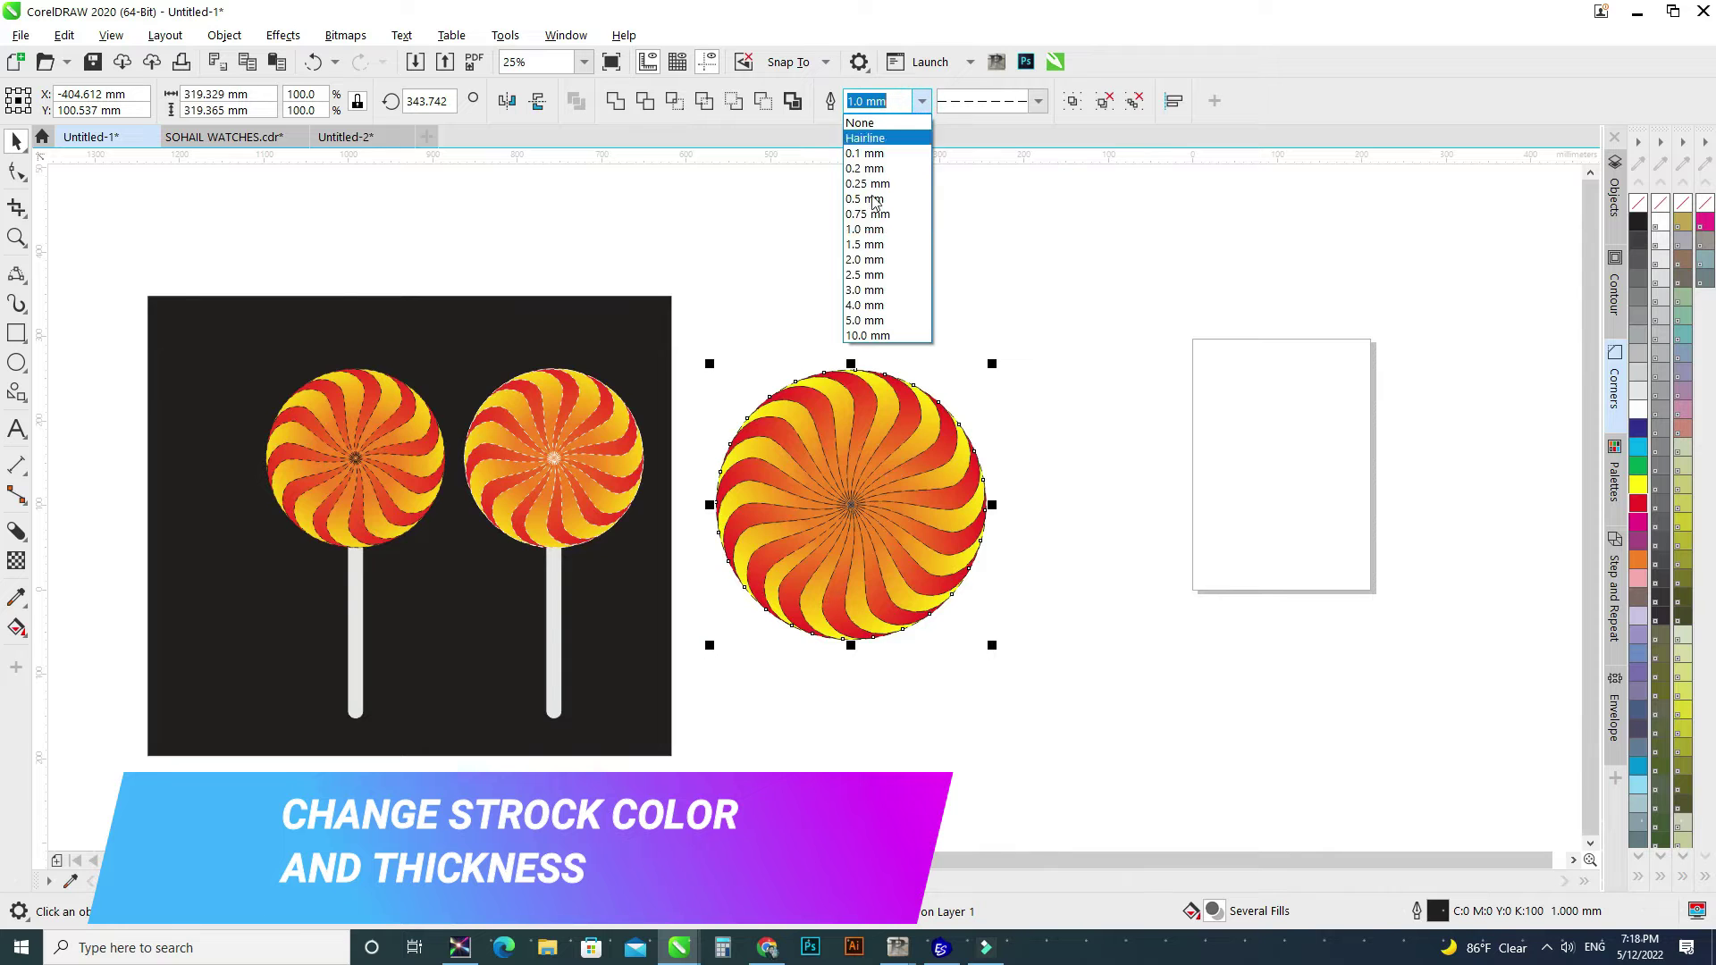
pyautogui.click(880, 248)
pyautogui.scroll(1, 869, 471)
pyautogui.scroll(-1, 847, 424)
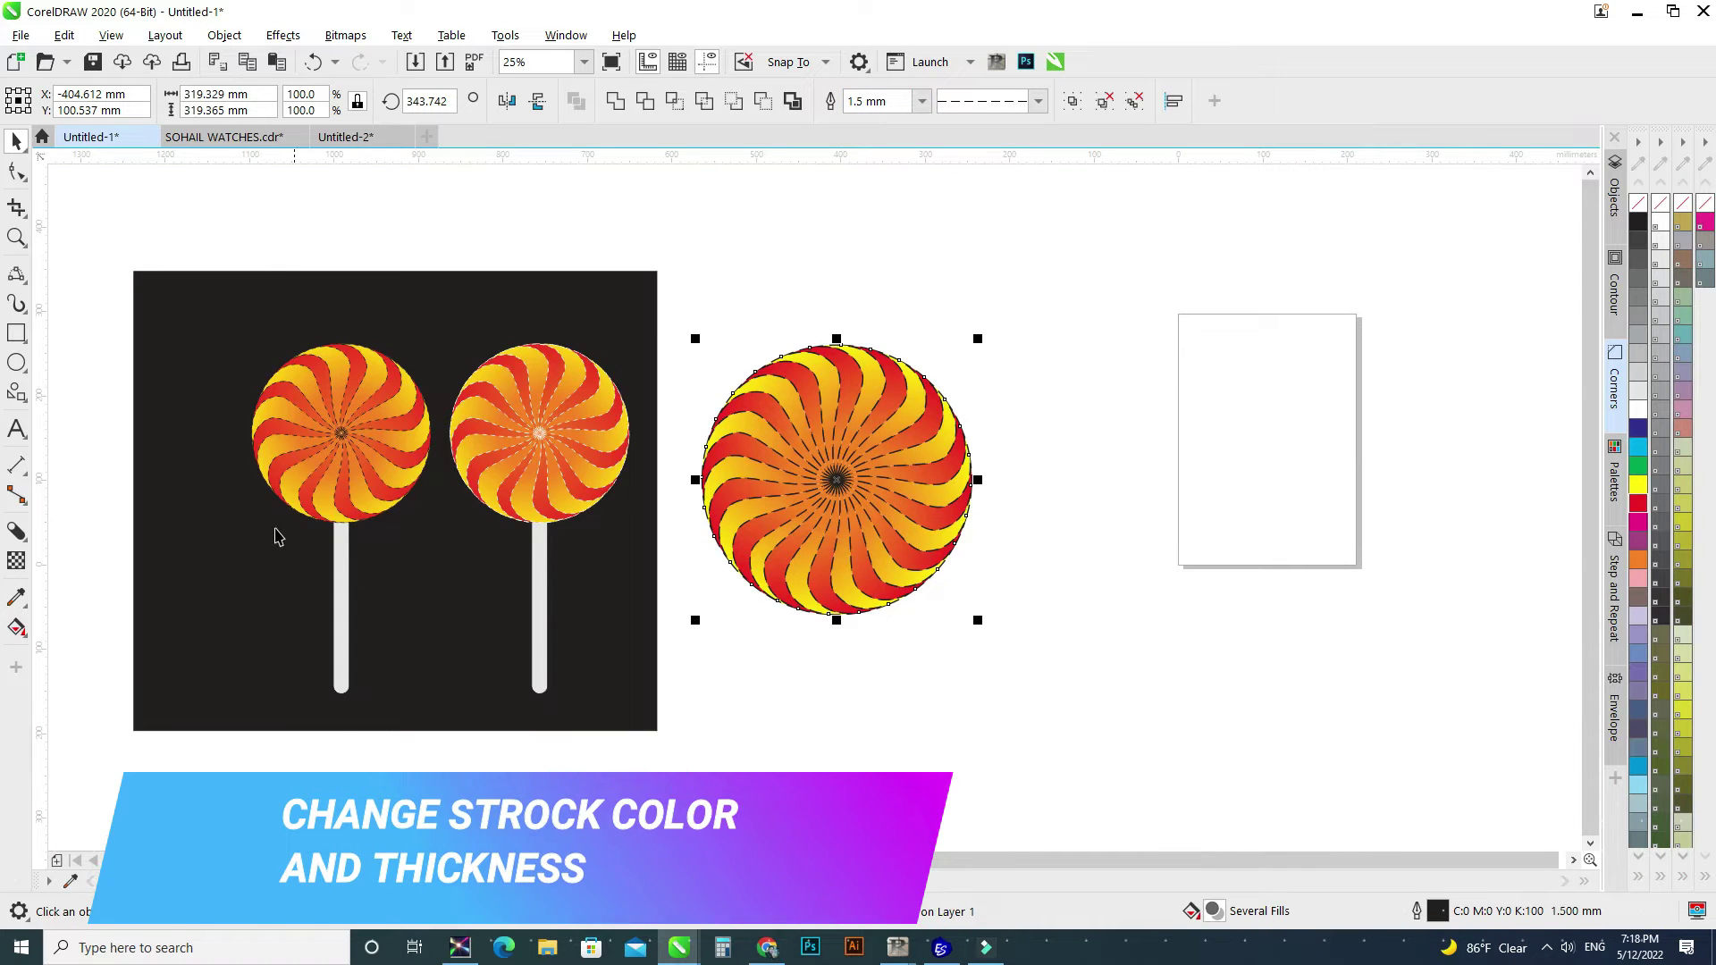
pyautogui.scroll(-1, 554, 398)
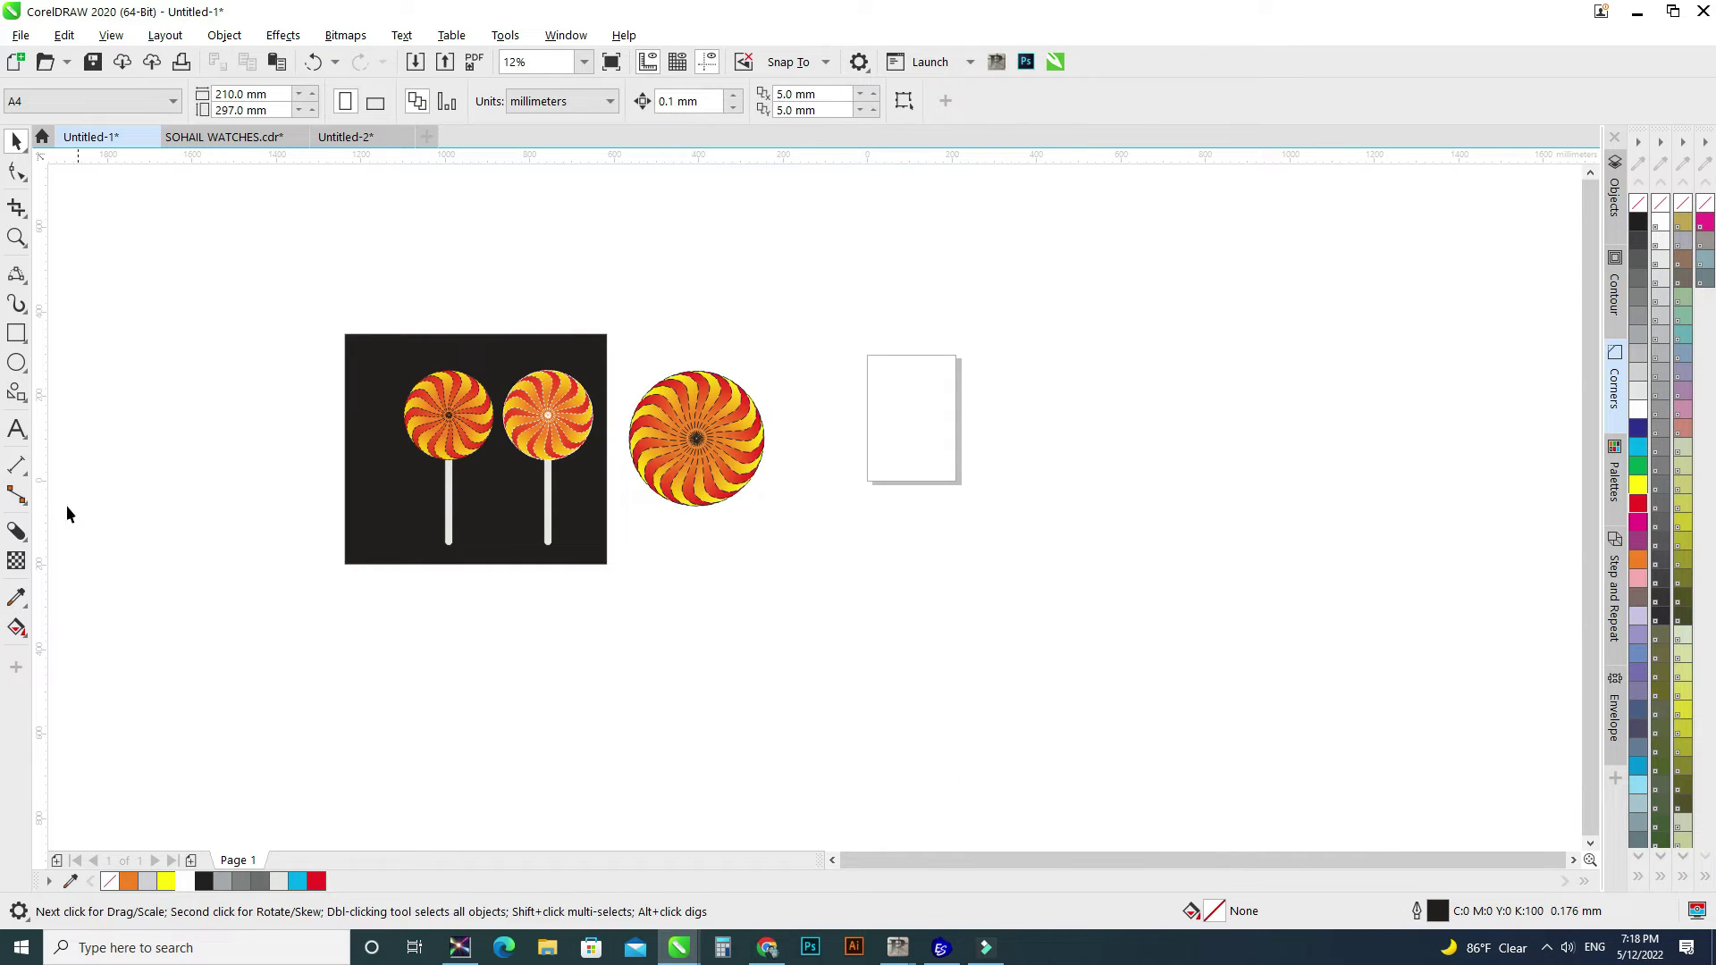
# Draw a narrow rectangle about 24 mm wide as the stick, from the swirl's centre downward, and stretch it to about 396 mm tall
pyautogui.click(23, 333)
pyautogui.scroll(1, 673, 474)
pyautogui.scroll(1, 696, 460)
pyautogui.moveTo(728, 314)
pyautogui.mouseDown()
pyautogui.moveTo(751, 322)
pyautogui.moveTo(788, 720)
pyautogui.moveTo(768, 788)
pyautogui.mouseUp()
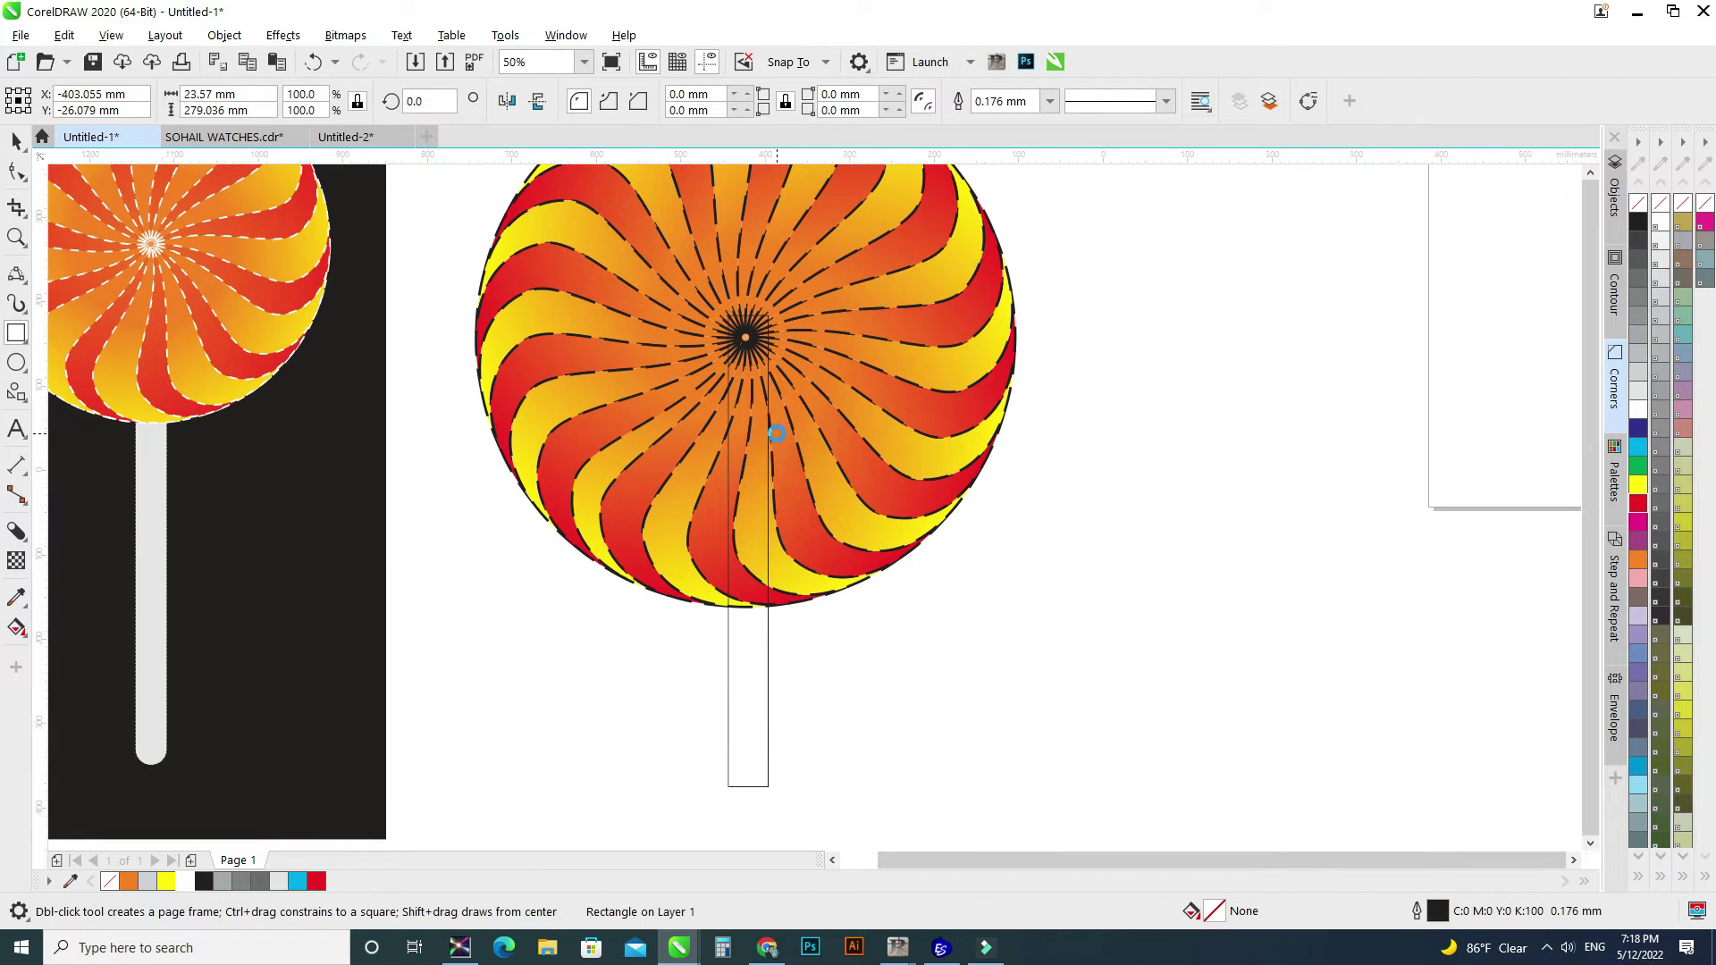
pyautogui.scroll(-3, 776, 433)
pyautogui.moveTo(769, 527); pyautogui.dragTo(770, 576)
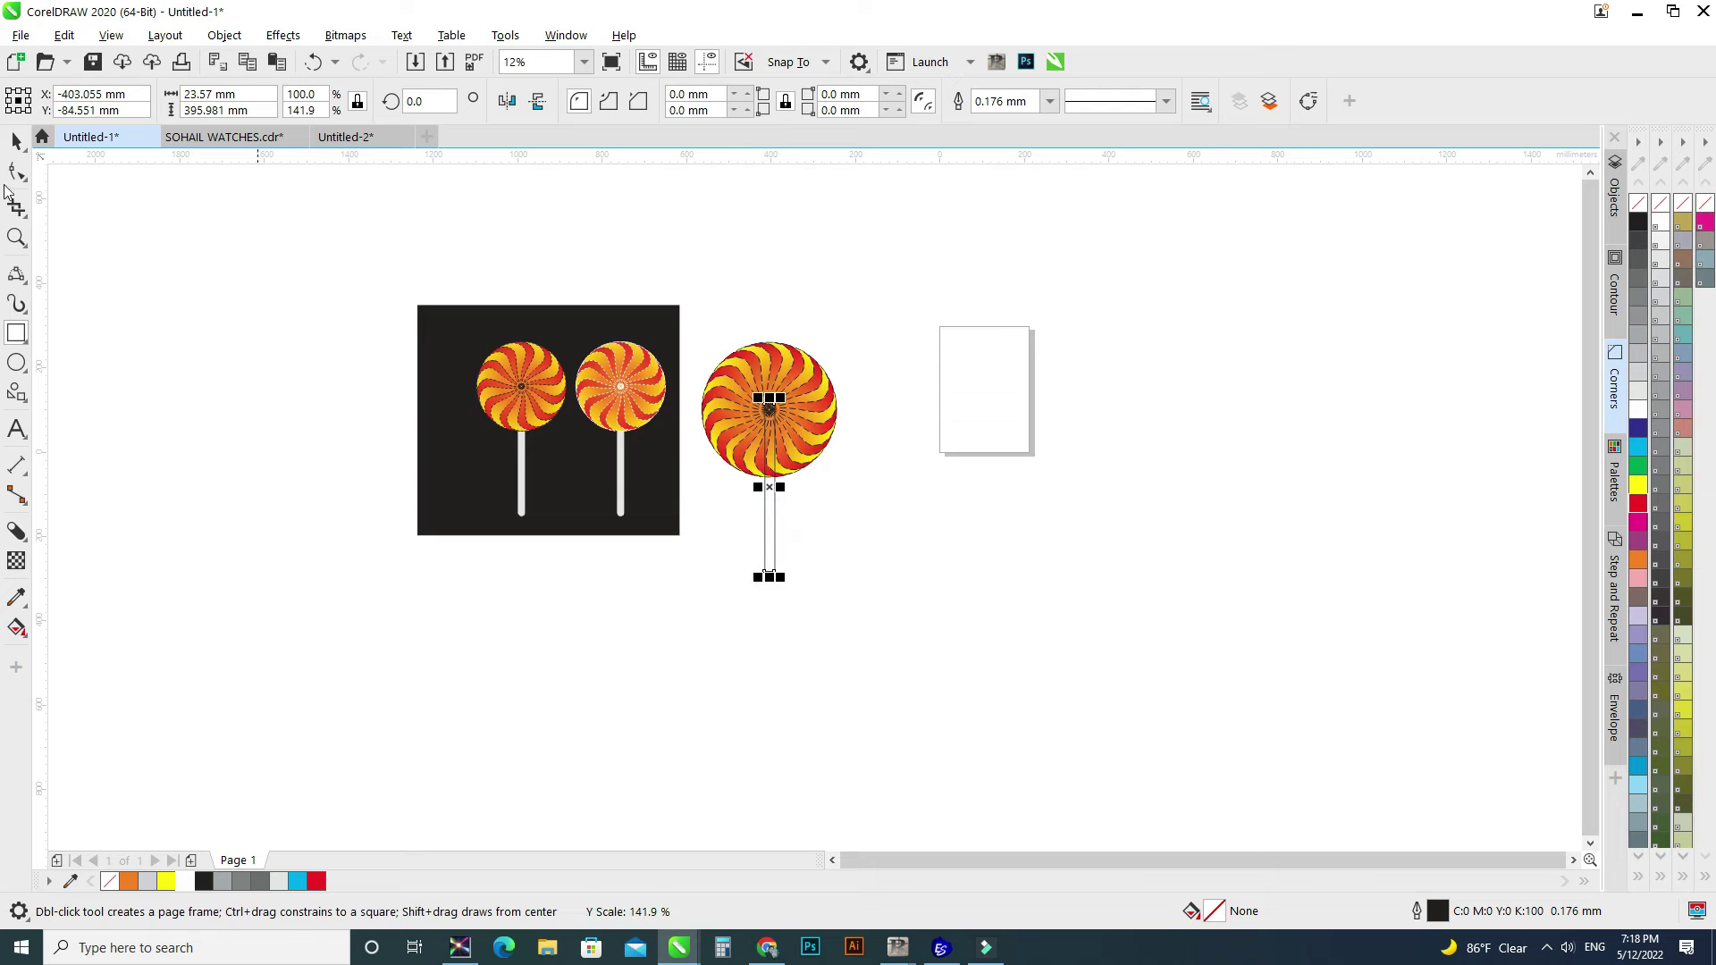
# Fill the stick with 10% black and fully round its ends with a corner radius of about 11.8 mm
pyautogui.click(16, 141)
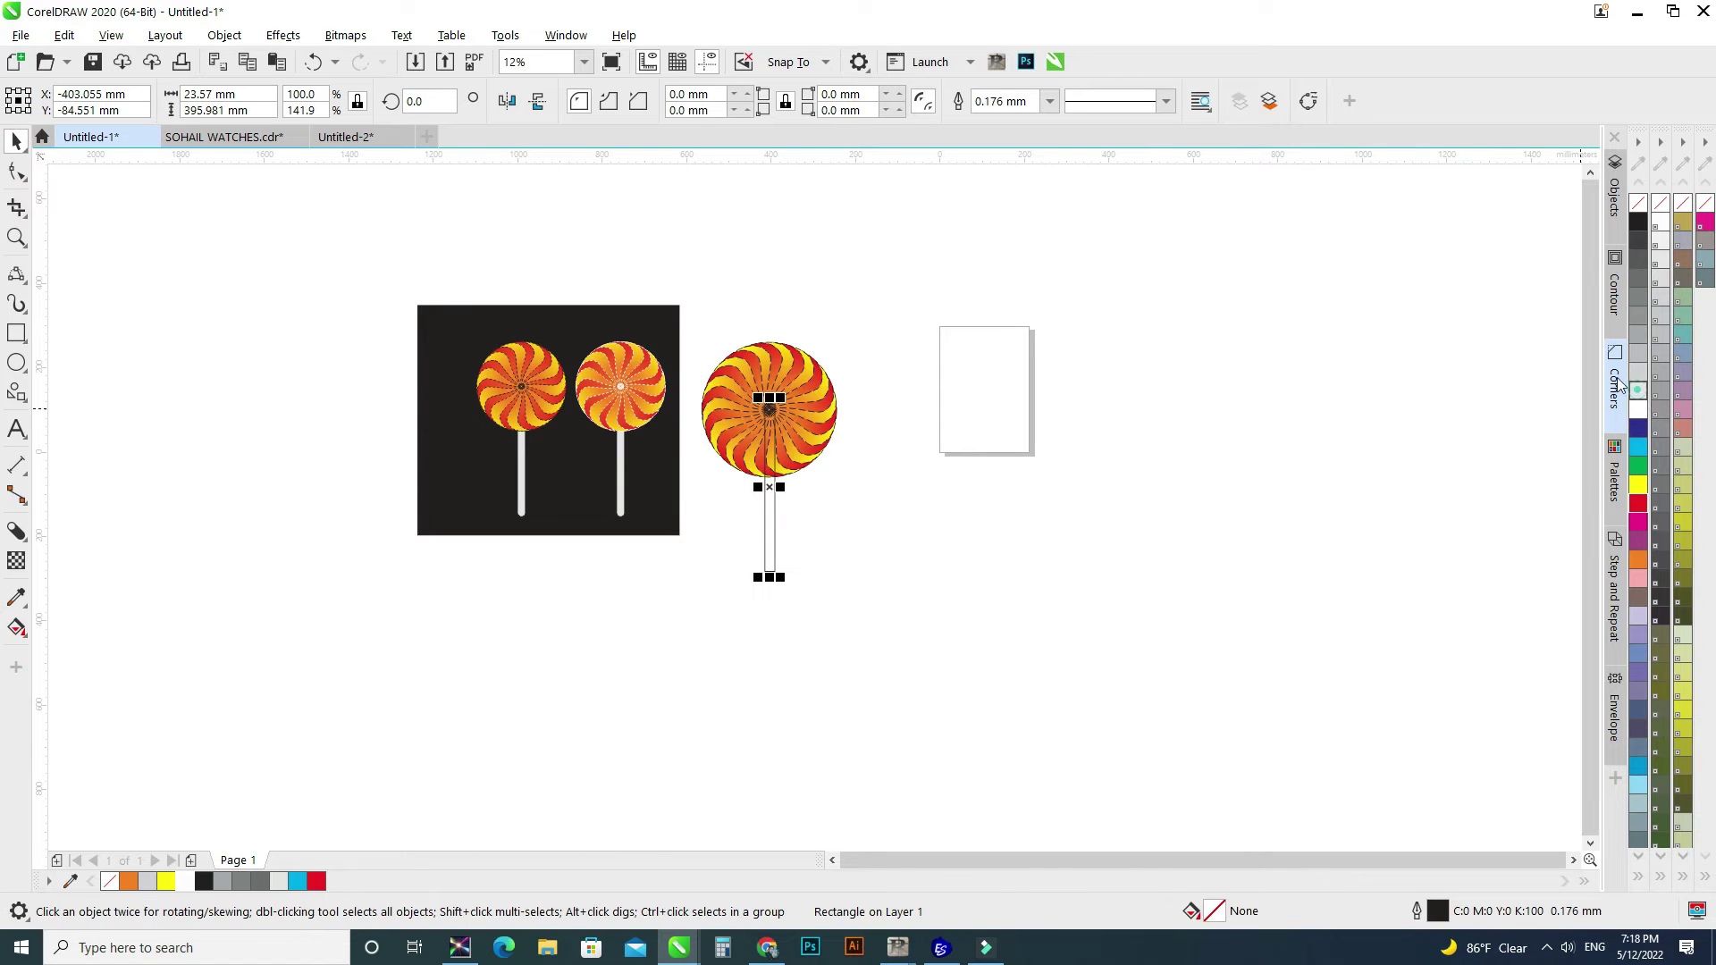
pyautogui.scroll(2, 786, 372)
pyautogui.click(16, 171)
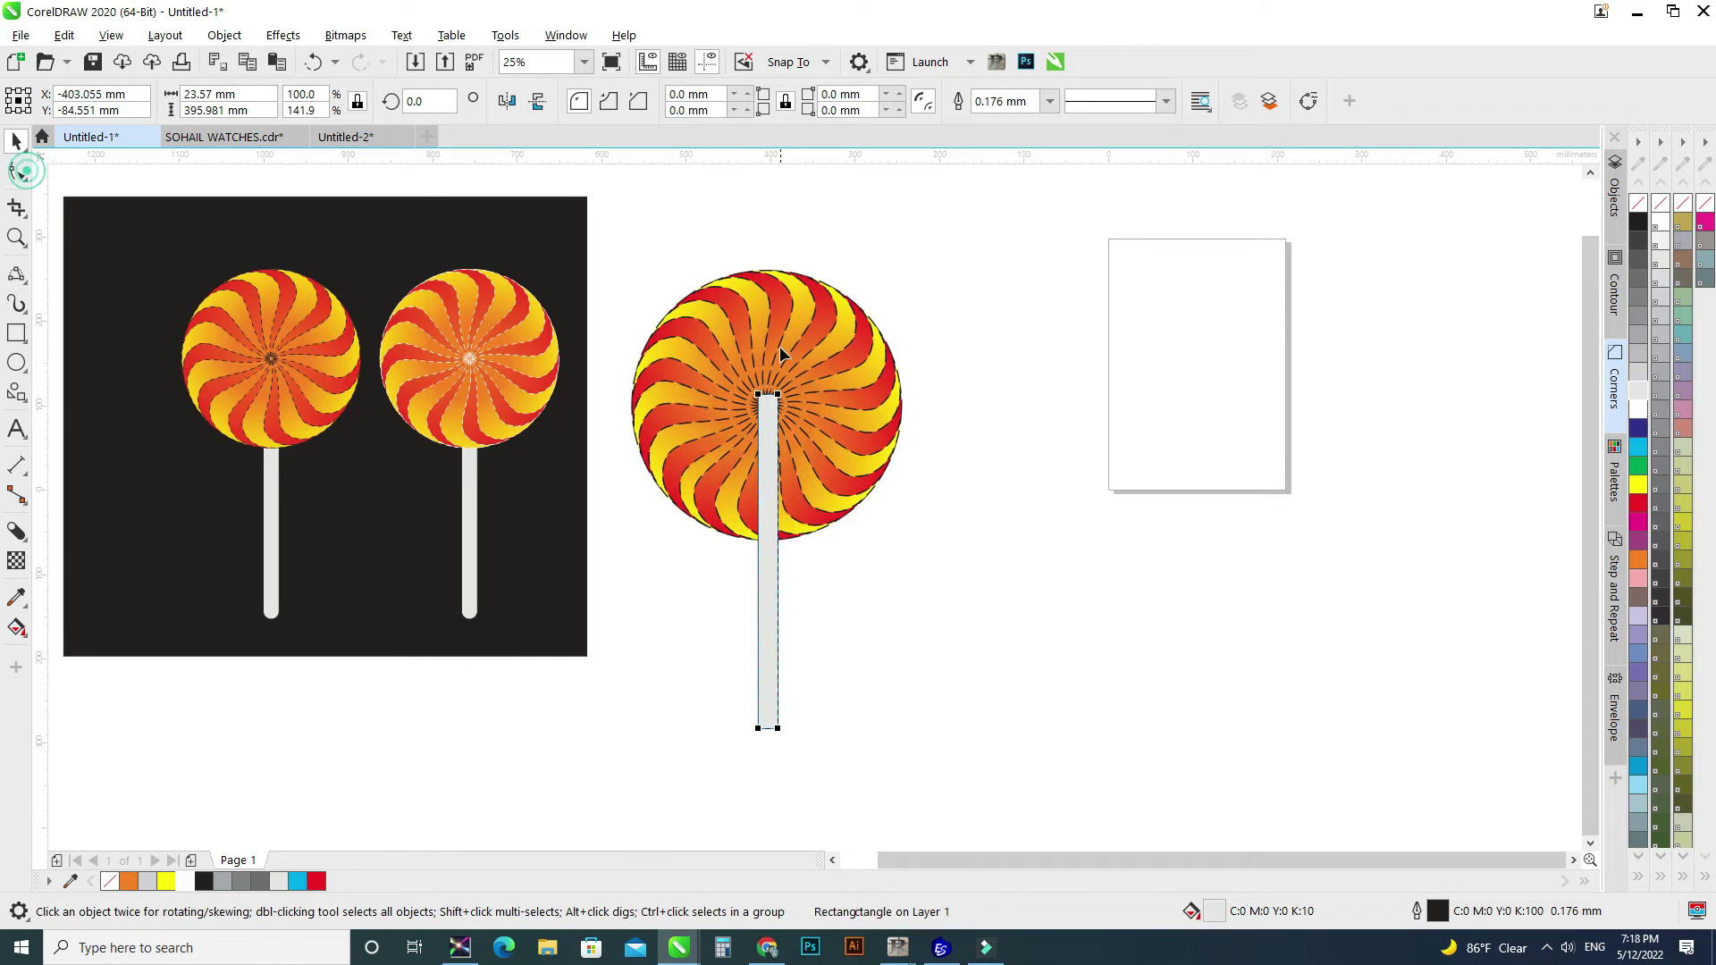
pyautogui.moveTo(759, 395); pyautogui.dragTo(760, 404)
pyautogui.click(16, 140)
# Send the stick to the back of the page so it sits behind the swirl
pyautogui.click(215, 35)
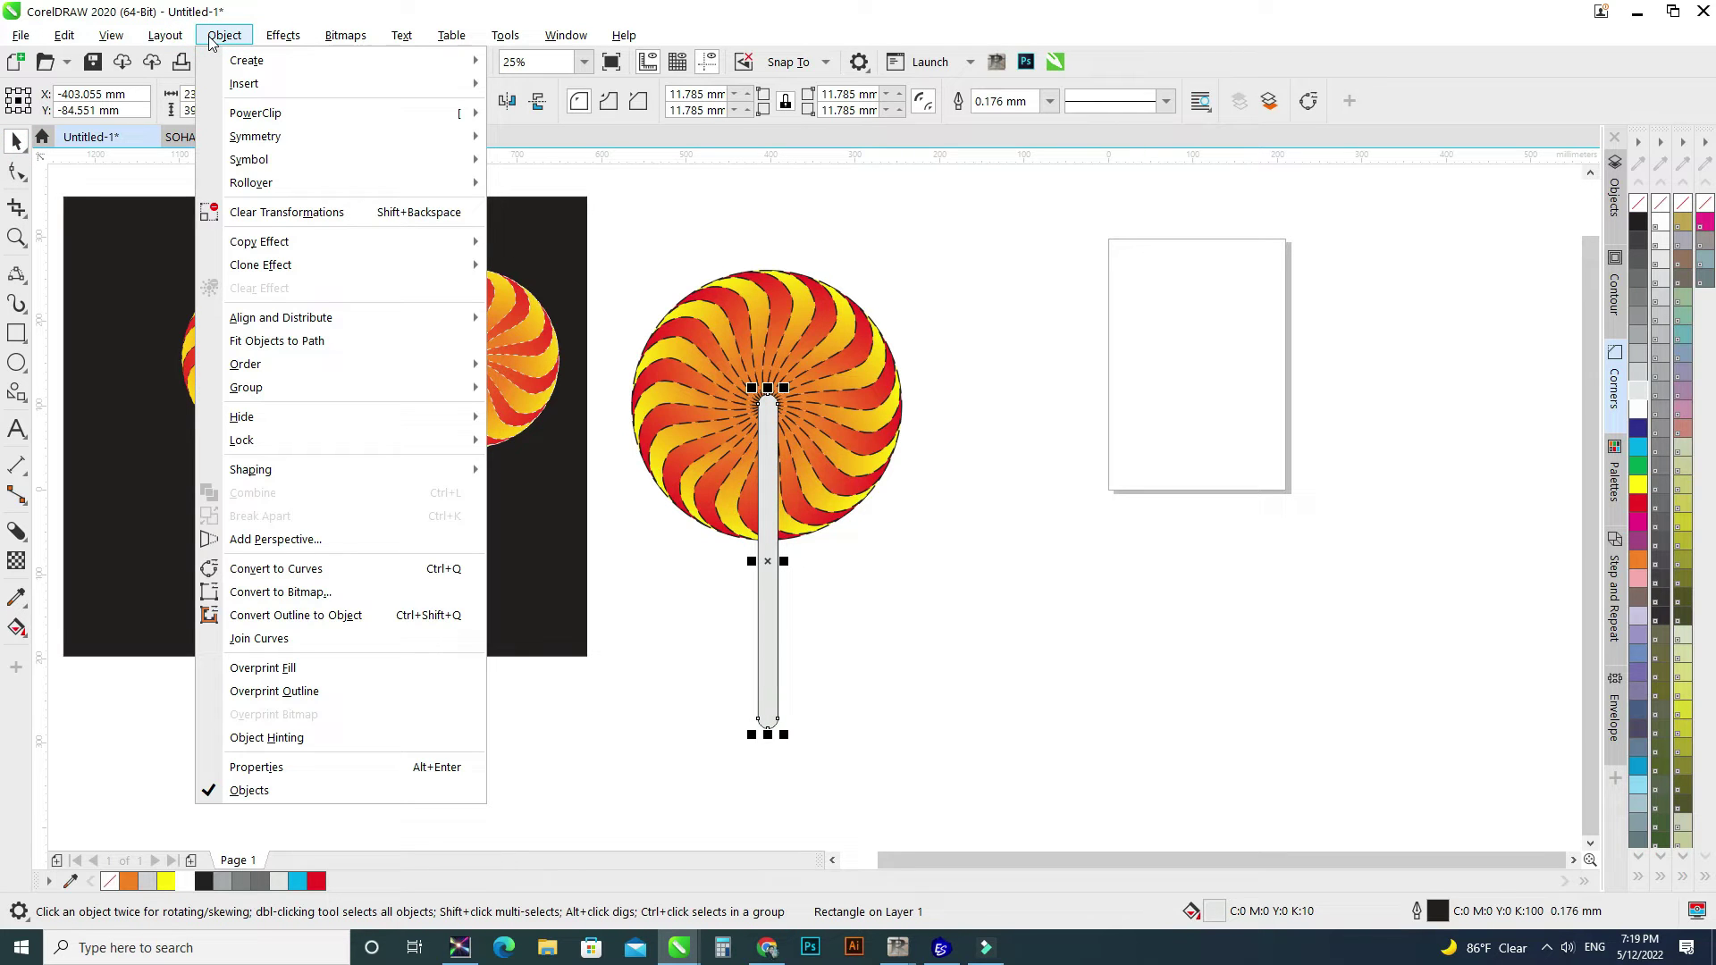
pyautogui.moveTo(384, 369)
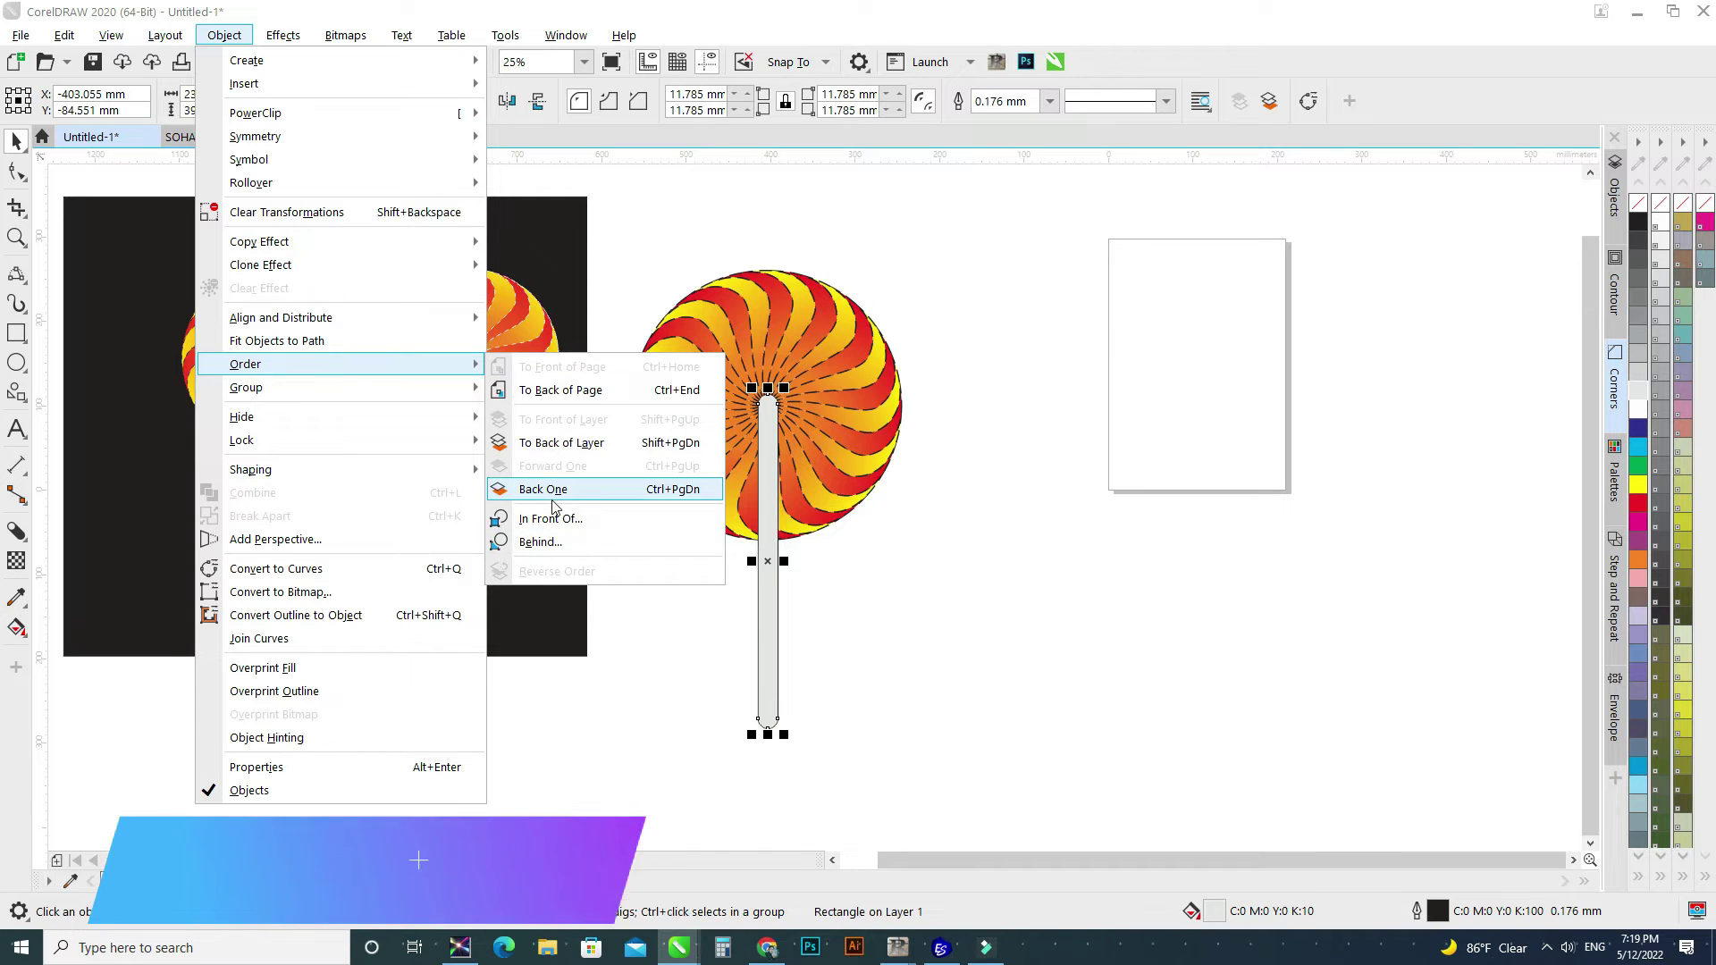
pyautogui.click(558, 390)
pyautogui.click(930, 576)
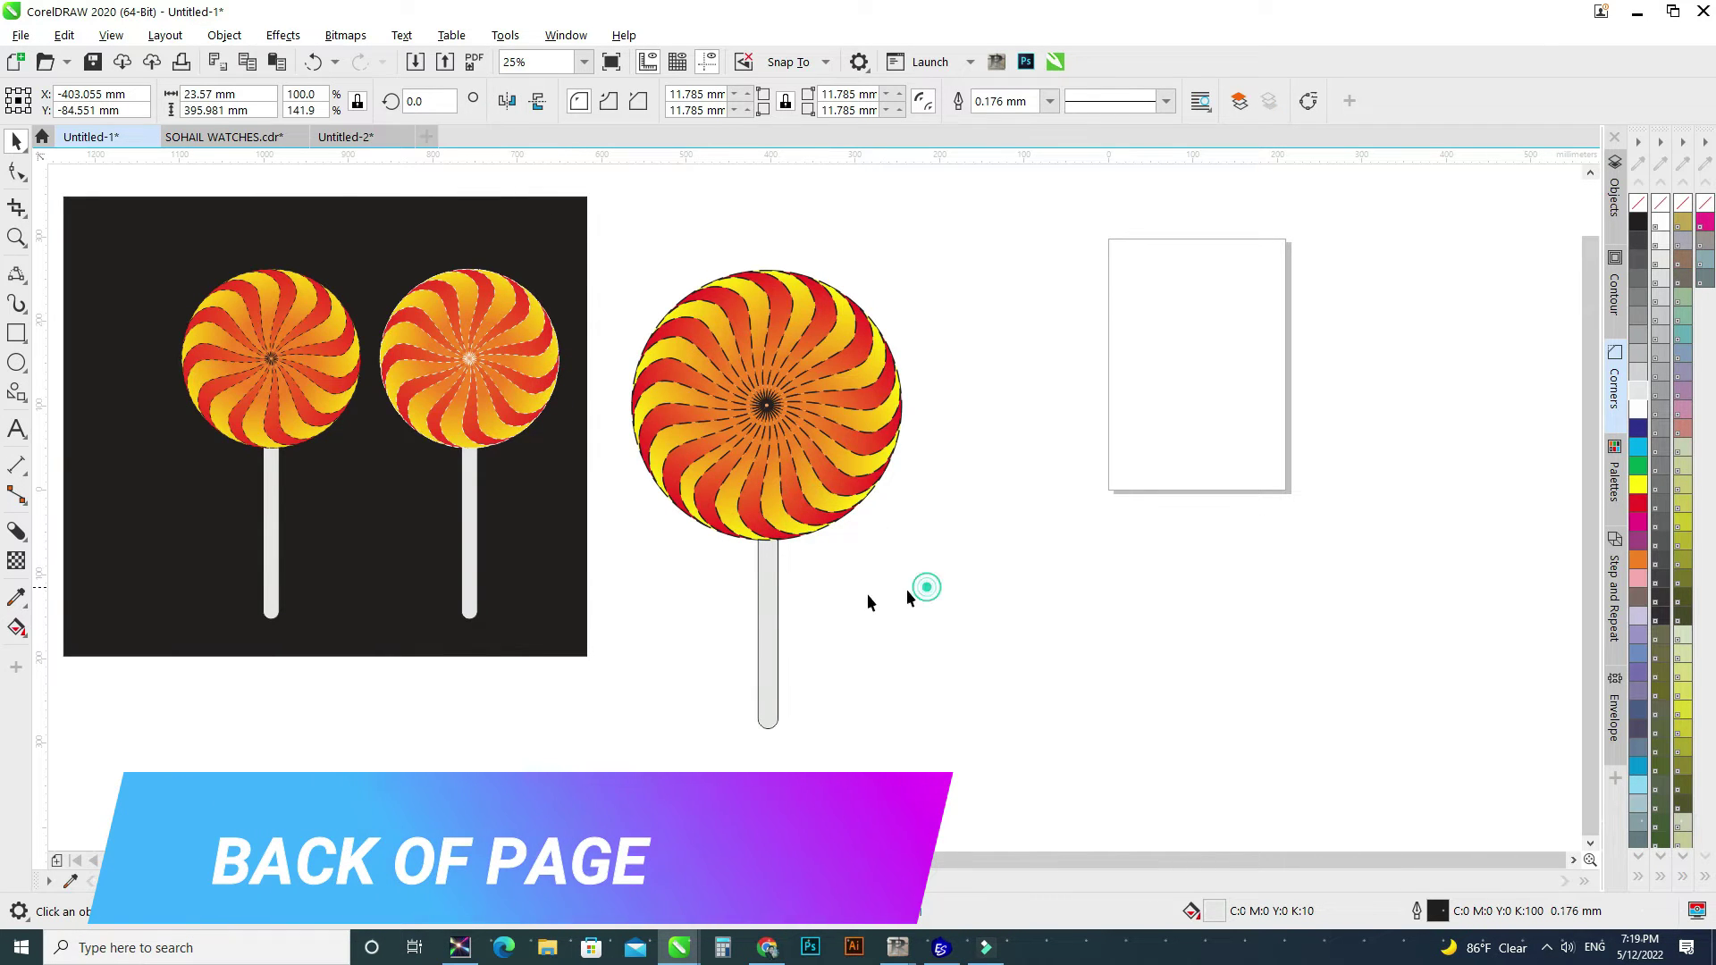
# Duplicate the whole new lollipop, swirl and stick, about 341 mm to its right
pyautogui.click(772, 601)
pyautogui.click(791, 585)
pyautogui.click(772, 583)
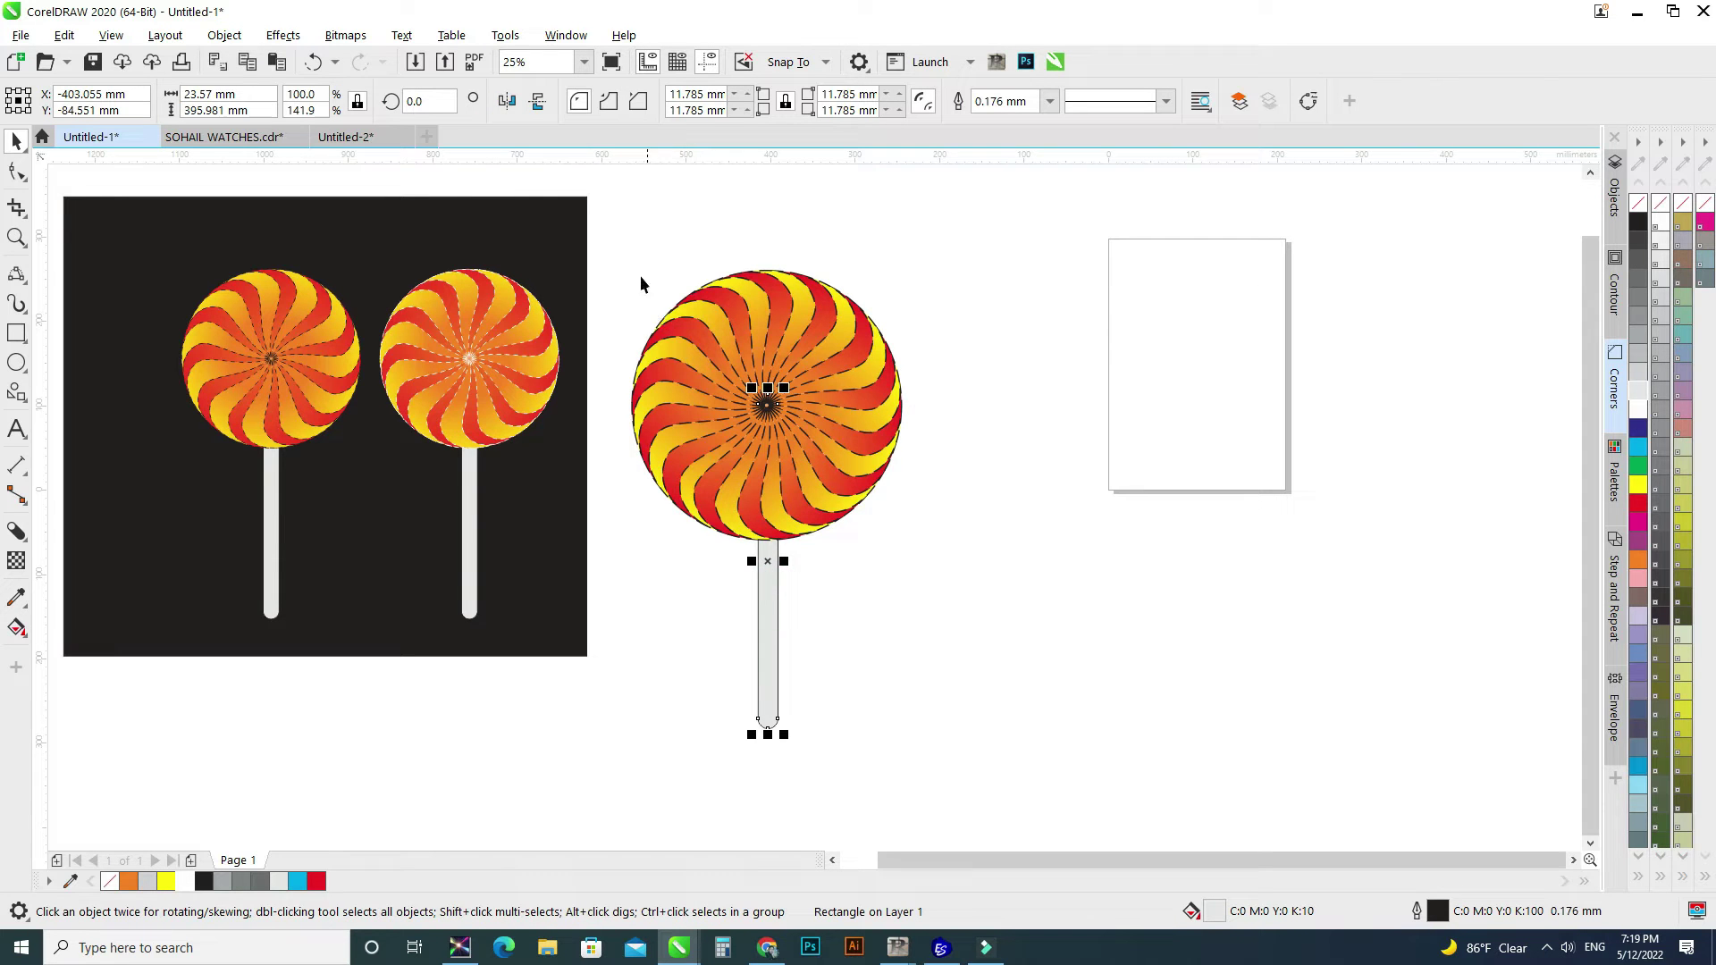
pyautogui.moveTo(855, 715); pyautogui.dragTo(962, 798)
pyautogui.moveTo(787, 450); pyautogui.dragTo(1075, 452)
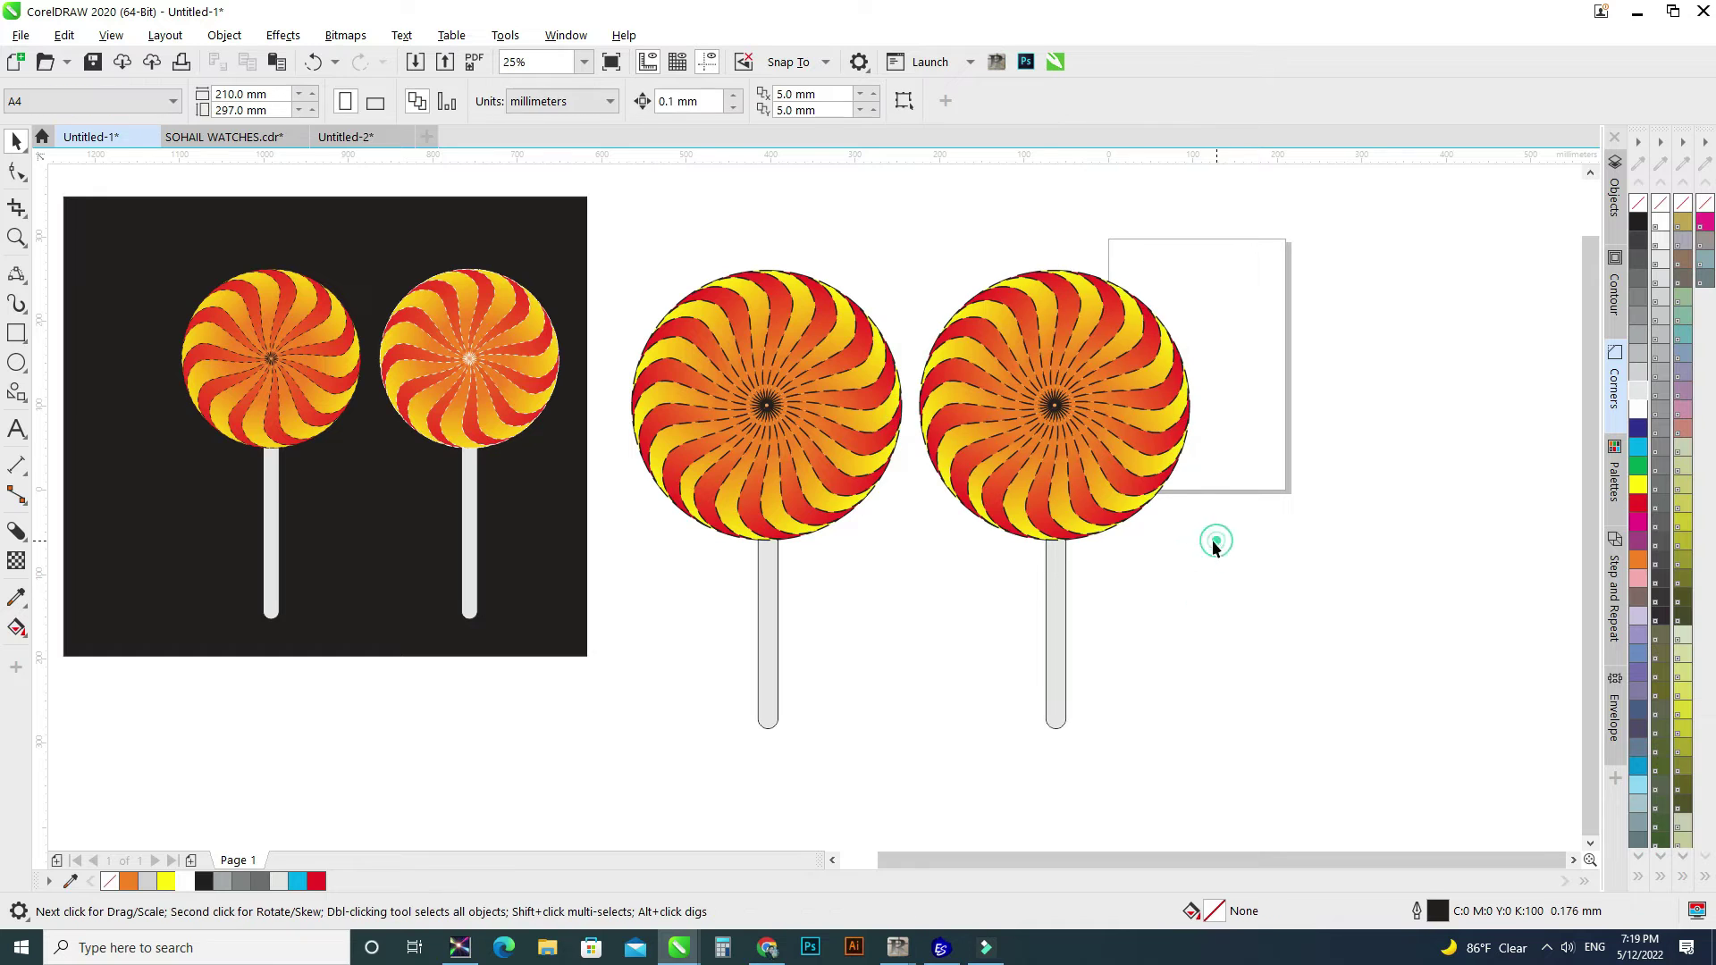
pyautogui.moveTo(893, 216); pyautogui.dragTo(1244, 576)
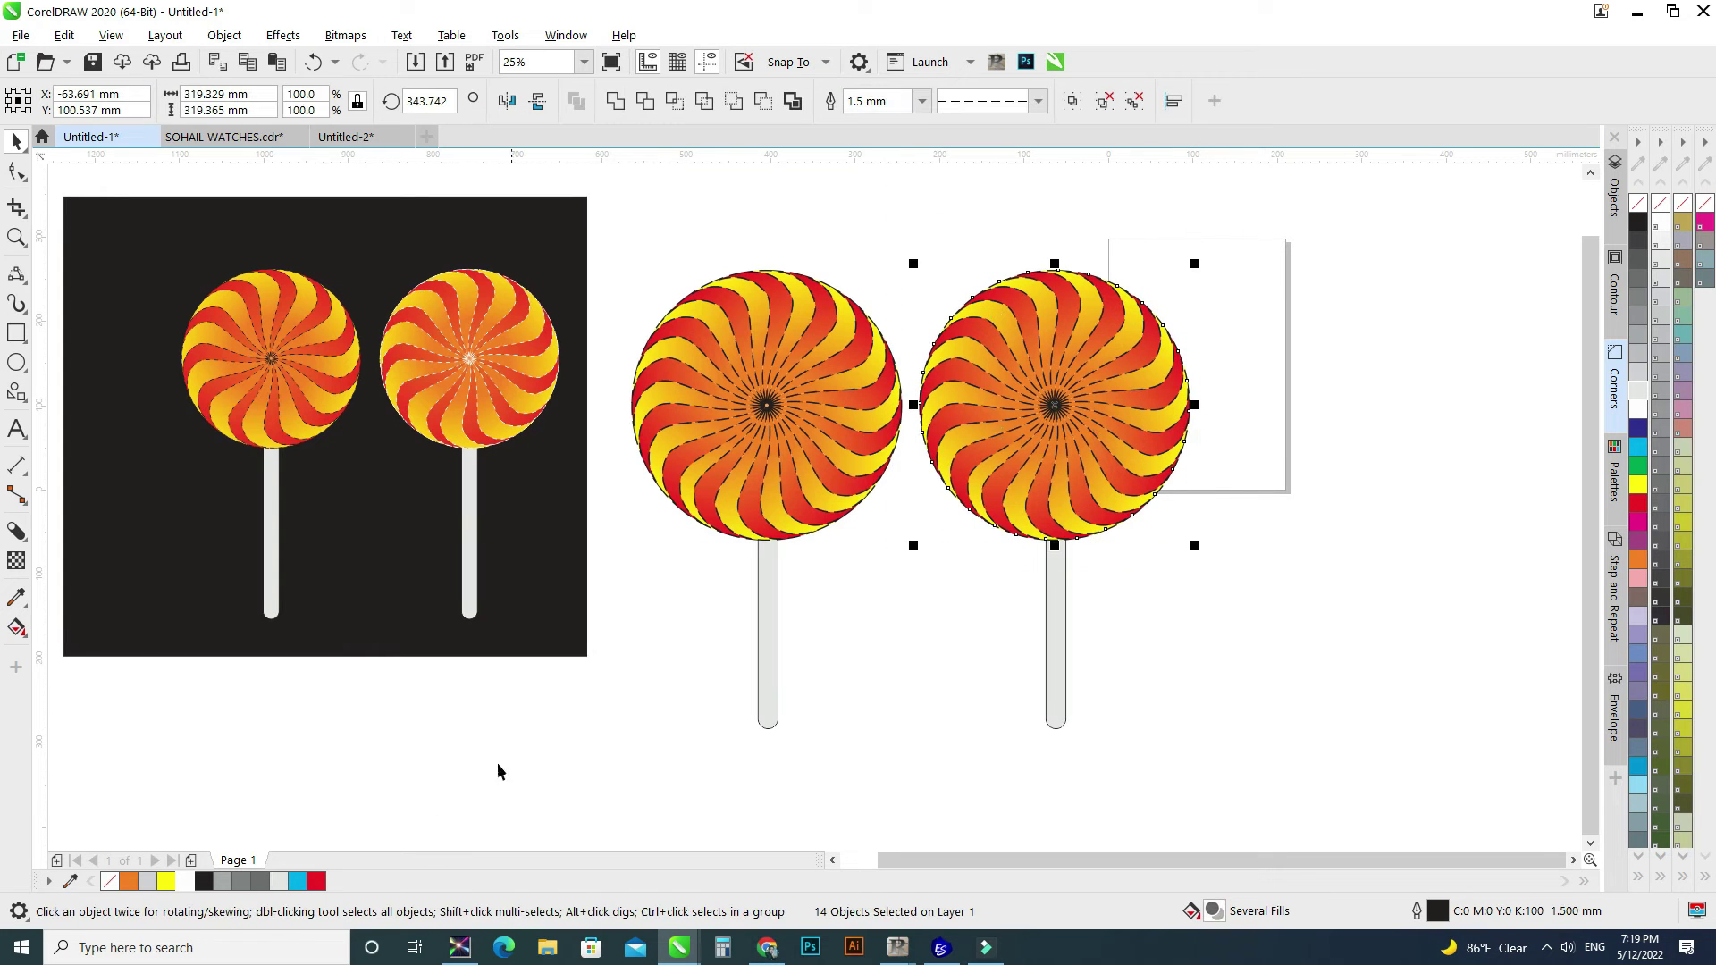
pyautogui.rightClick(185, 883)
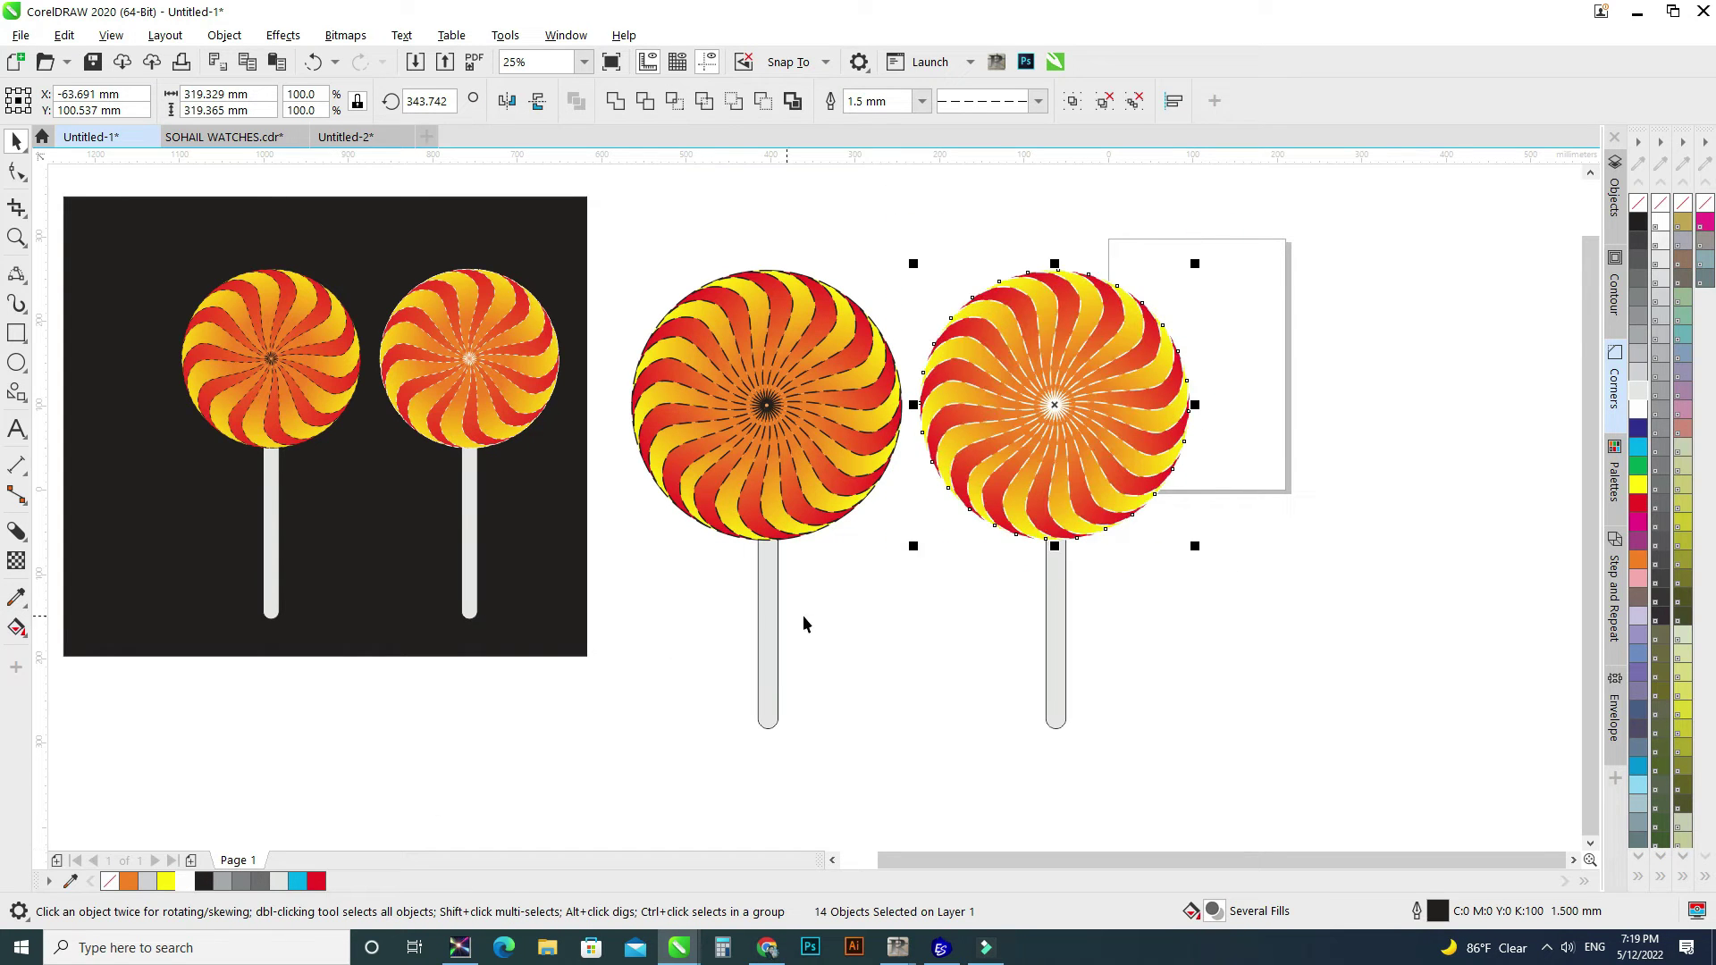
pyautogui.click(551, 710)
pyautogui.hotkey('ctrl', 'z')
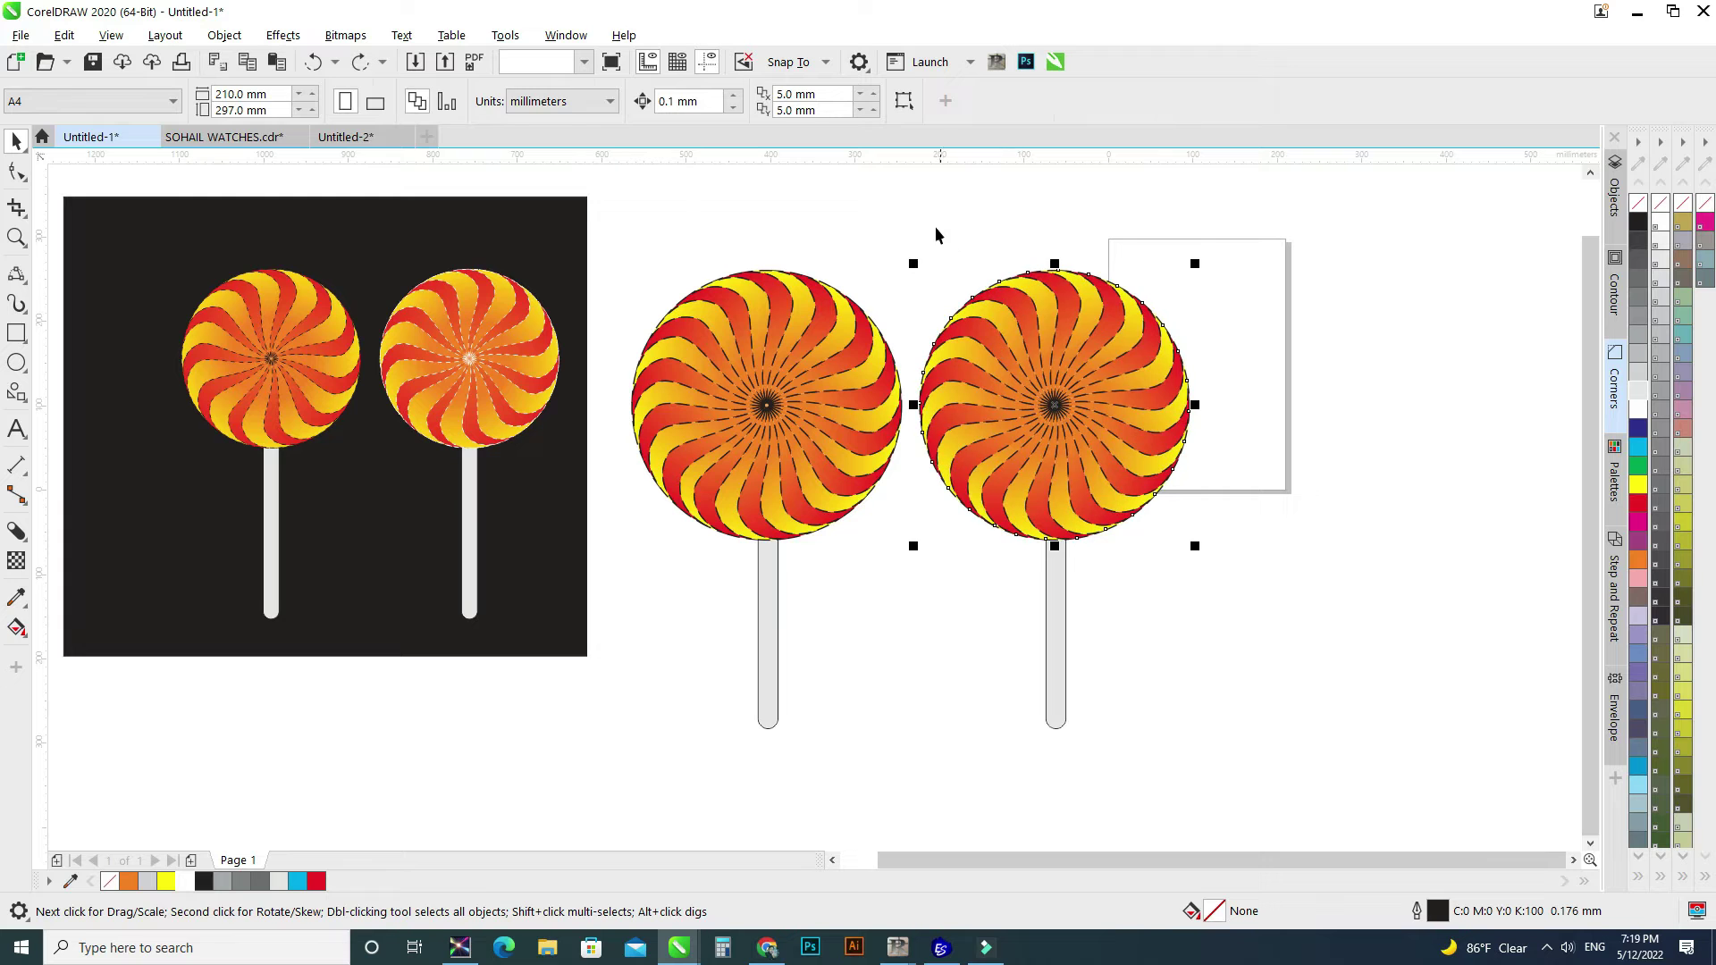
# Colour the dashed outlines of the duplicated lollipop's swirl white
pyautogui.moveTo(898, 218); pyautogui.dragTo(1217, 603)
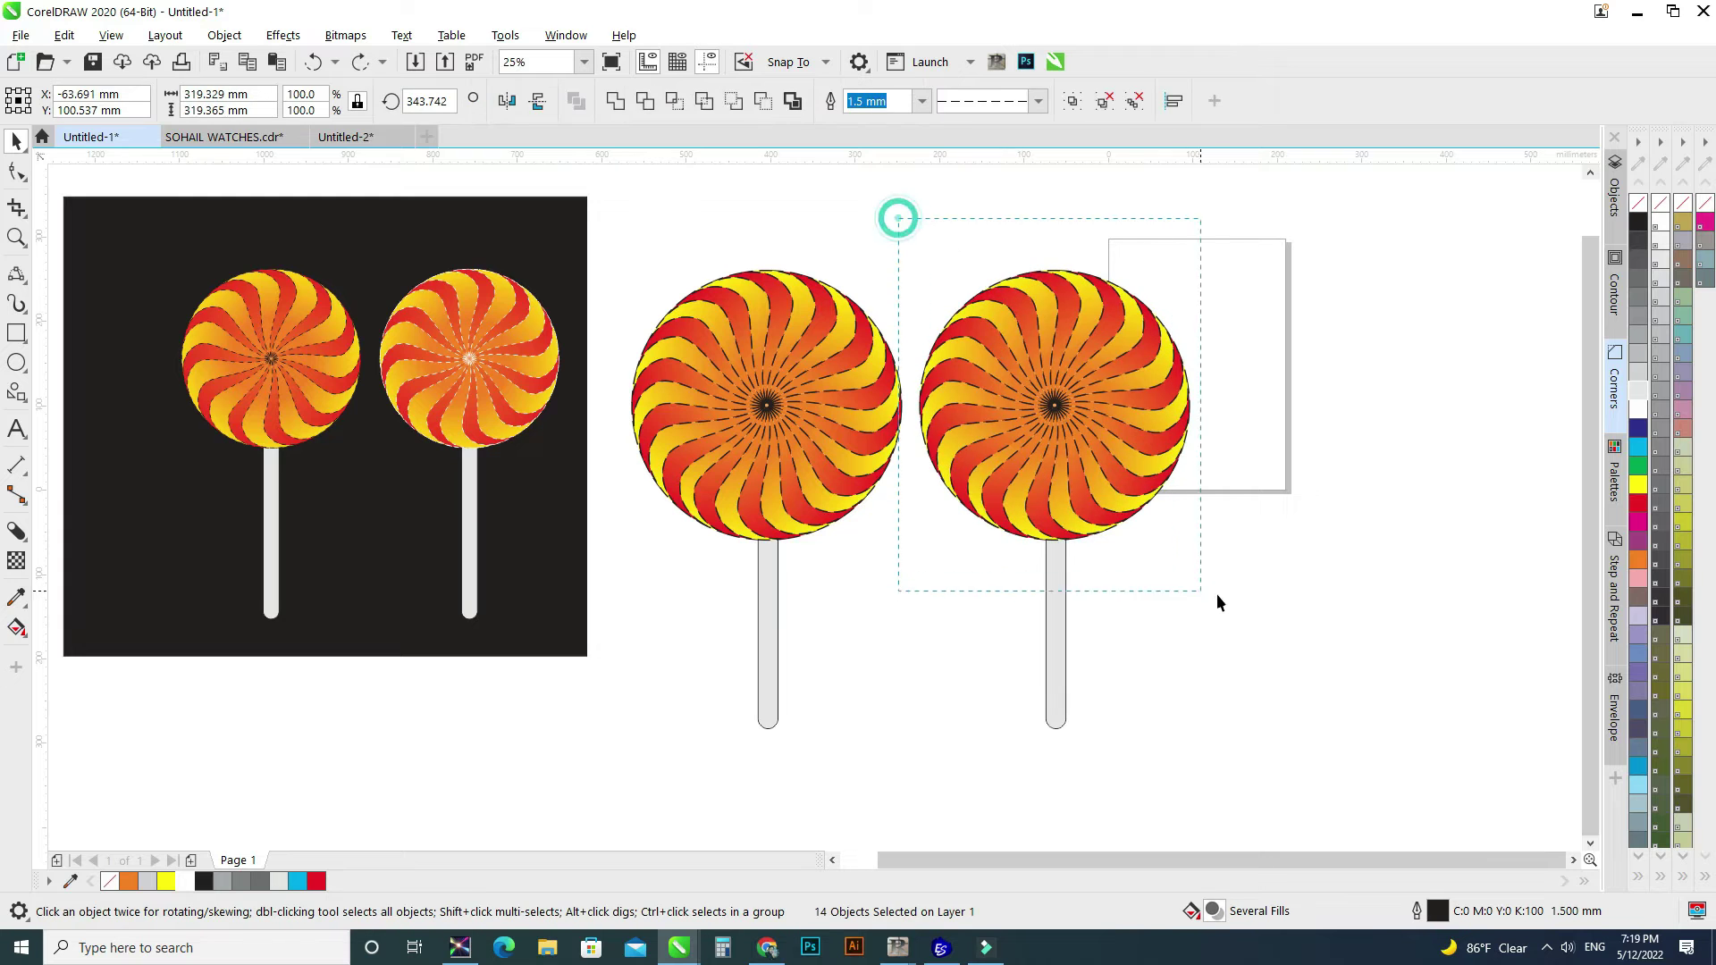
pyautogui.rightClick(1638, 409)
pyautogui.click(1054, 631)
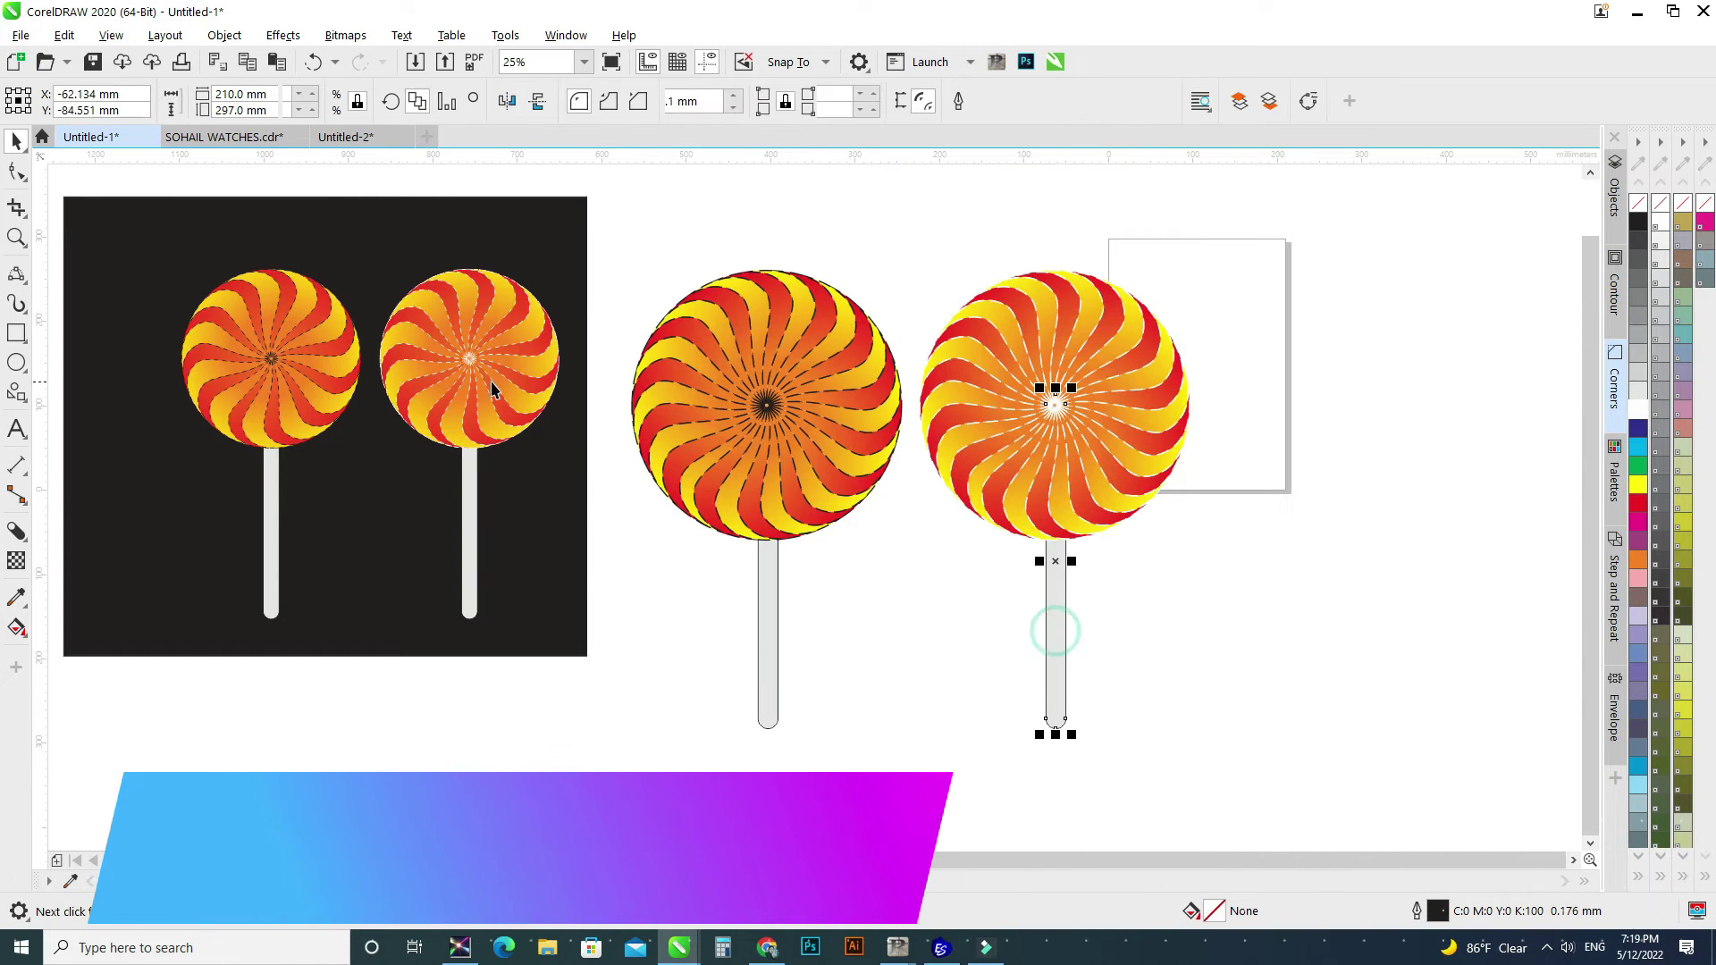
# Stretch the dark background rectangle to about 1,638 by 663 mm to cover all four lollipops and send it to the back of the layer
pyautogui.click(554, 497)
pyautogui.scroll(-2, 530, 477)
pyautogui.moveTo(555, 443); pyautogui.dragTo(983, 500)
pyautogui.moveTo(634, 567); pyautogui.dragTo(635, 615)
pyautogui.hotkey('shift', 'pagedown')
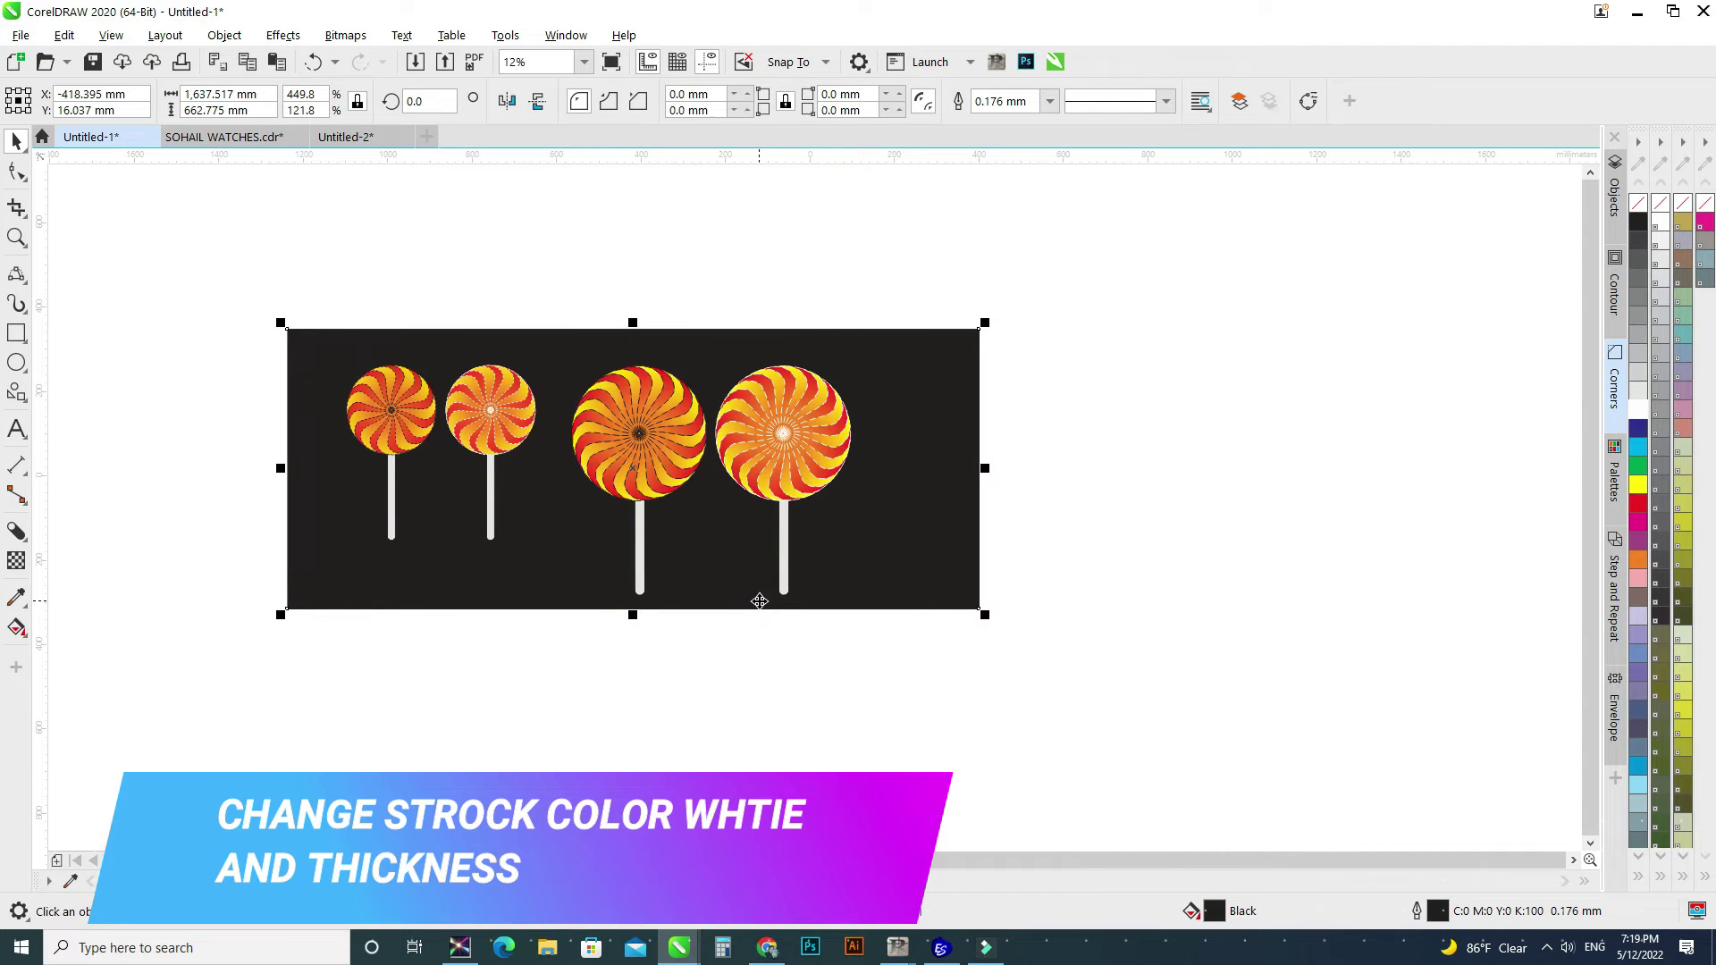
# Scale the two new lollipops down to swirls about 222 mm across and line them up beside the original pair
pyautogui.click(731, 672)
pyautogui.moveTo(559, 322); pyautogui.dragTo(885, 666)
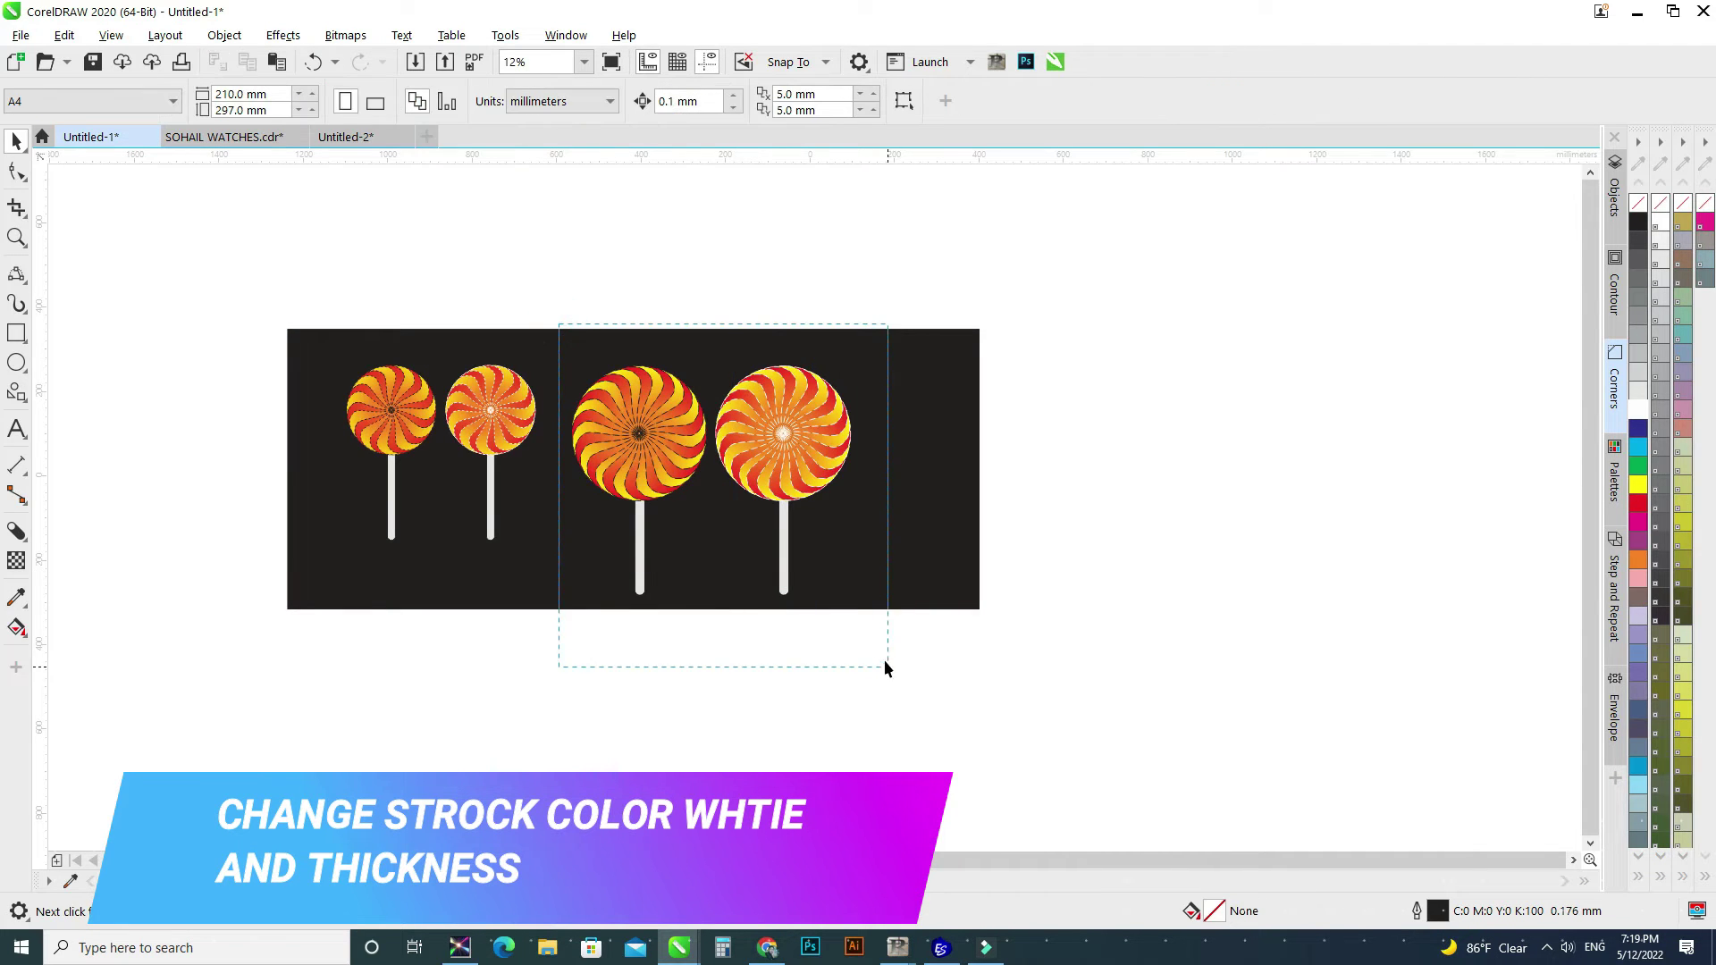
pyautogui.moveTo(850, 608); pyautogui.dragTo(785, 533)
pyautogui.moveTo(754, 474); pyautogui.dragTo(660, 438)
pyautogui.moveTo(696, 380); pyautogui.dragTo(726, 350)
pyautogui.scroll(2, 539, 411)
pyautogui.moveTo(569, 416); pyautogui.dragTo(609, 418)
# Set the outline width of both new swirls to 1.0 mm
pyautogui.click(767, 223)
pyautogui.moveTo(486, 161); pyautogui.dragTo(982, 546)
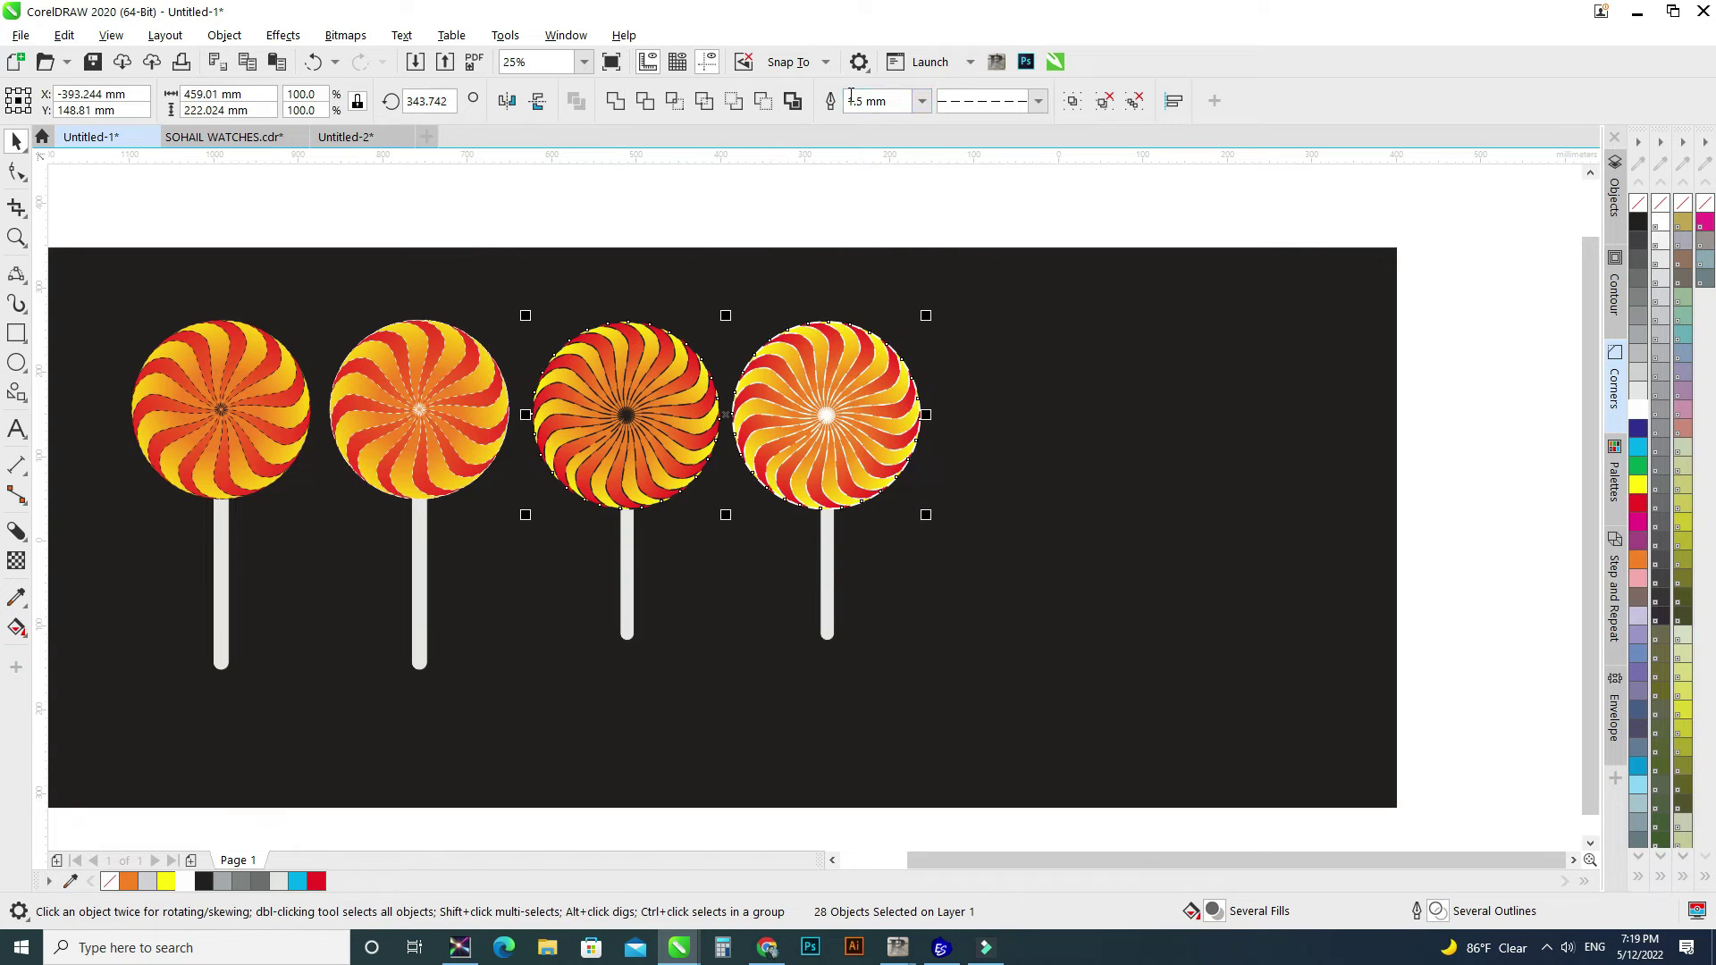
pyautogui.click(922, 108)
pyautogui.click(873, 234)
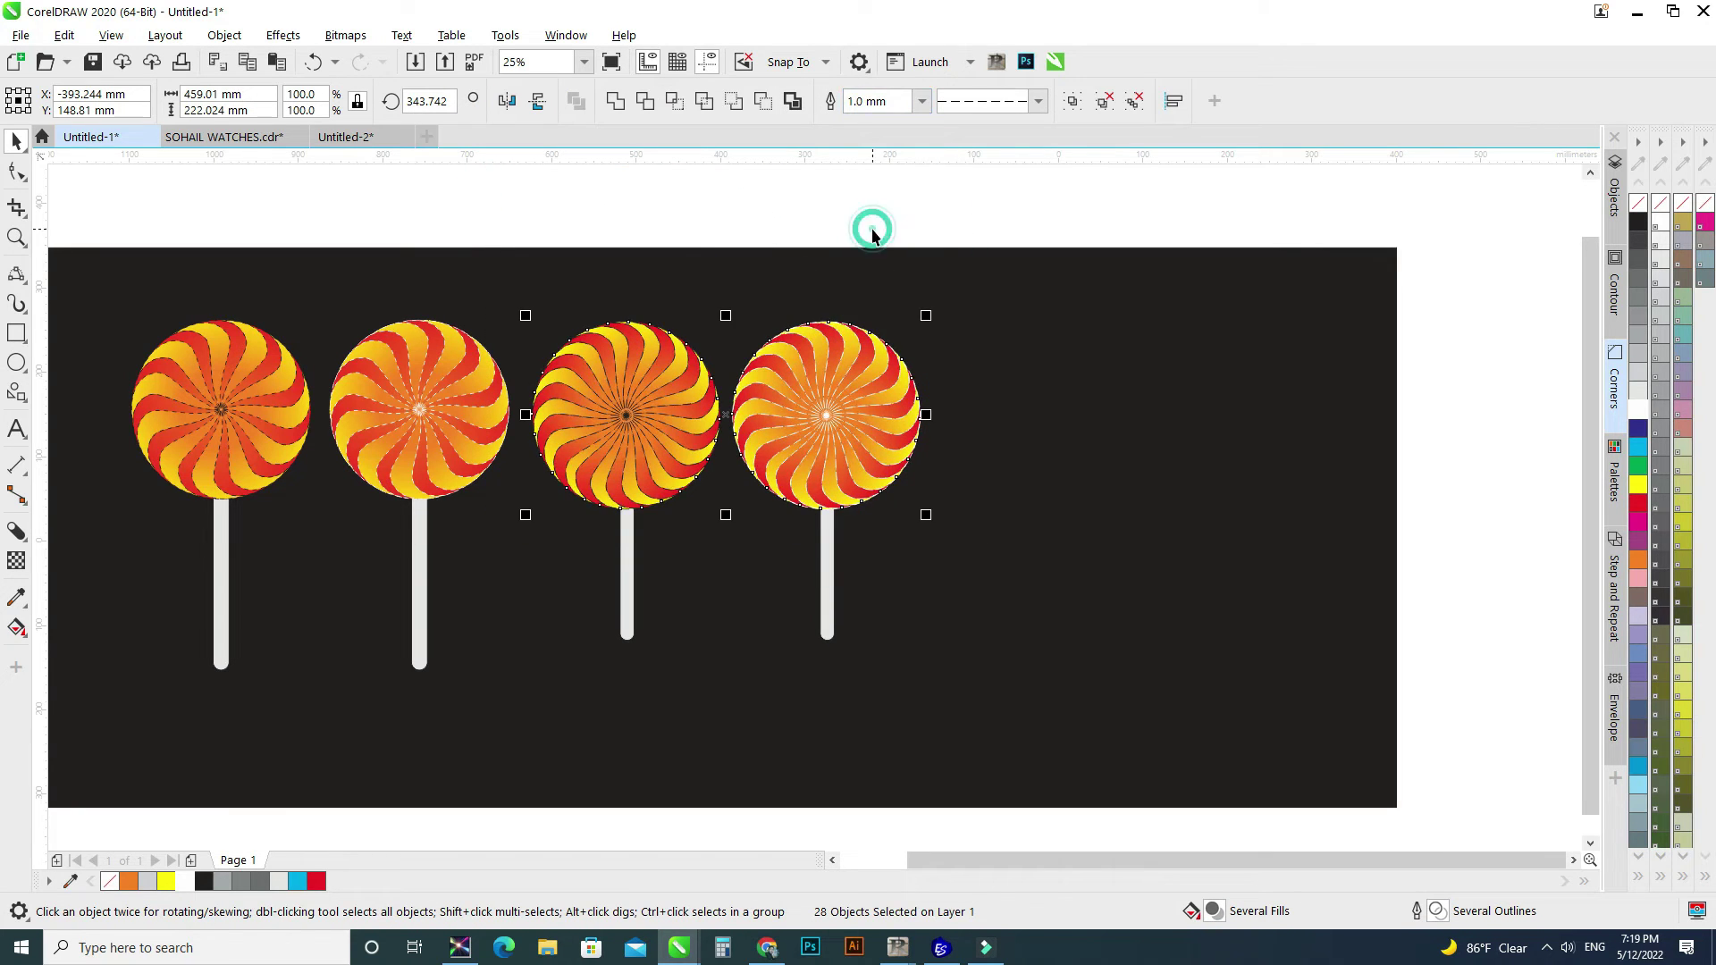
pyautogui.click(836, 209)
pyautogui.scroll(2, 626, 447)
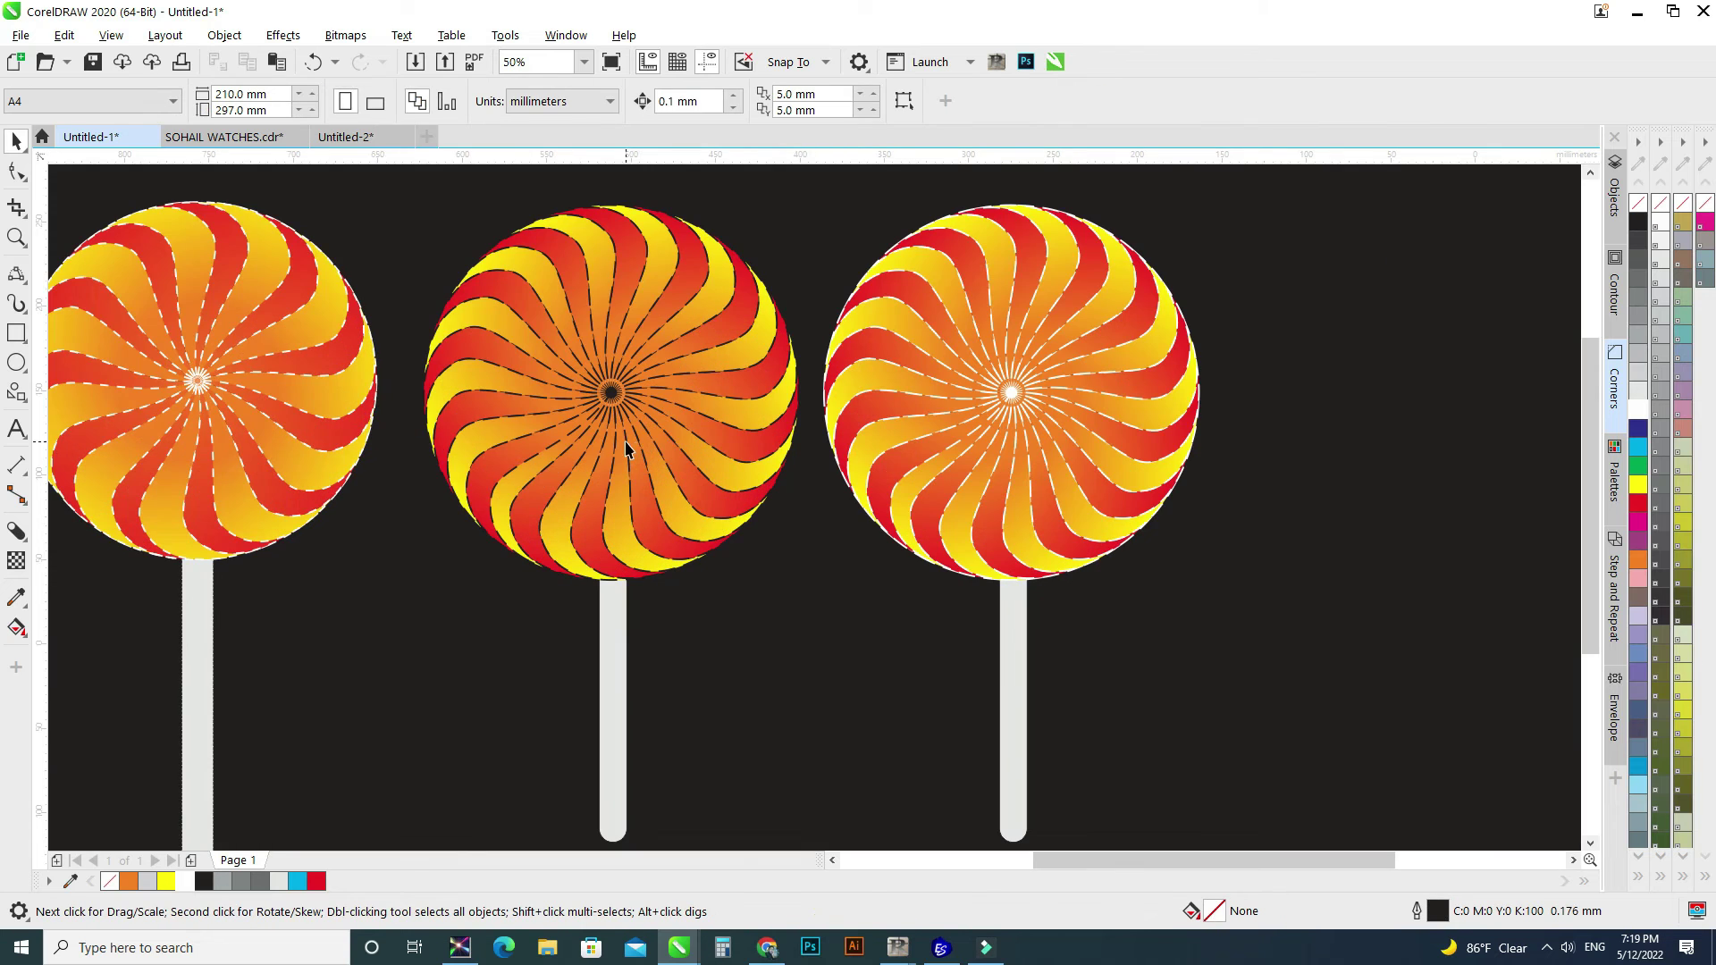
# Change the white dashed outlines of the rightmost swirl to green
pyautogui.scroll(-2, 779, 374)
pyautogui.moveTo(768, 198); pyautogui.dragTo(1042, 497)
pyautogui.scroll(2, 941, 419)
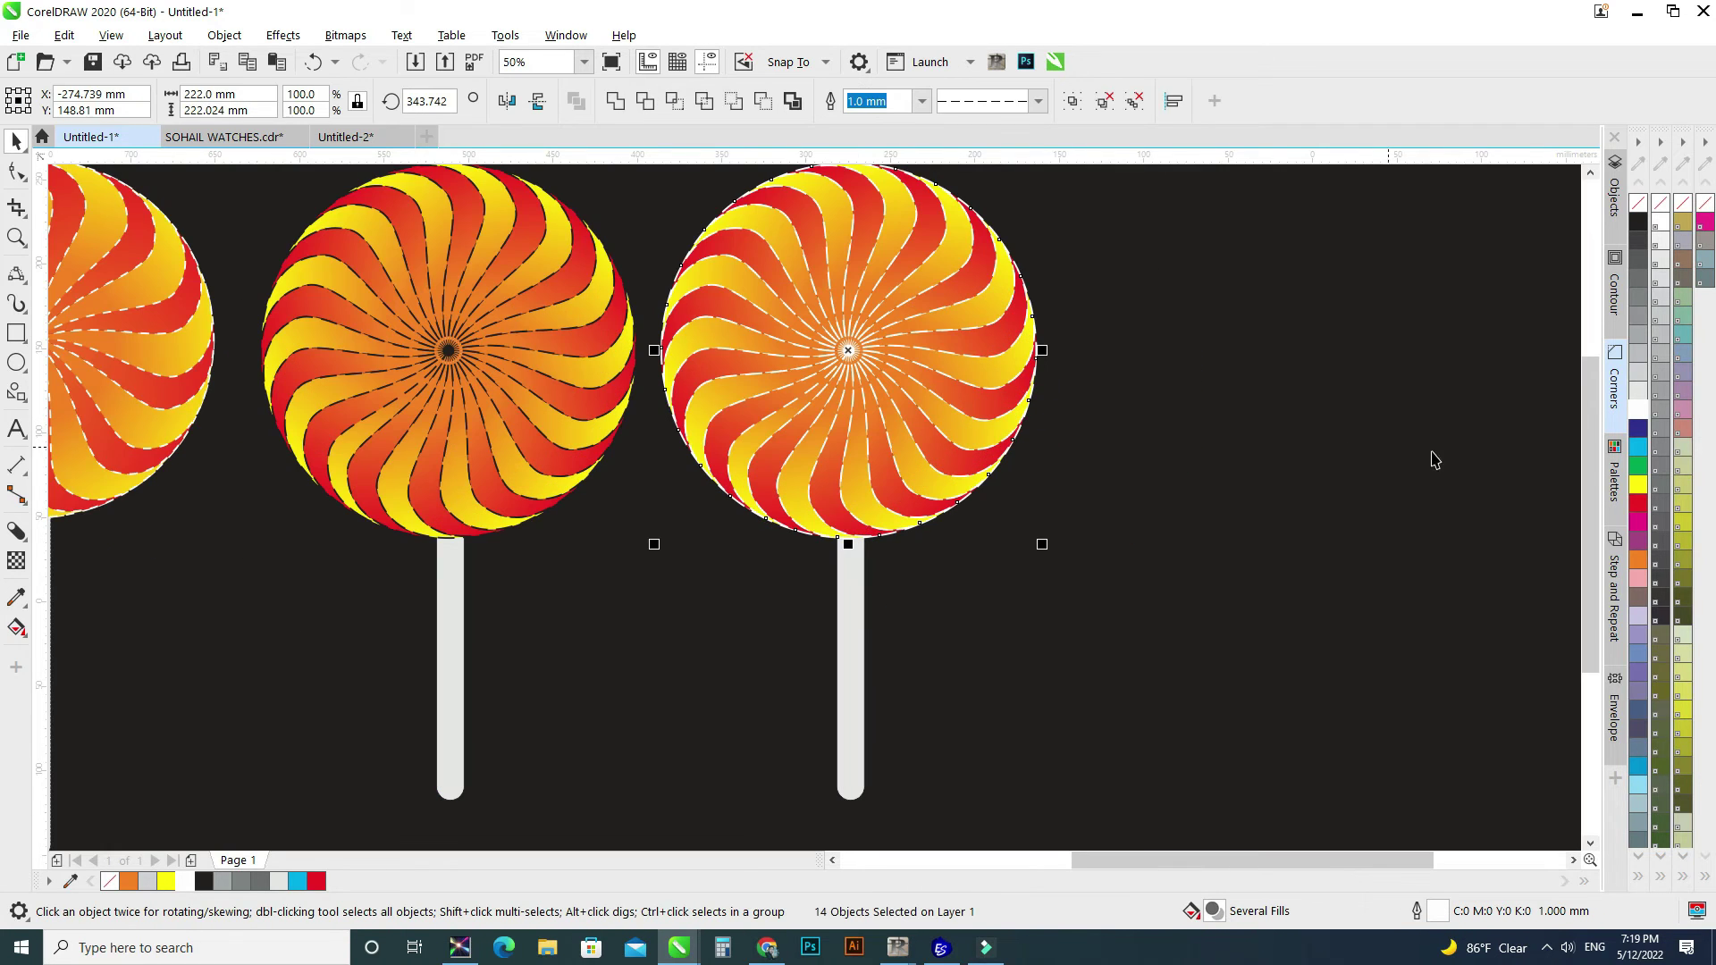
pyautogui.rightClick(1637, 467)
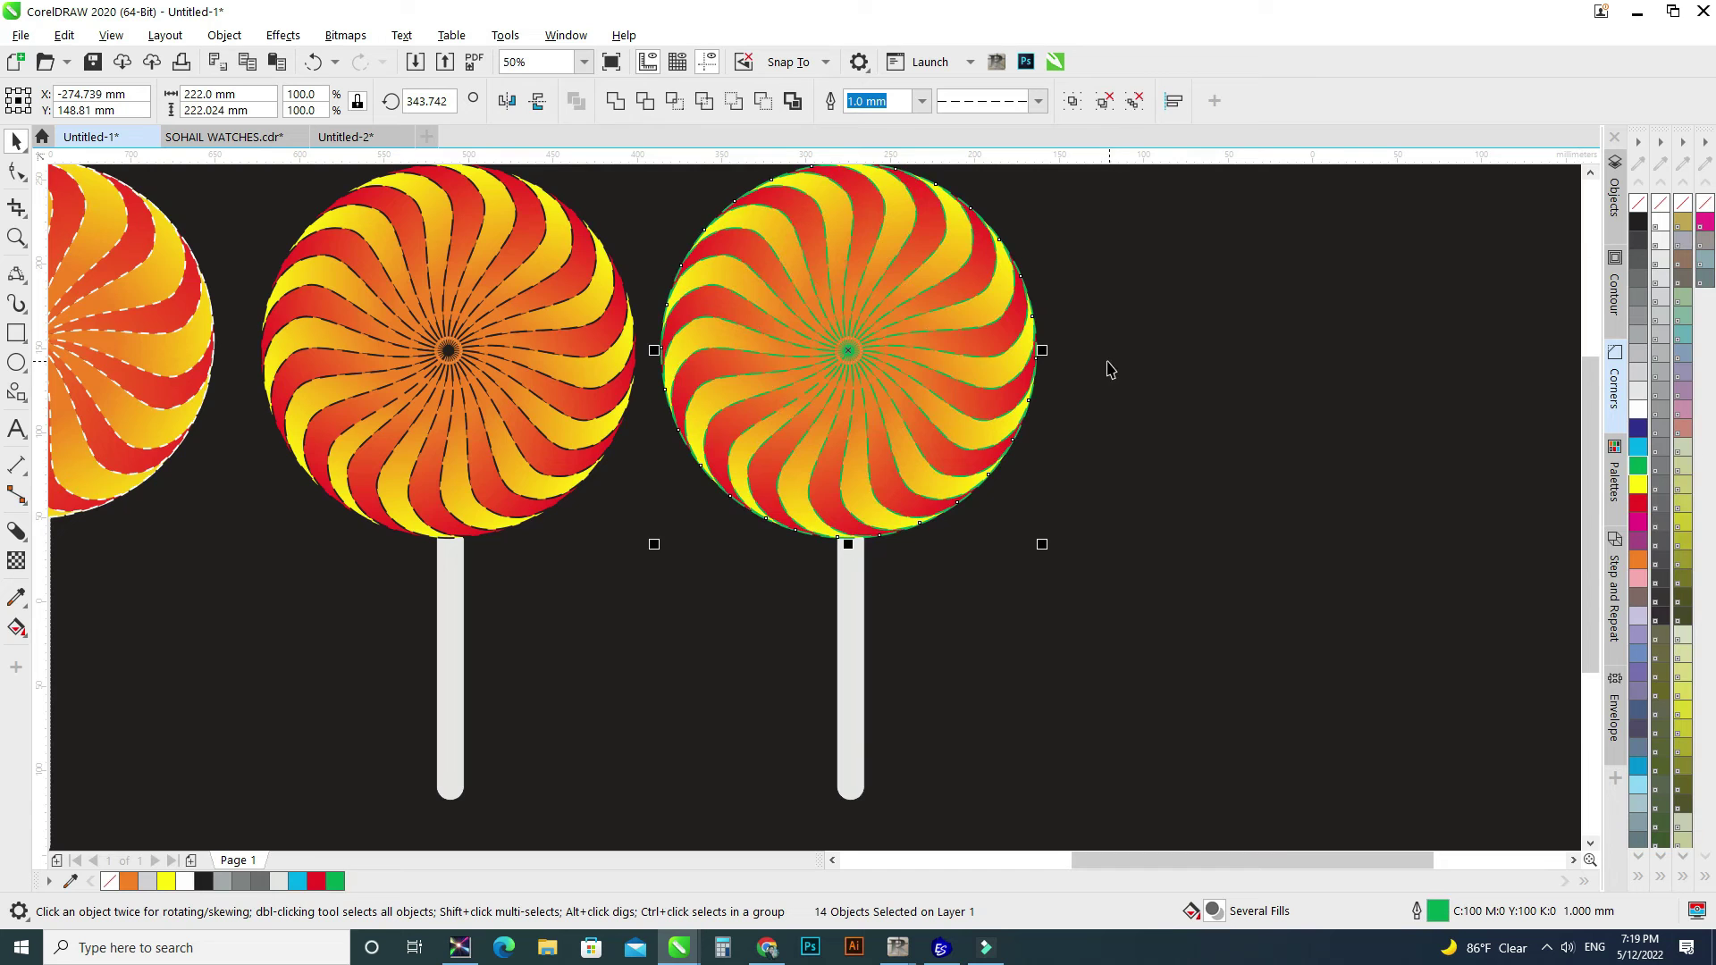
# Change the black outlines of the third swirl from the left to green and set their width to 2.5 mm
pyautogui.scroll(-2, 714, 375)
pyautogui.moveTo(479, 199); pyautogui.dragTo(735, 526)
pyautogui.scroll(2, 611, 391)
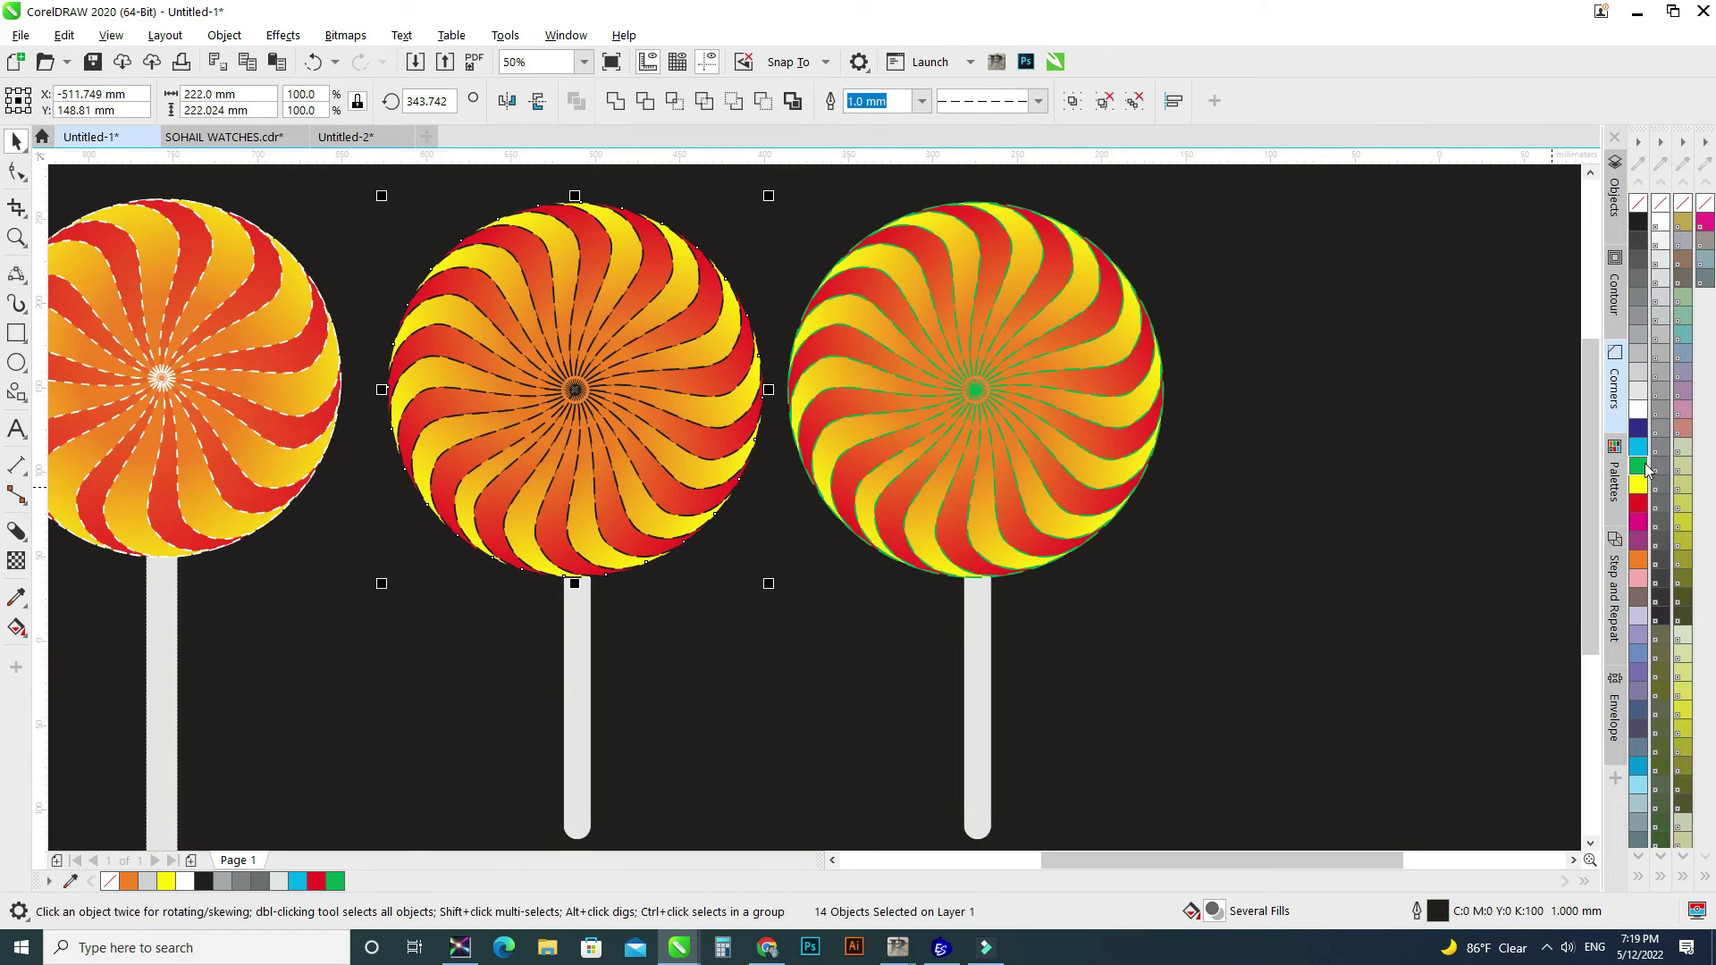
pyautogui.rightClick(1645, 468)
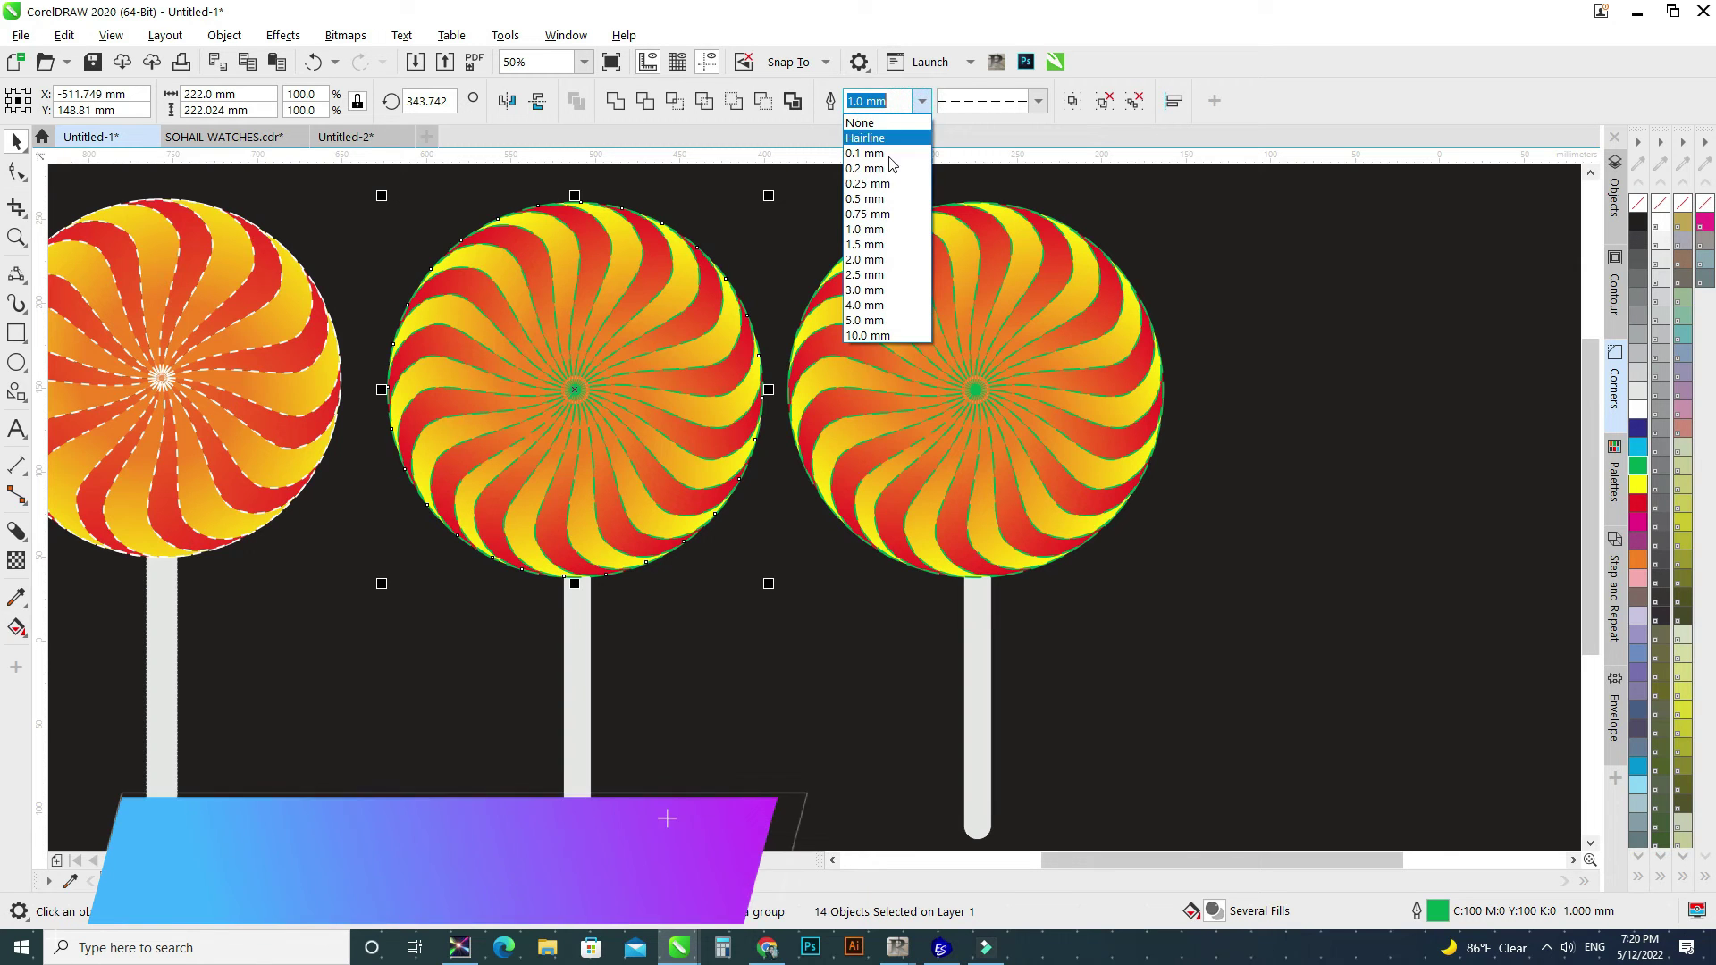
pyautogui.click(865, 274)
pyautogui.scroll(-1, 700, 425)
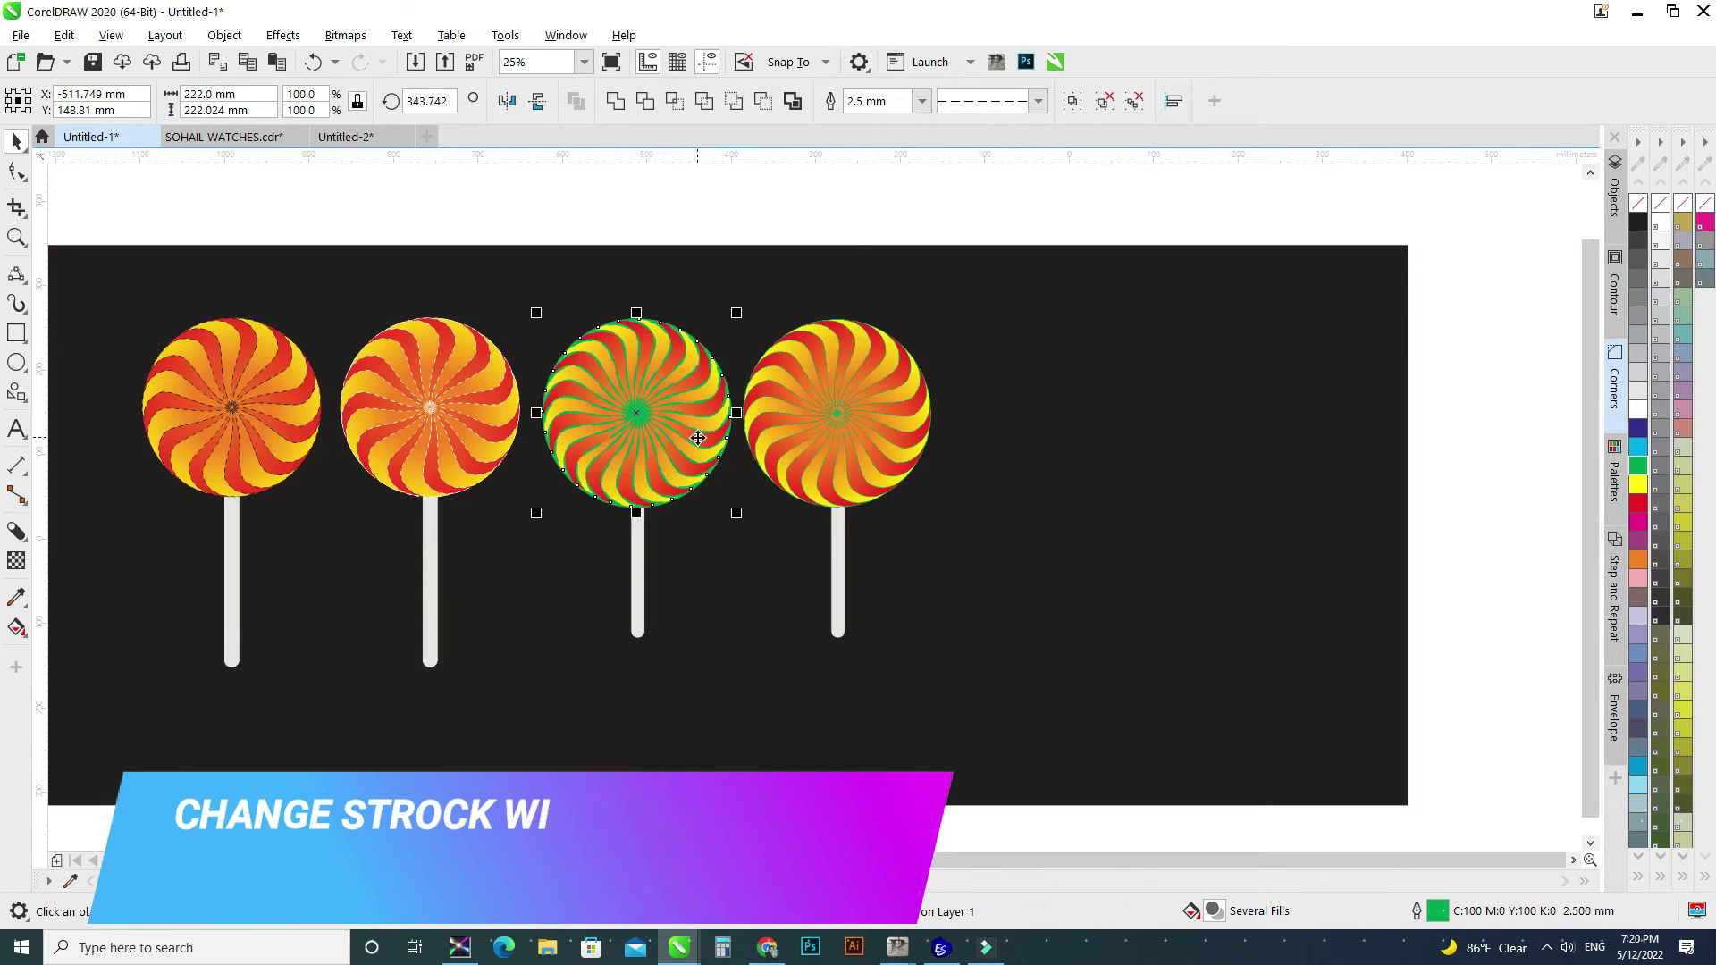
pyautogui.scroll(1, 648, 331)
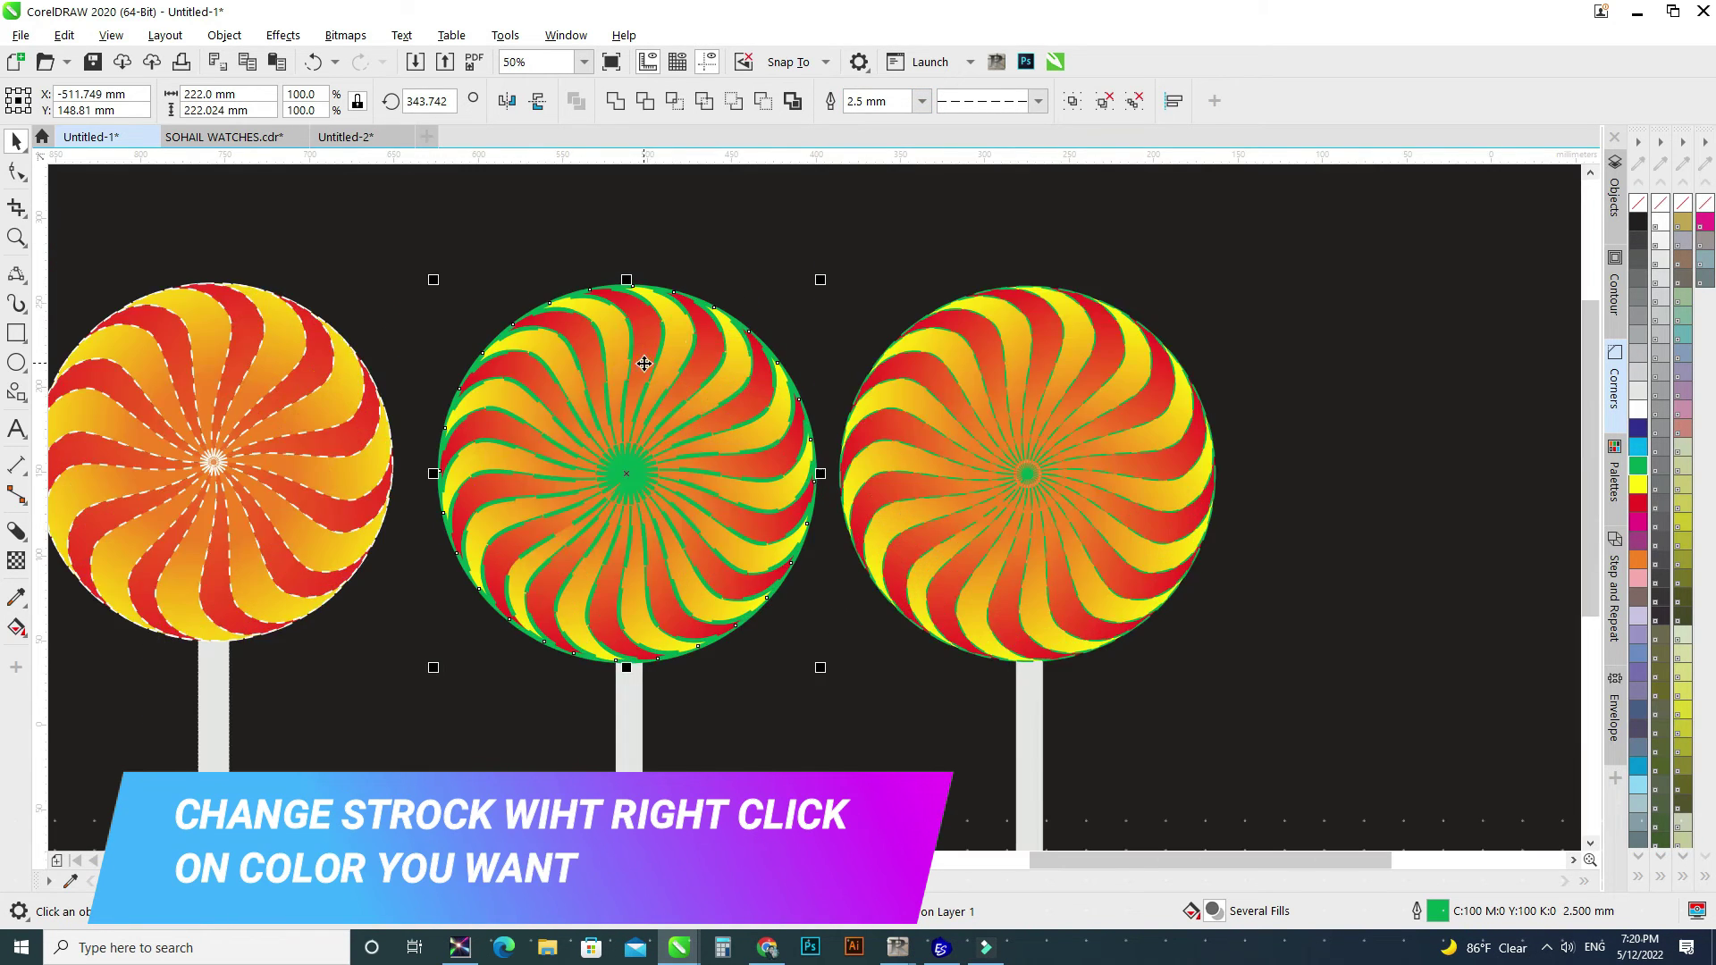
# Switch the third swirl's outlines to a widely spaced dash-dot line style
pyautogui.click(1038, 102)
pyautogui.scroll(-3, 1102, 215)
pyautogui.scroll(-1, 1113, 257)
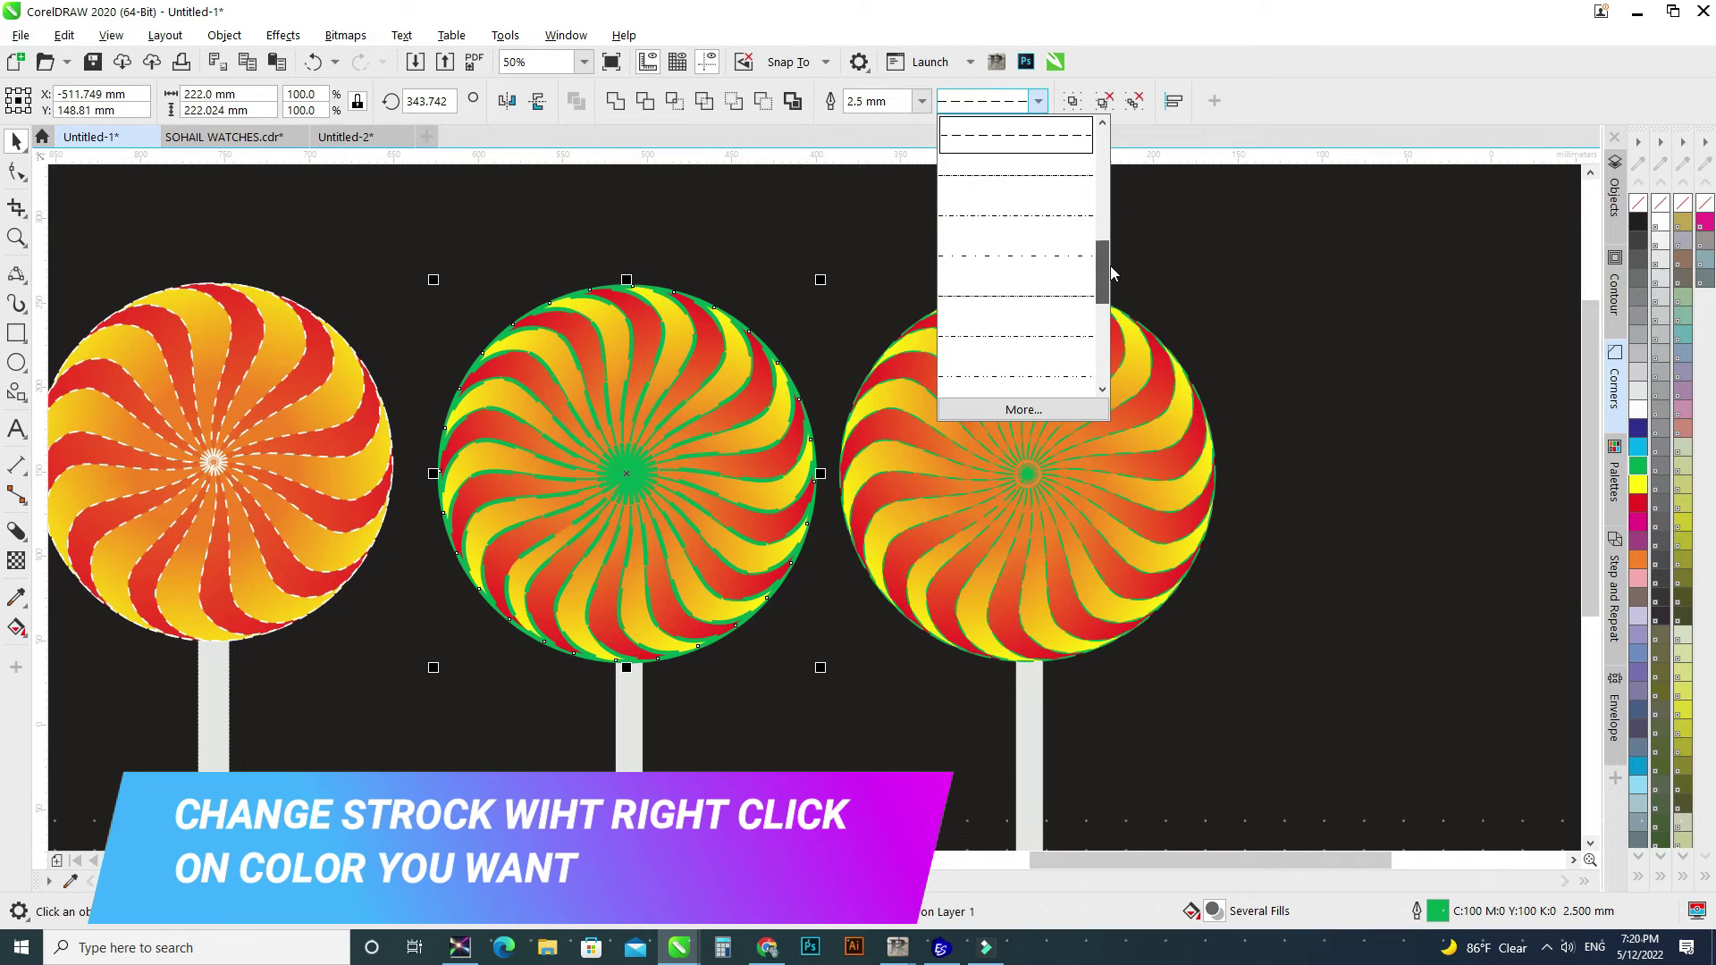
pyautogui.click(1010, 261)
pyautogui.scroll(1, 657, 478)
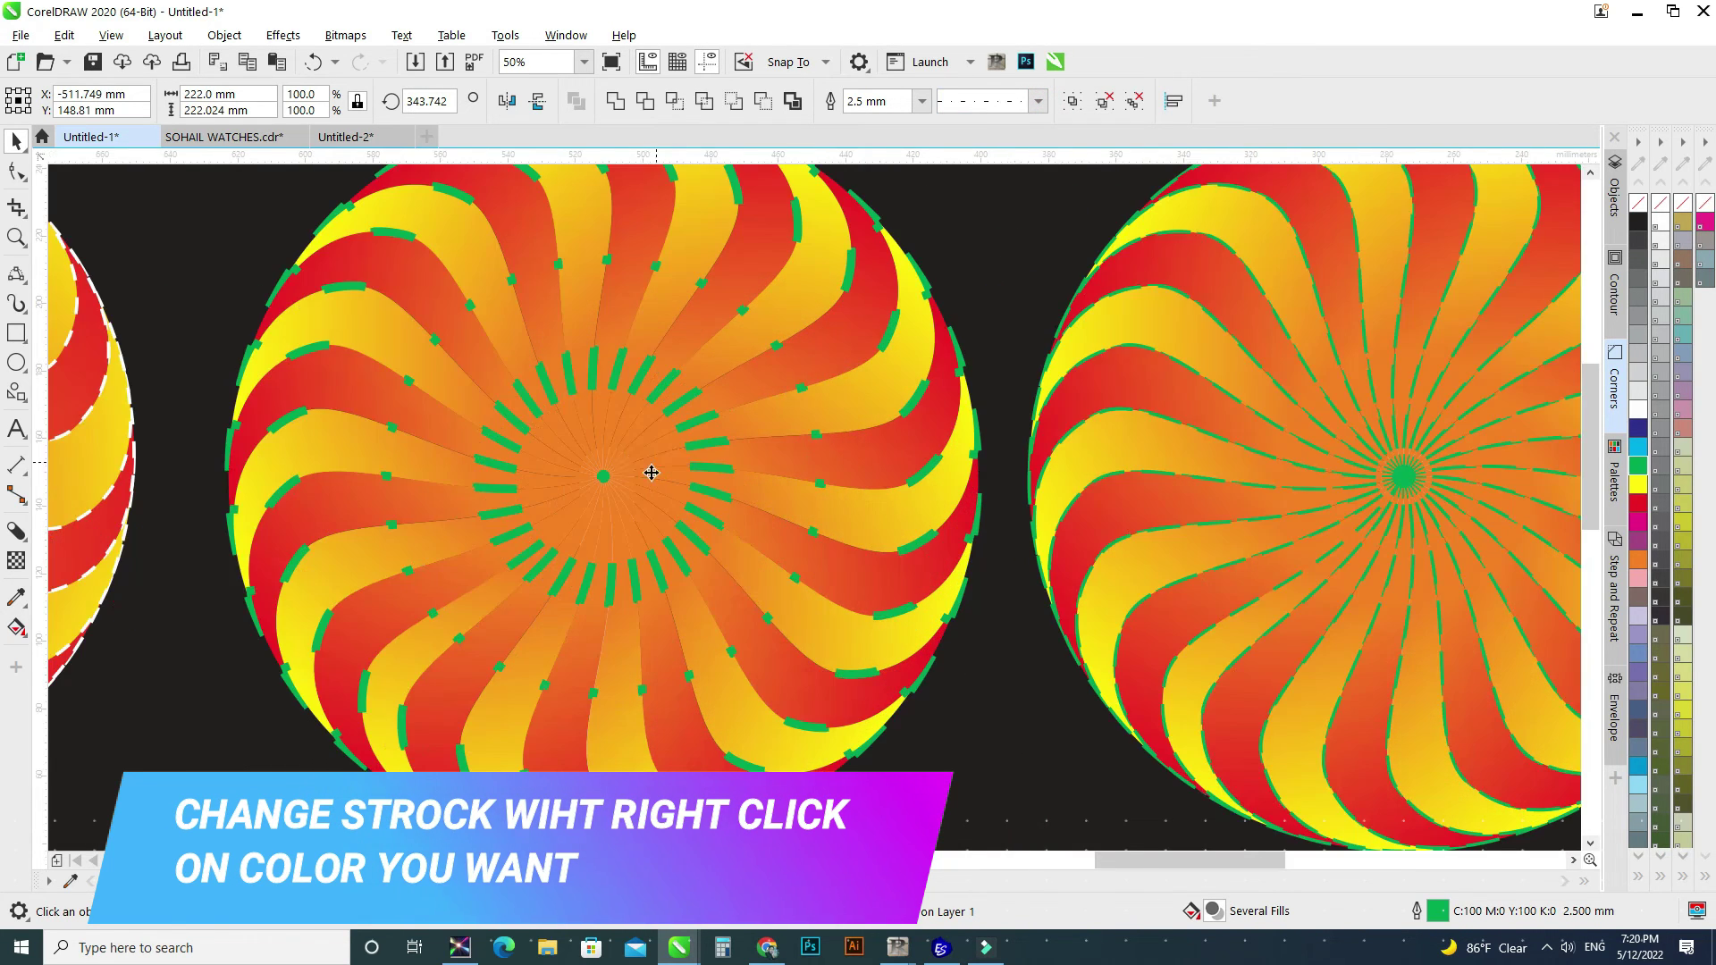
pyautogui.scroll(-2, 759, 445)
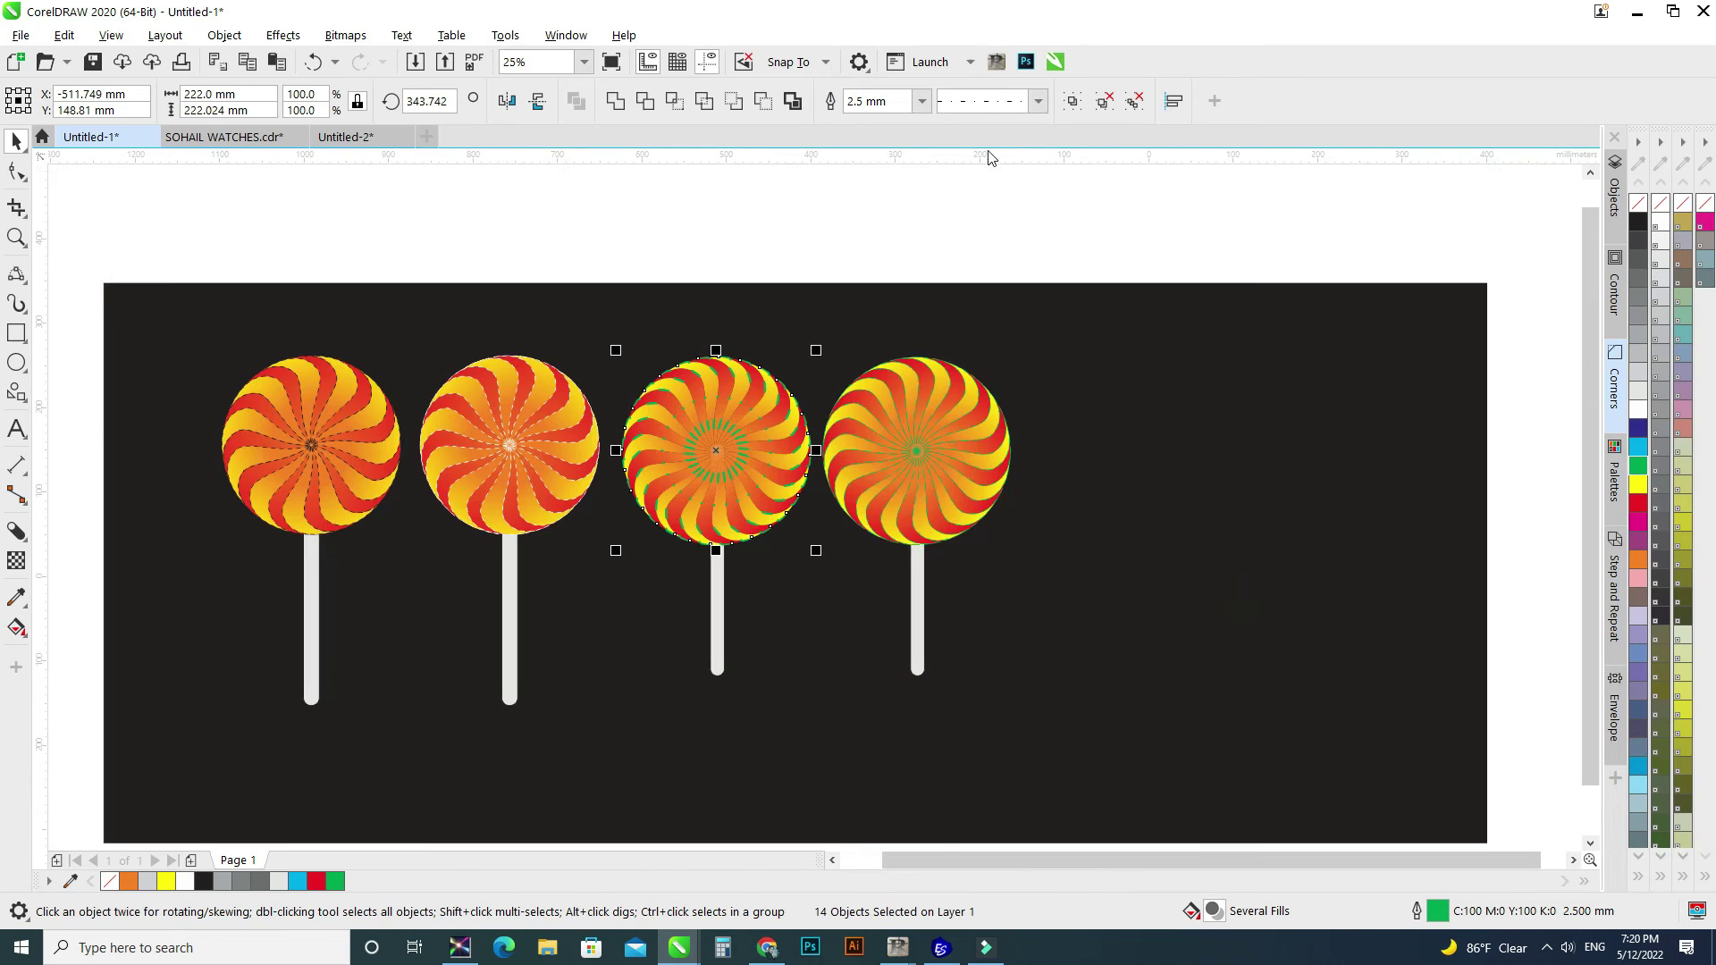
# Recolour the third swirl's dash-dot outlines pink (M40 Y20)
pyautogui.click(921, 101)
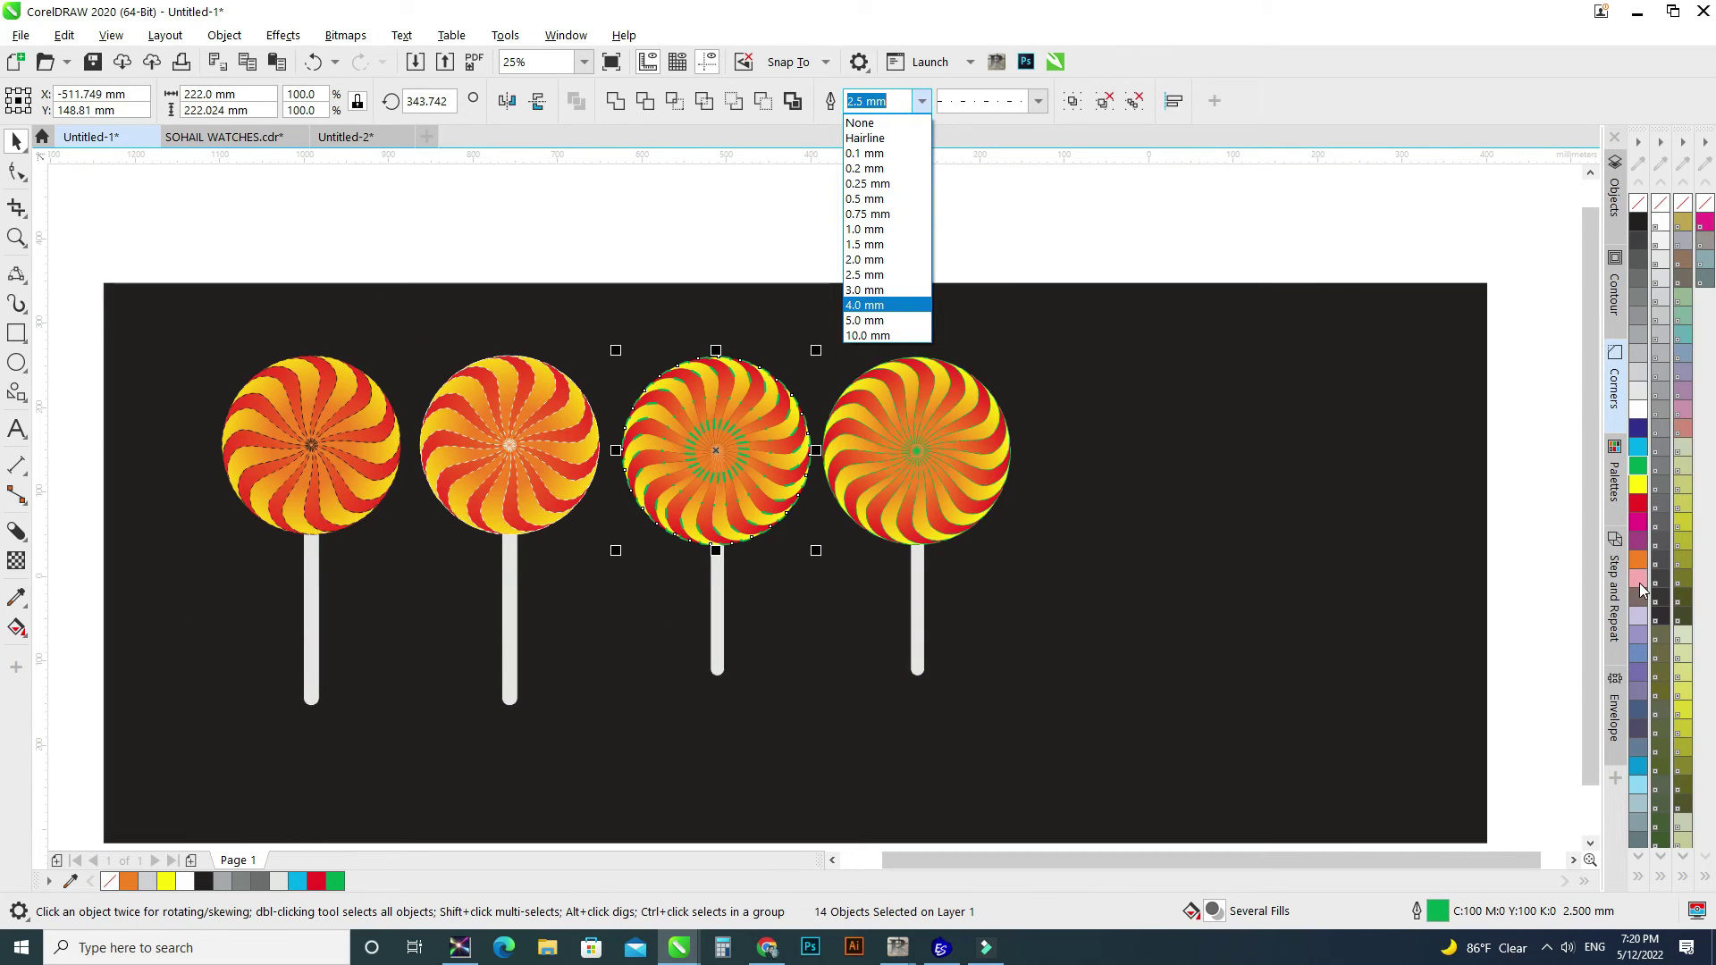
pyautogui.moveTo(593, 230); pyautogui.dragTo(831, 593)
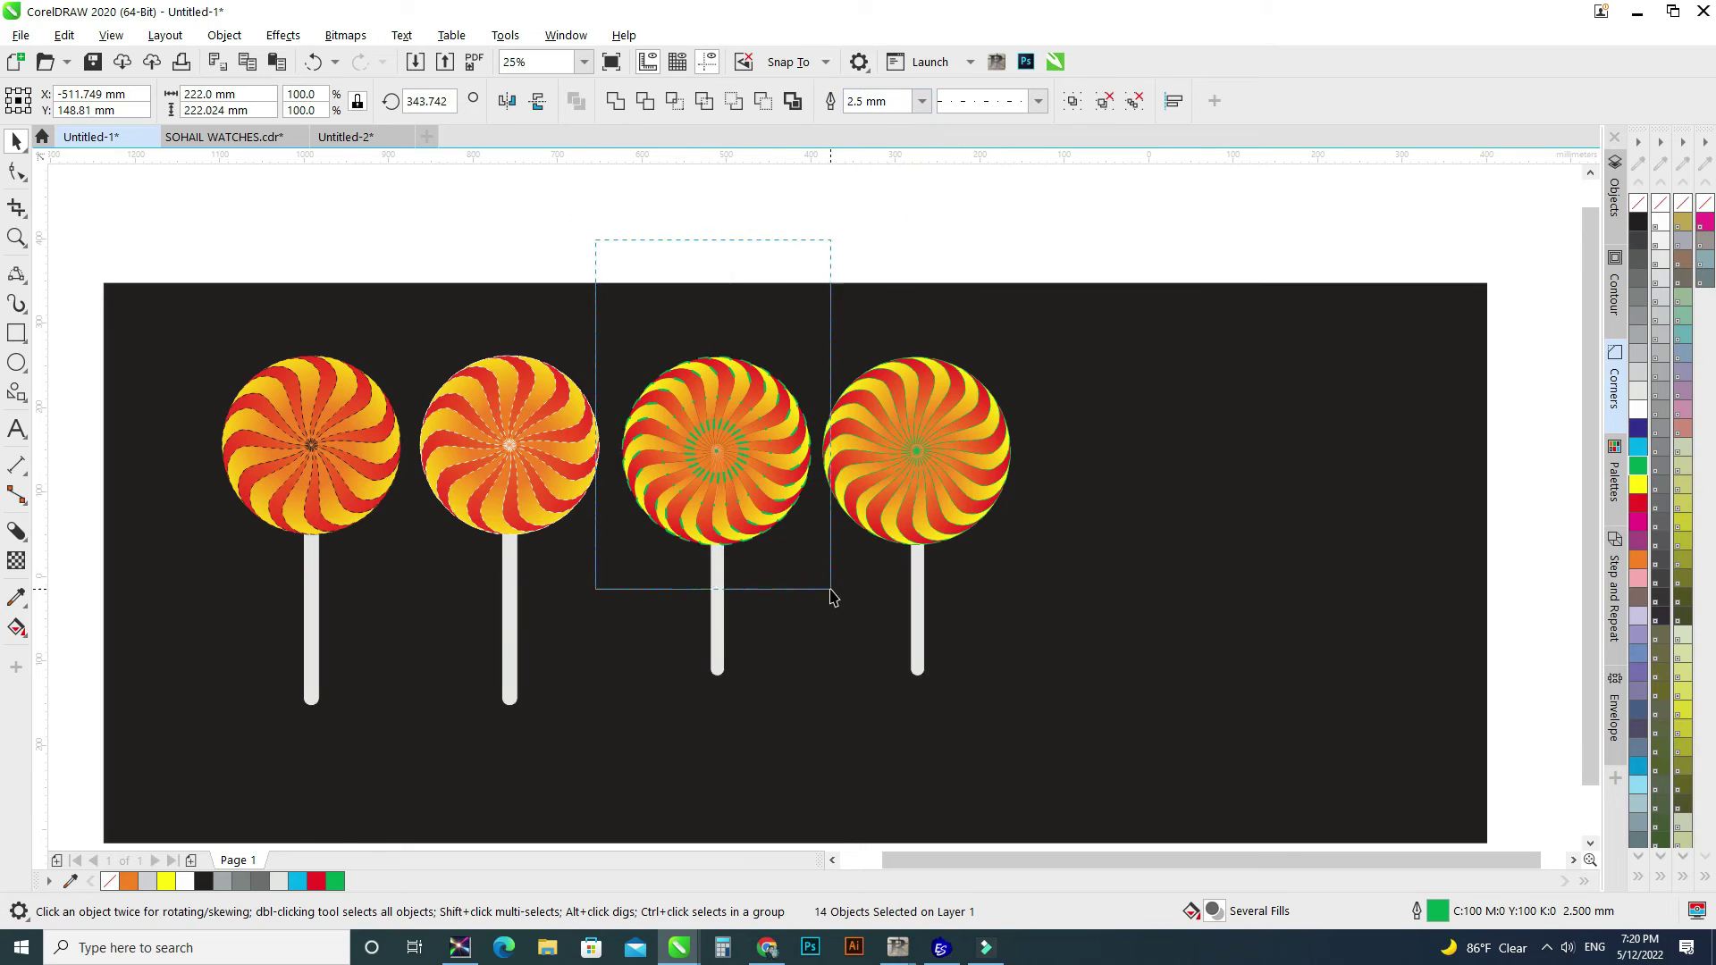
pyautogui.rightClick(1639, 580)
# Set the width of the third swirl's pink dash-dot outlines to 1.5 mm
pyautogui.scroll(1, 735, 464)
pyautogui.click(911, 108)
pyautogui.click(922, 102)
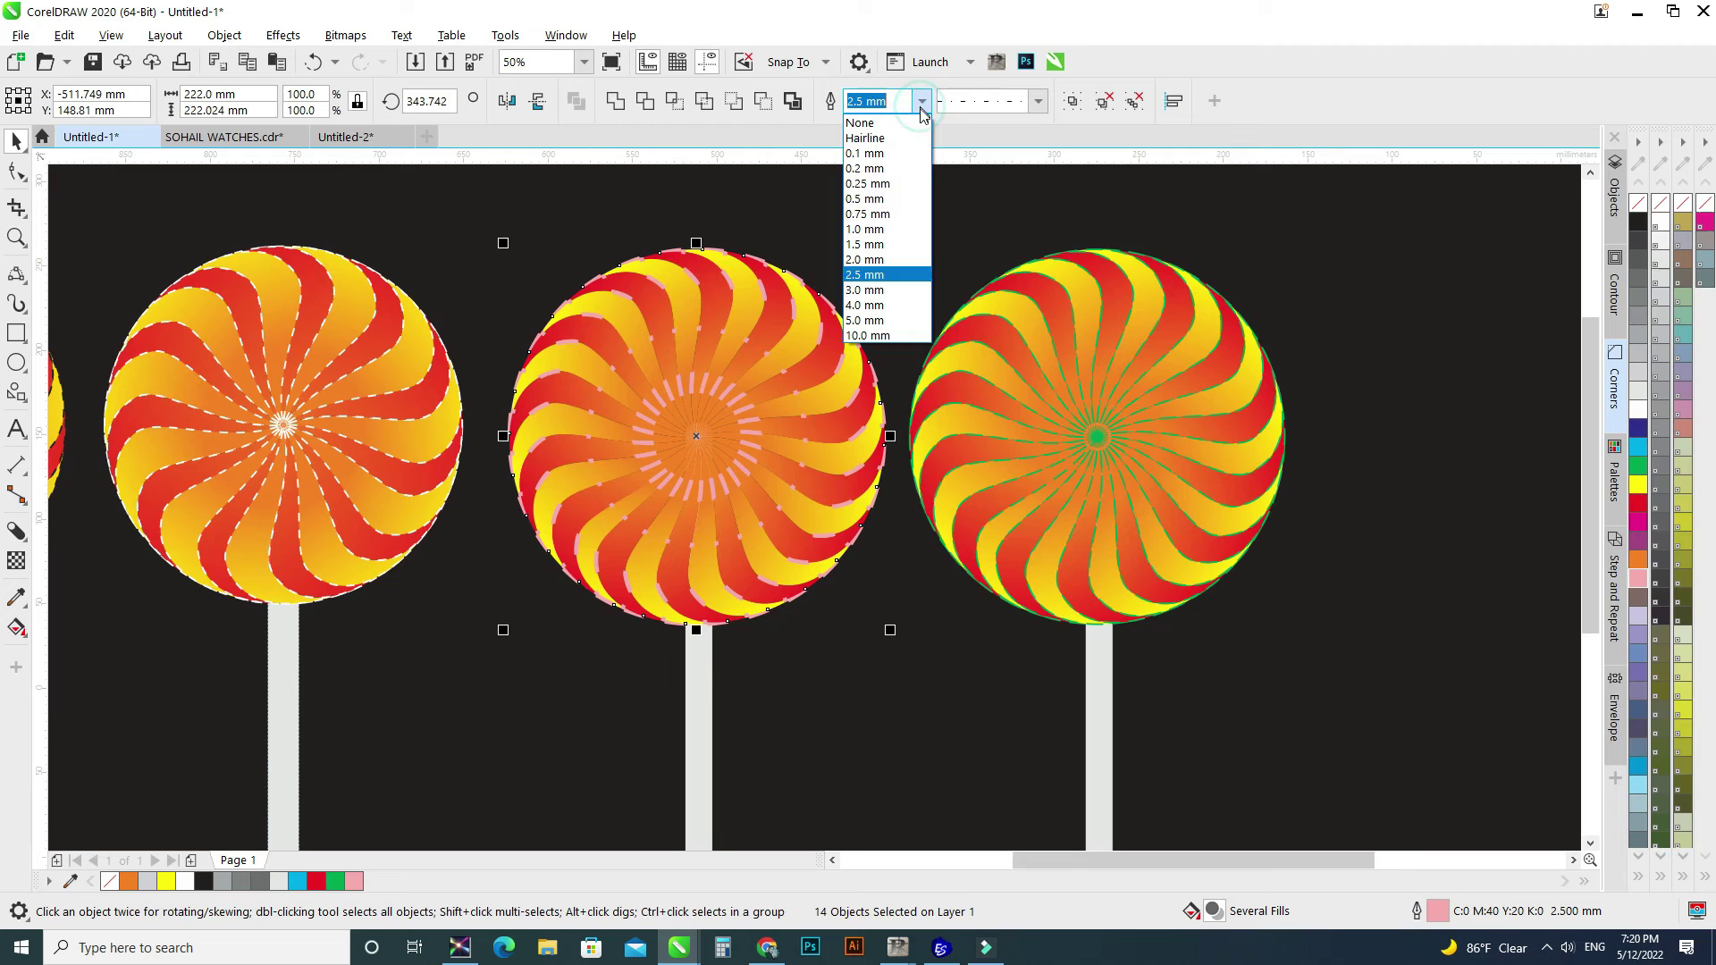
pyautogui.click(855, 236)
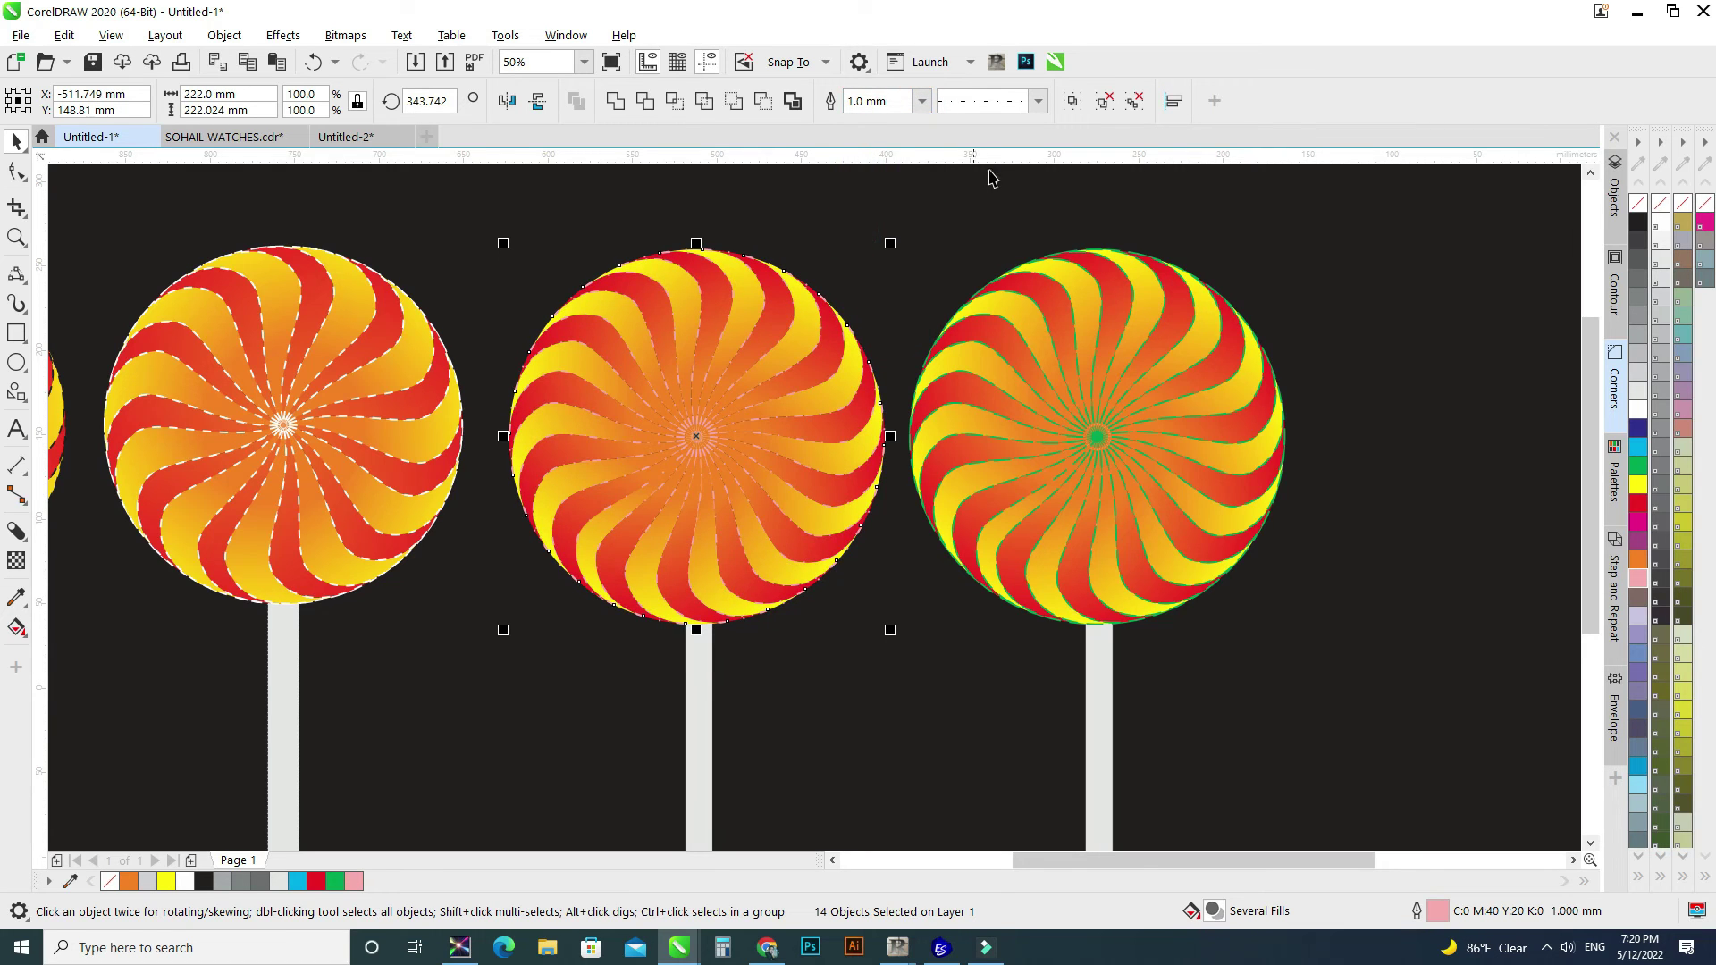
pyautogui.click(921, 101)
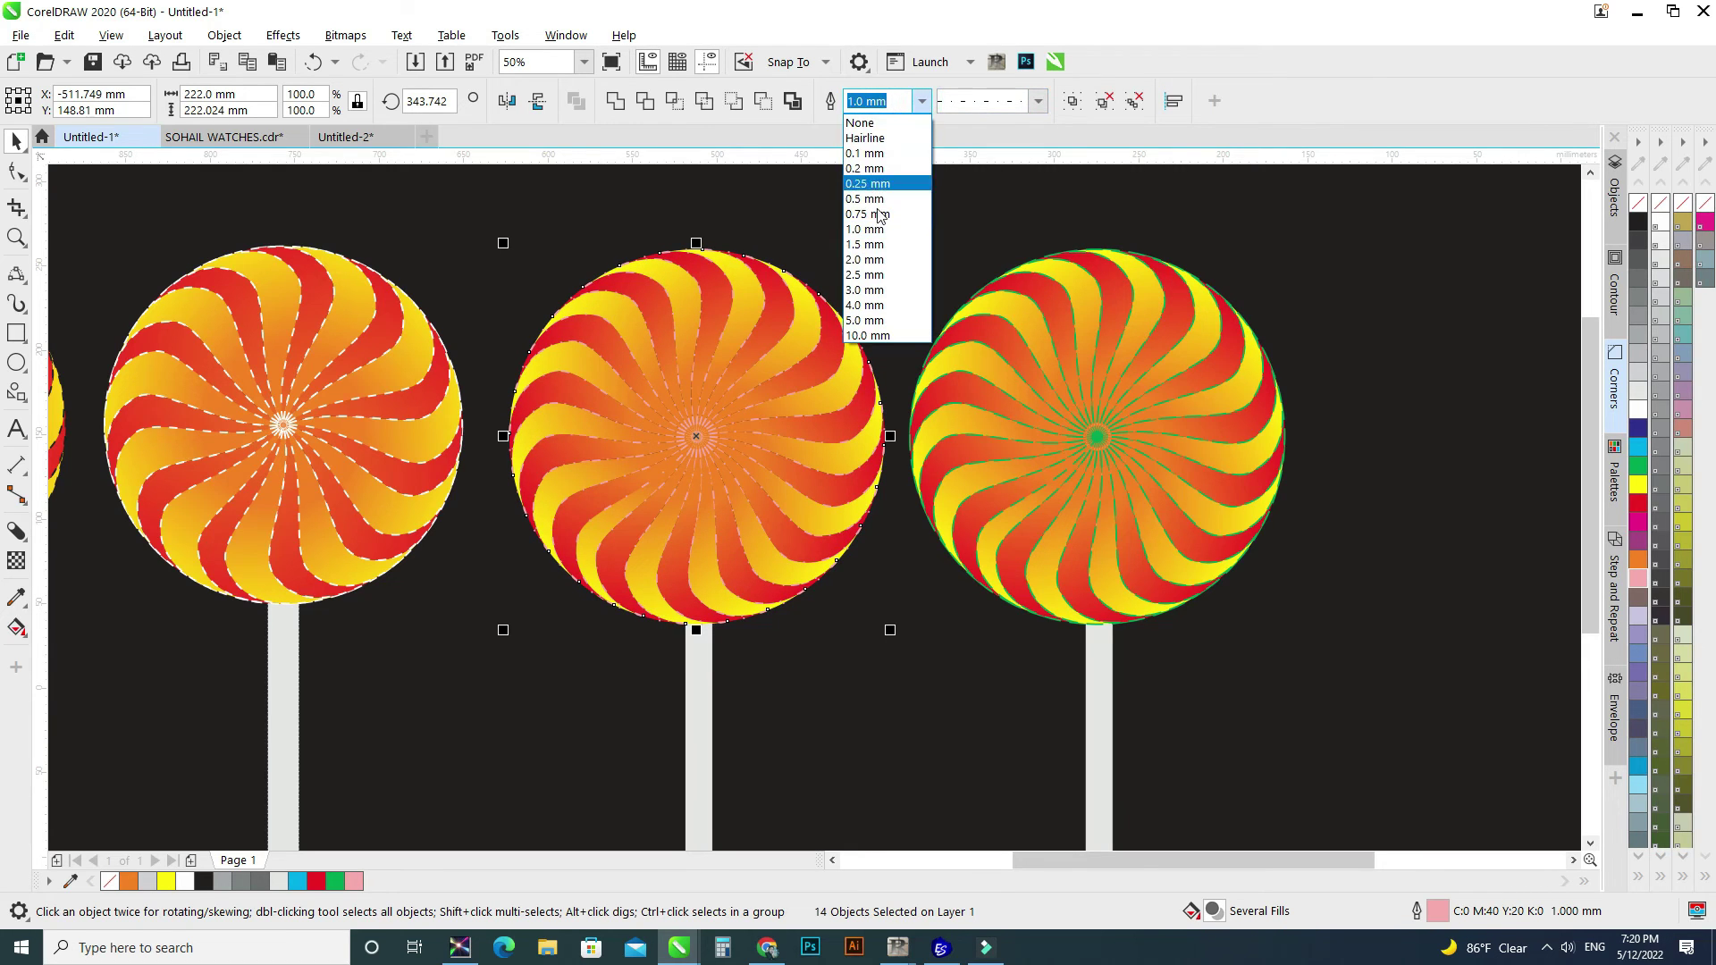
pyautogui.click(861, 244)
# Try a tightly spaced dash-dot line style on the third swirl's pink outlines
pyautogui.click(1037, 101)
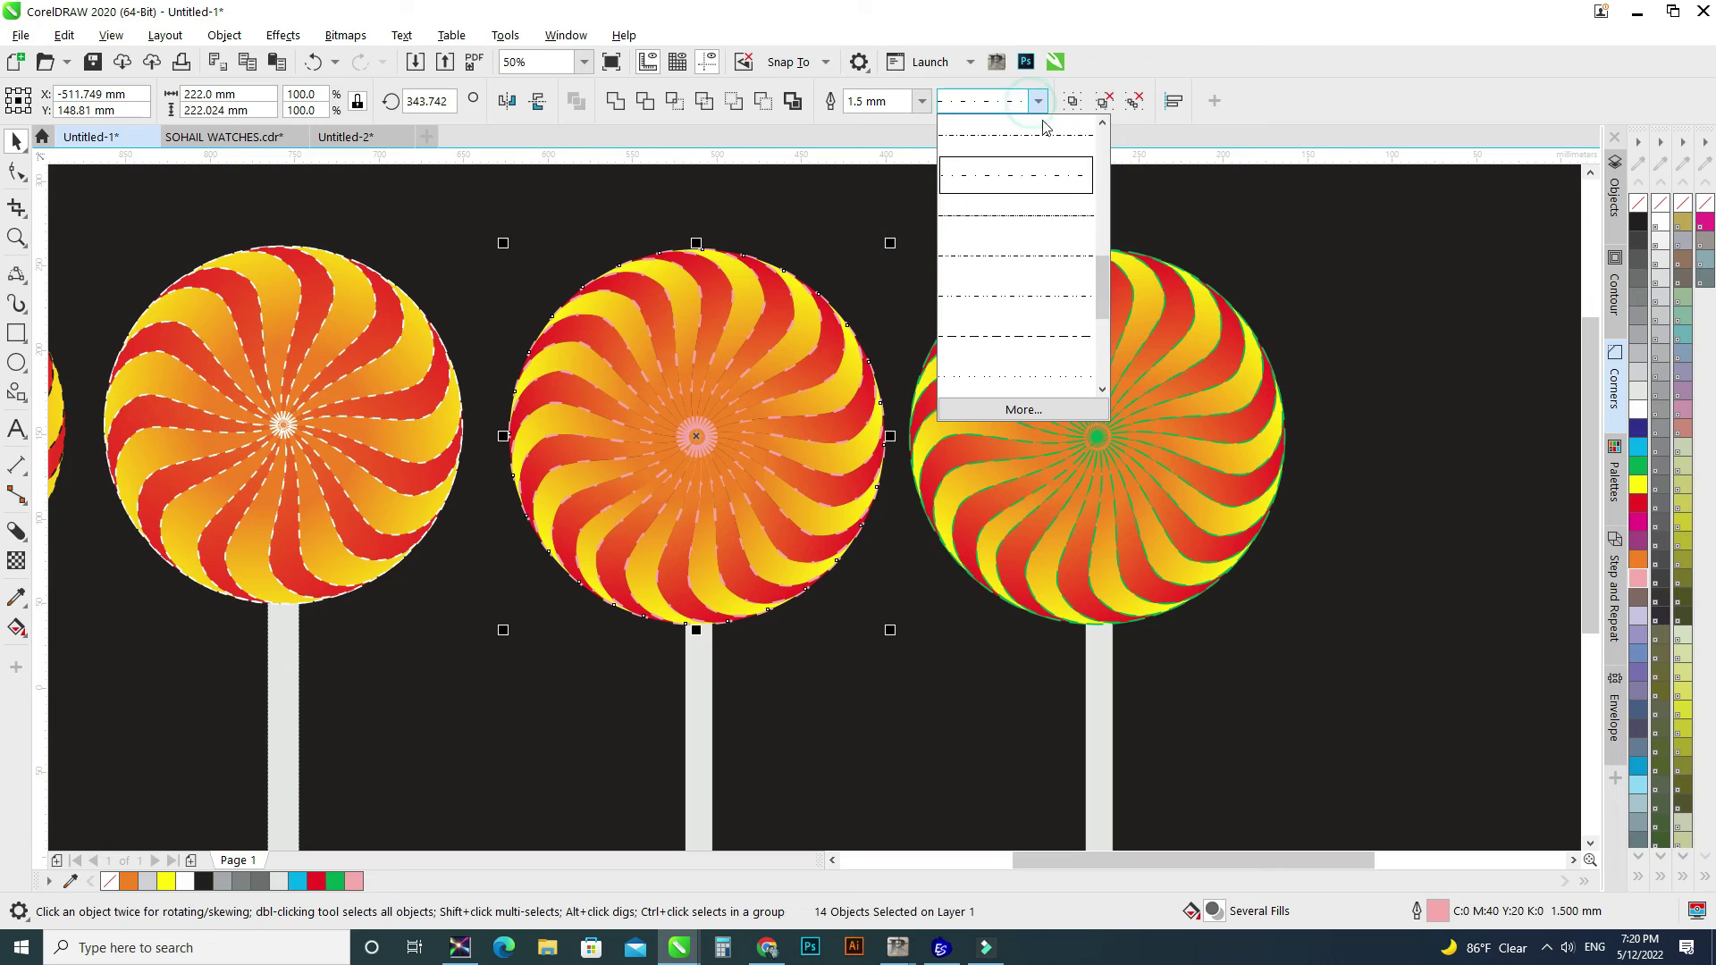
pyautogui.moveTo(1110, 295); pyautogui.dragTo(1111, 246)
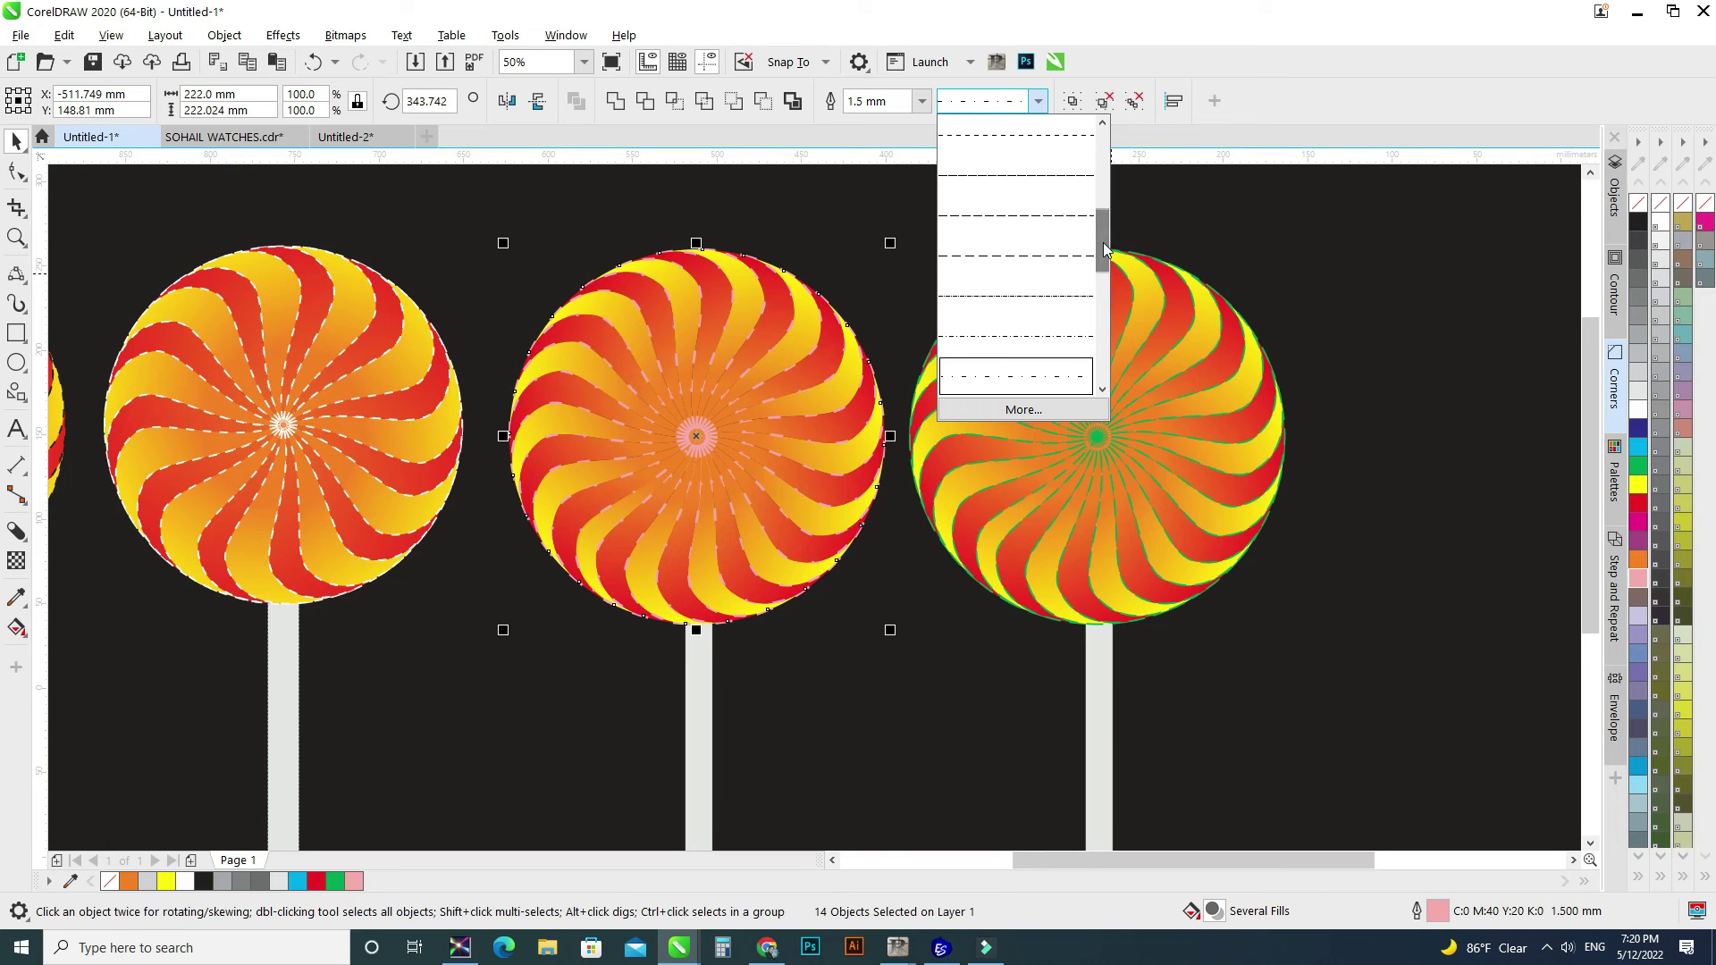
pyautogui.click(1019, 296)
pyautogui.scroll(3, 715, 371)
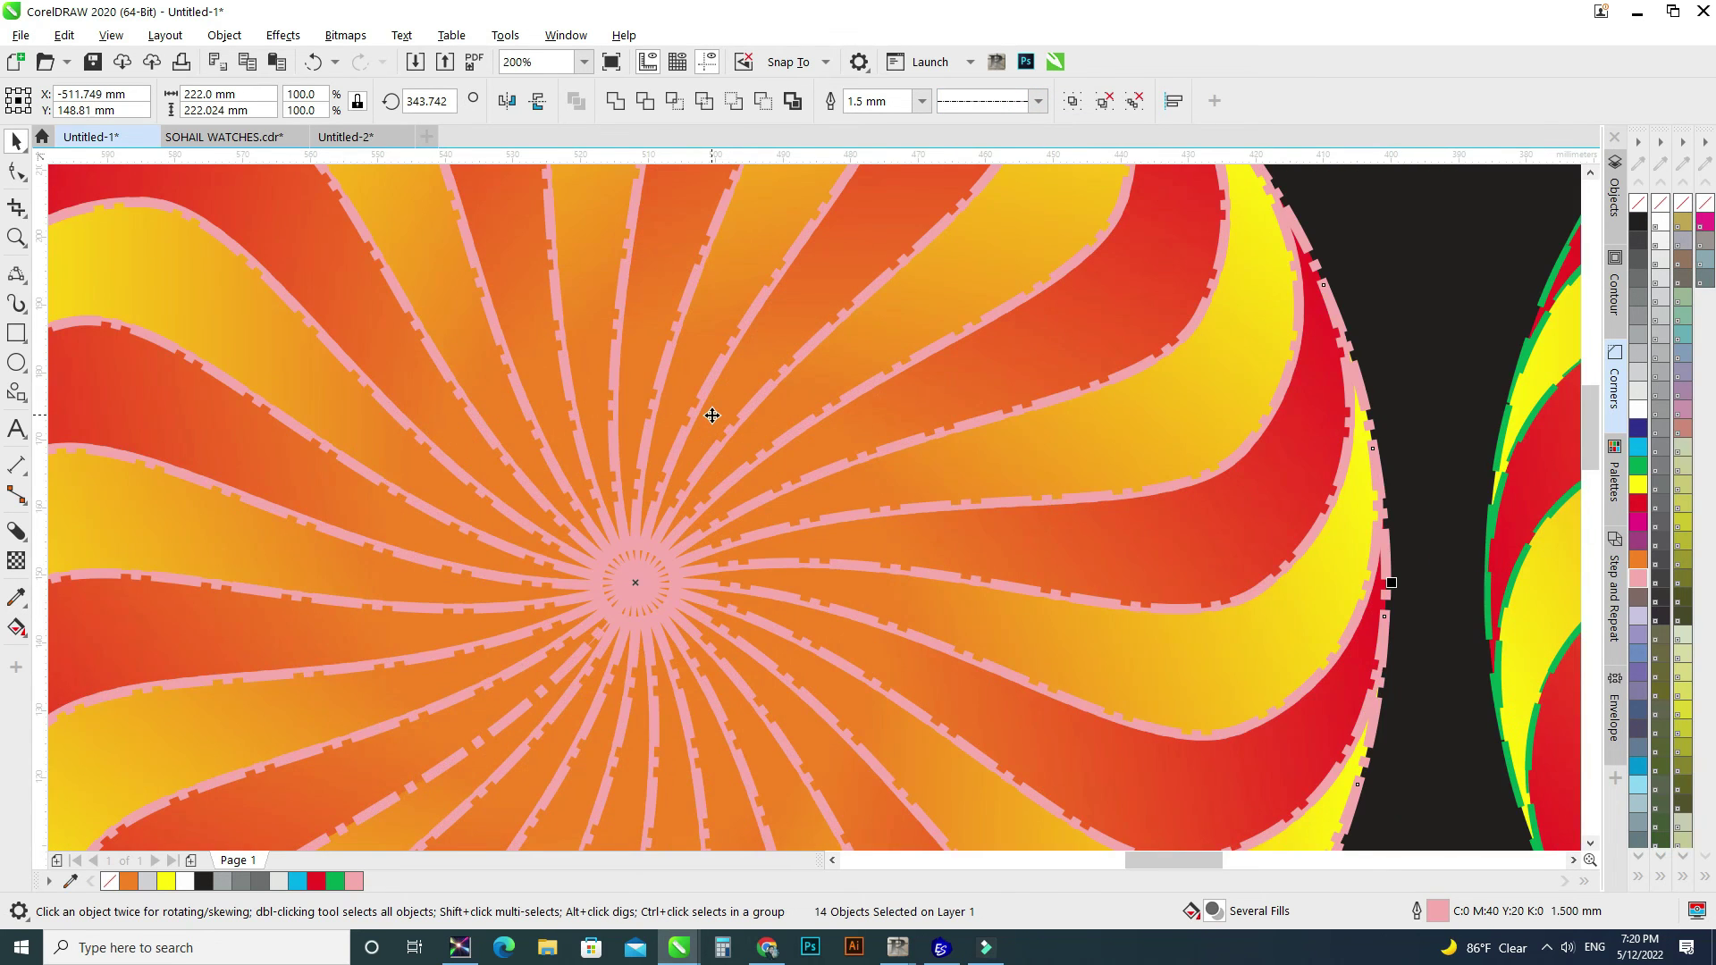
pyautogui.scroll(-2, 712, 415)
# Switch the third swirl's pink outlines to a plain dashed line style with long dashes and wider gaps, and deselect it
pyautogui.click(1037, 101)
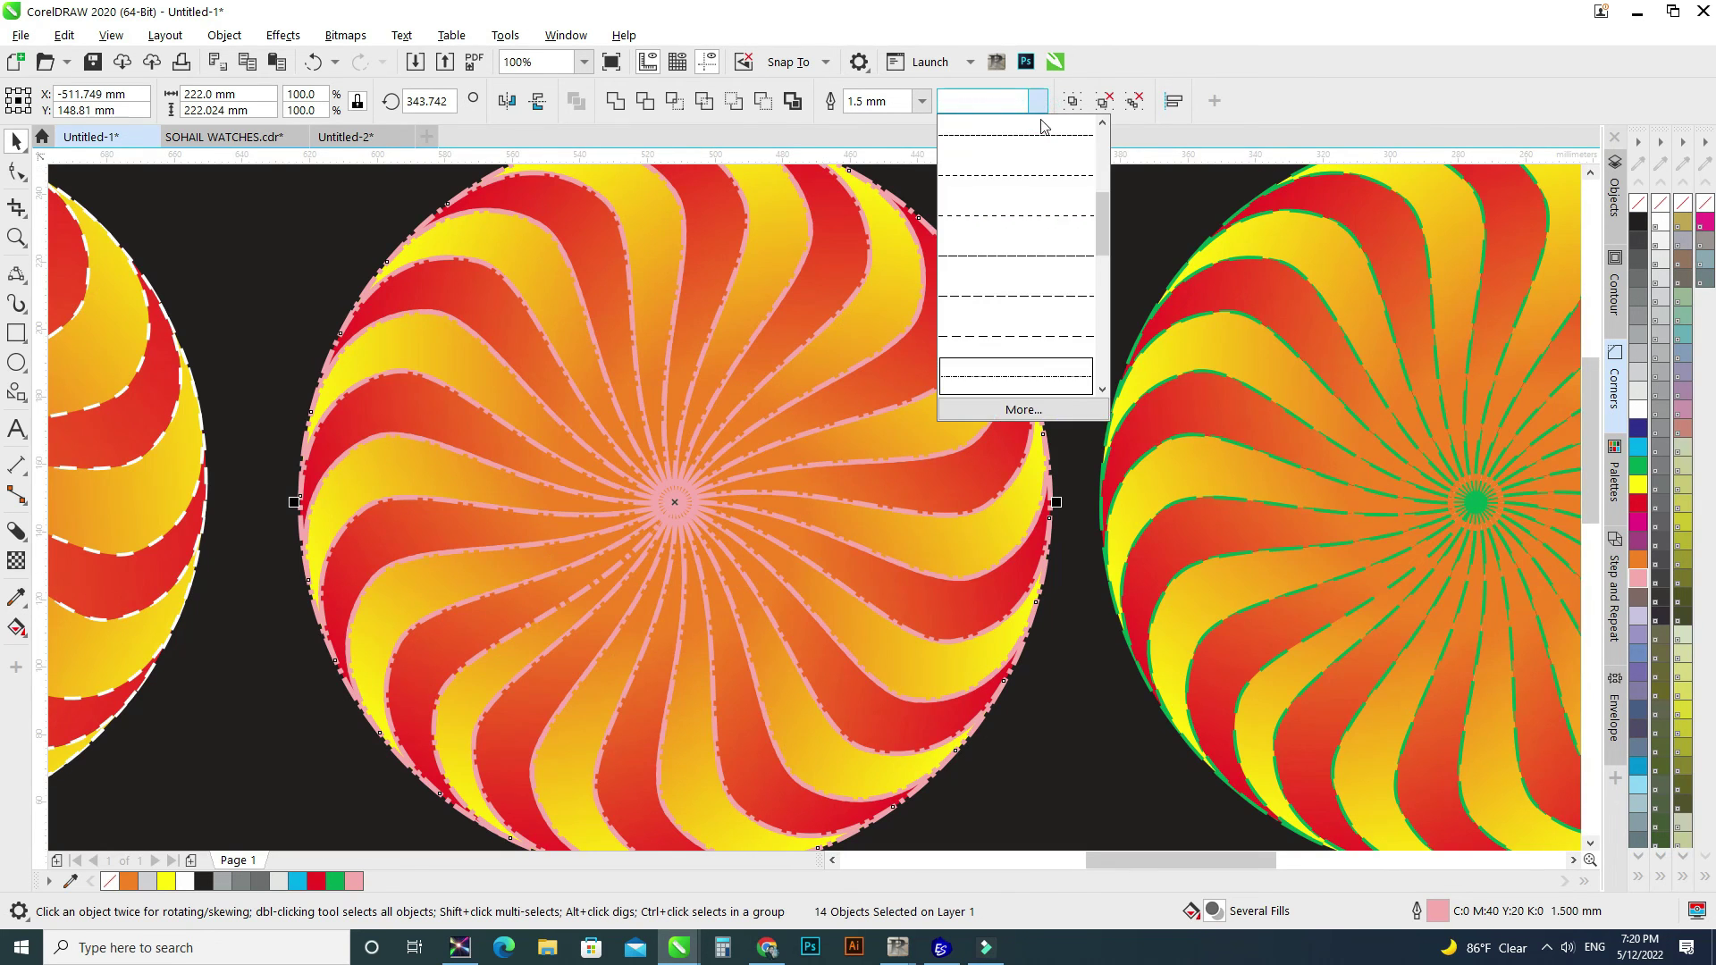
pyautogui.click(1012, 295)
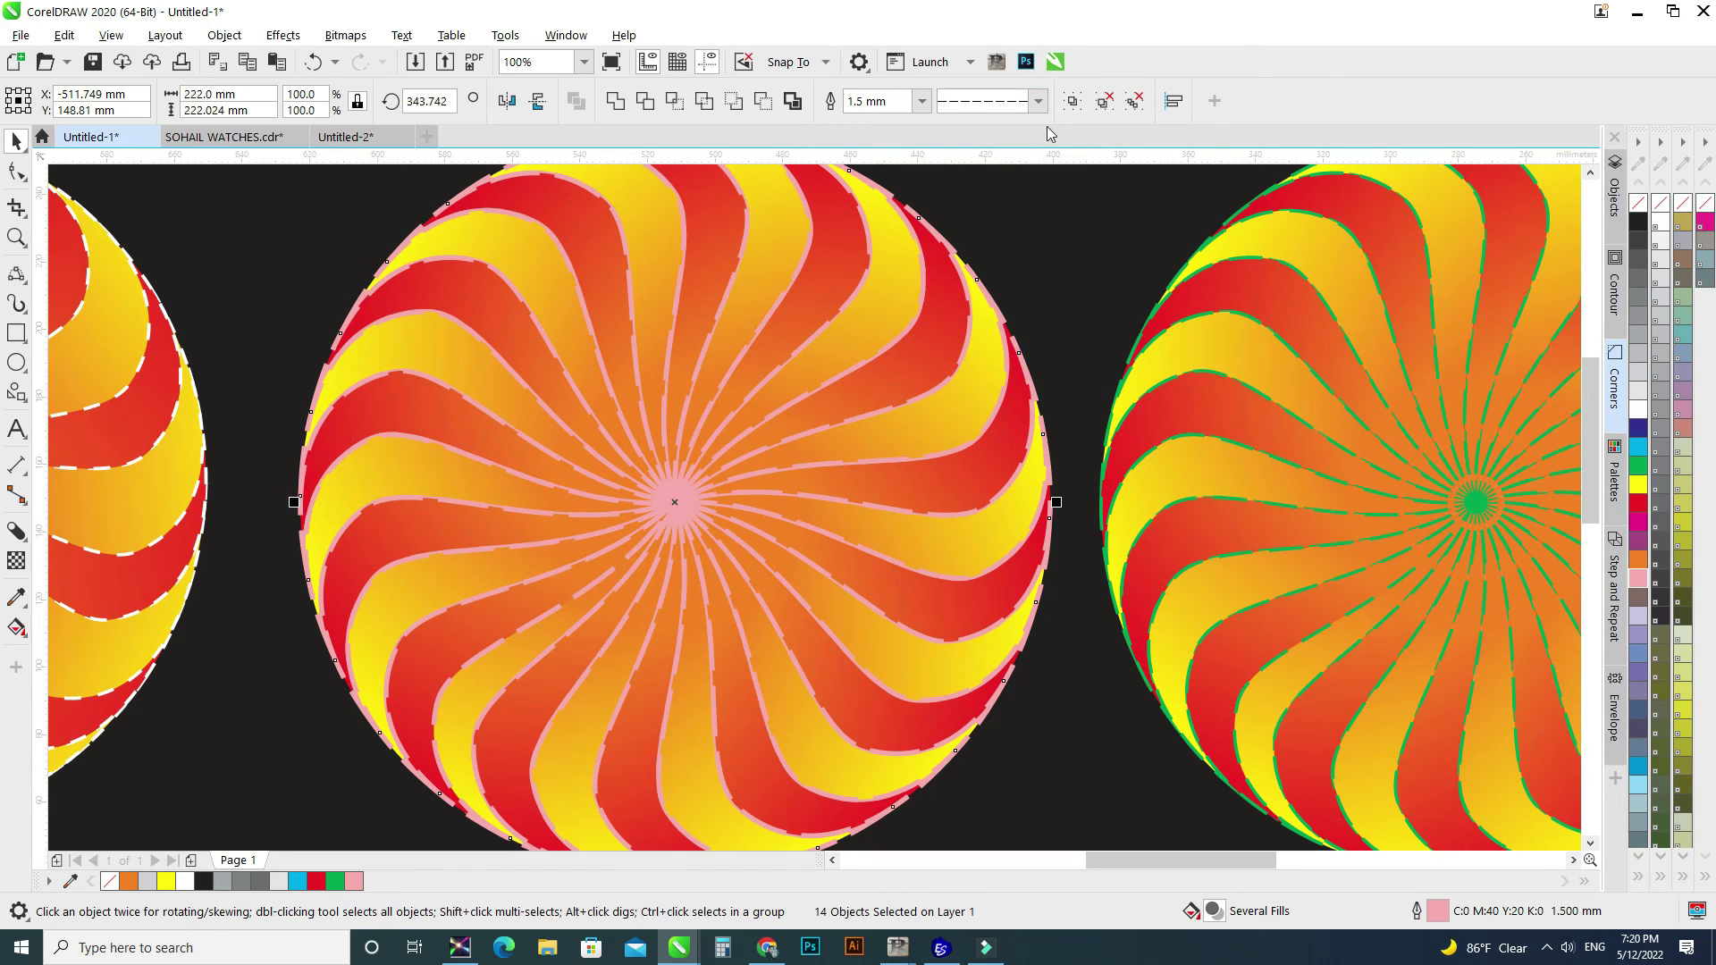
pyautogui.click(1038, 101)
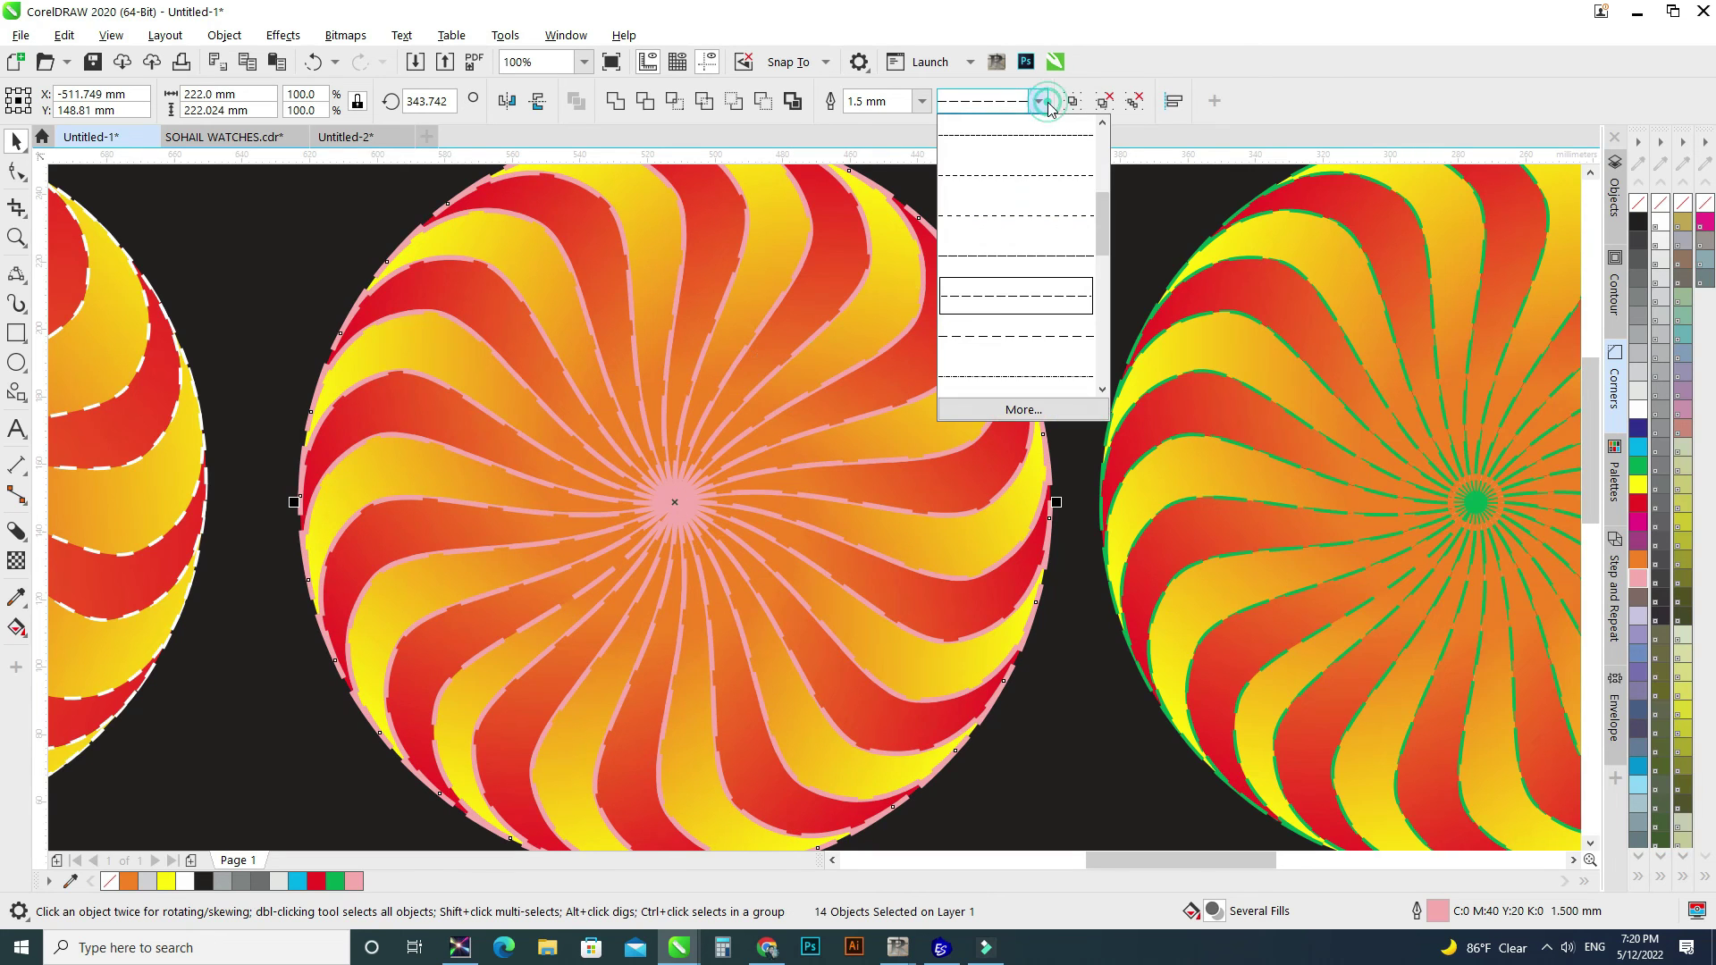
pyautogui.click(1032, 335)
pyautogui.scroll(-2, 705, 402)
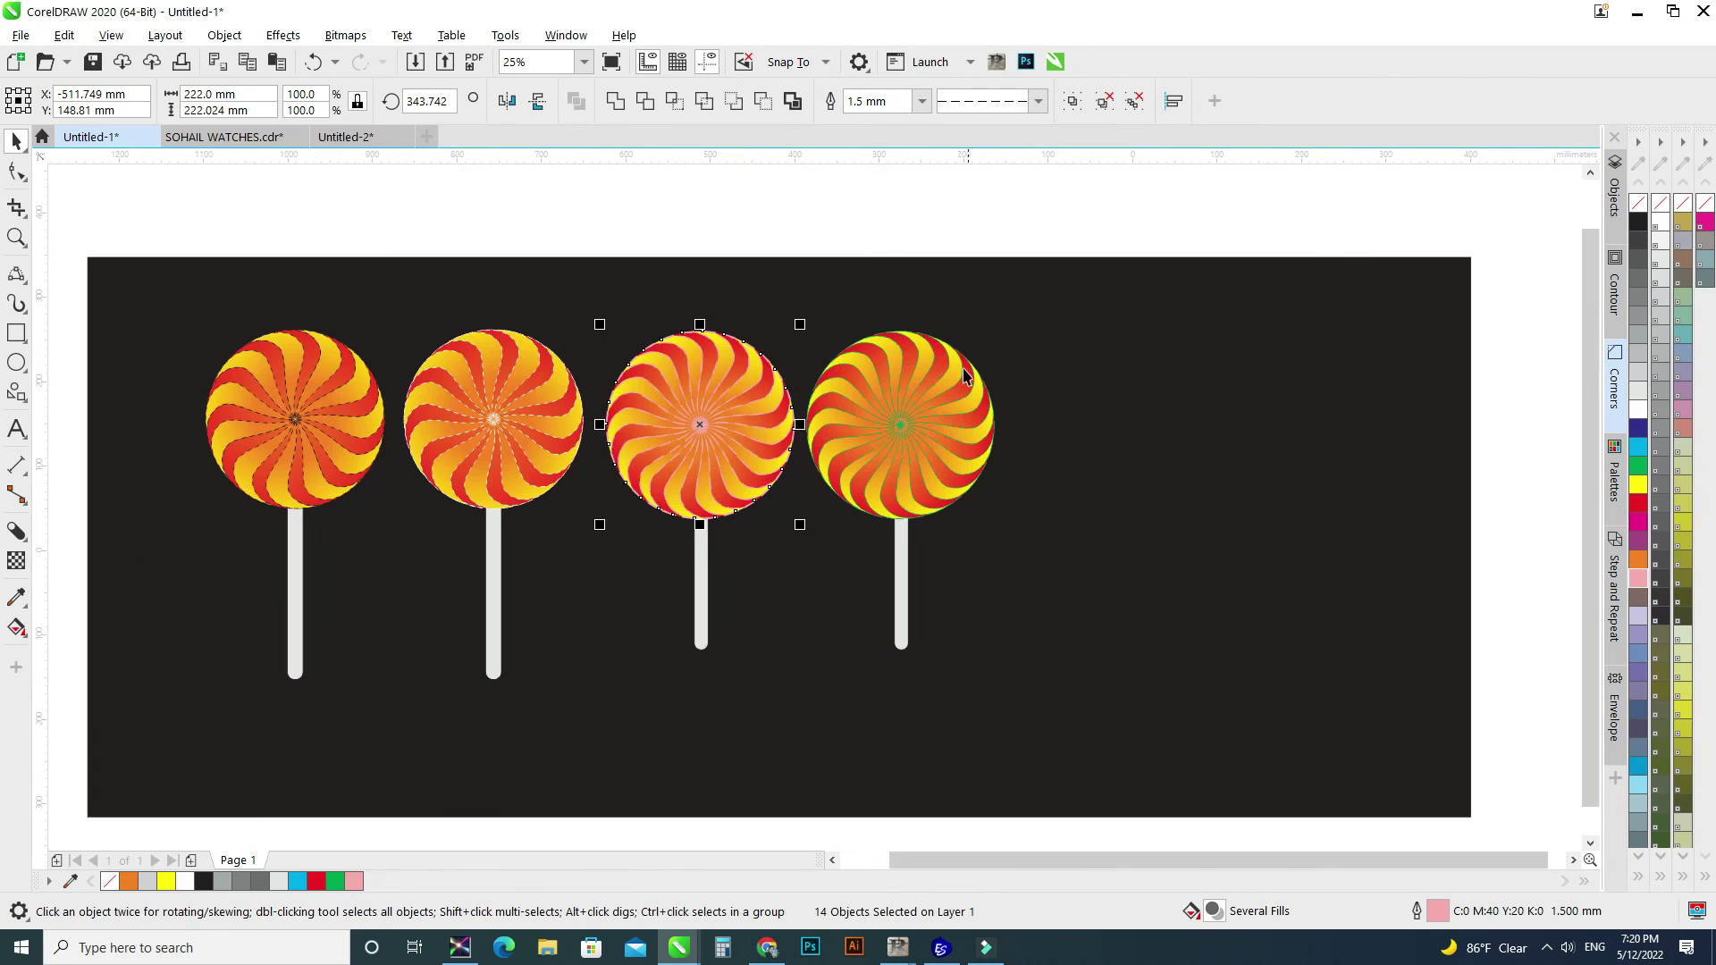
pyautogui.click(870, 229)
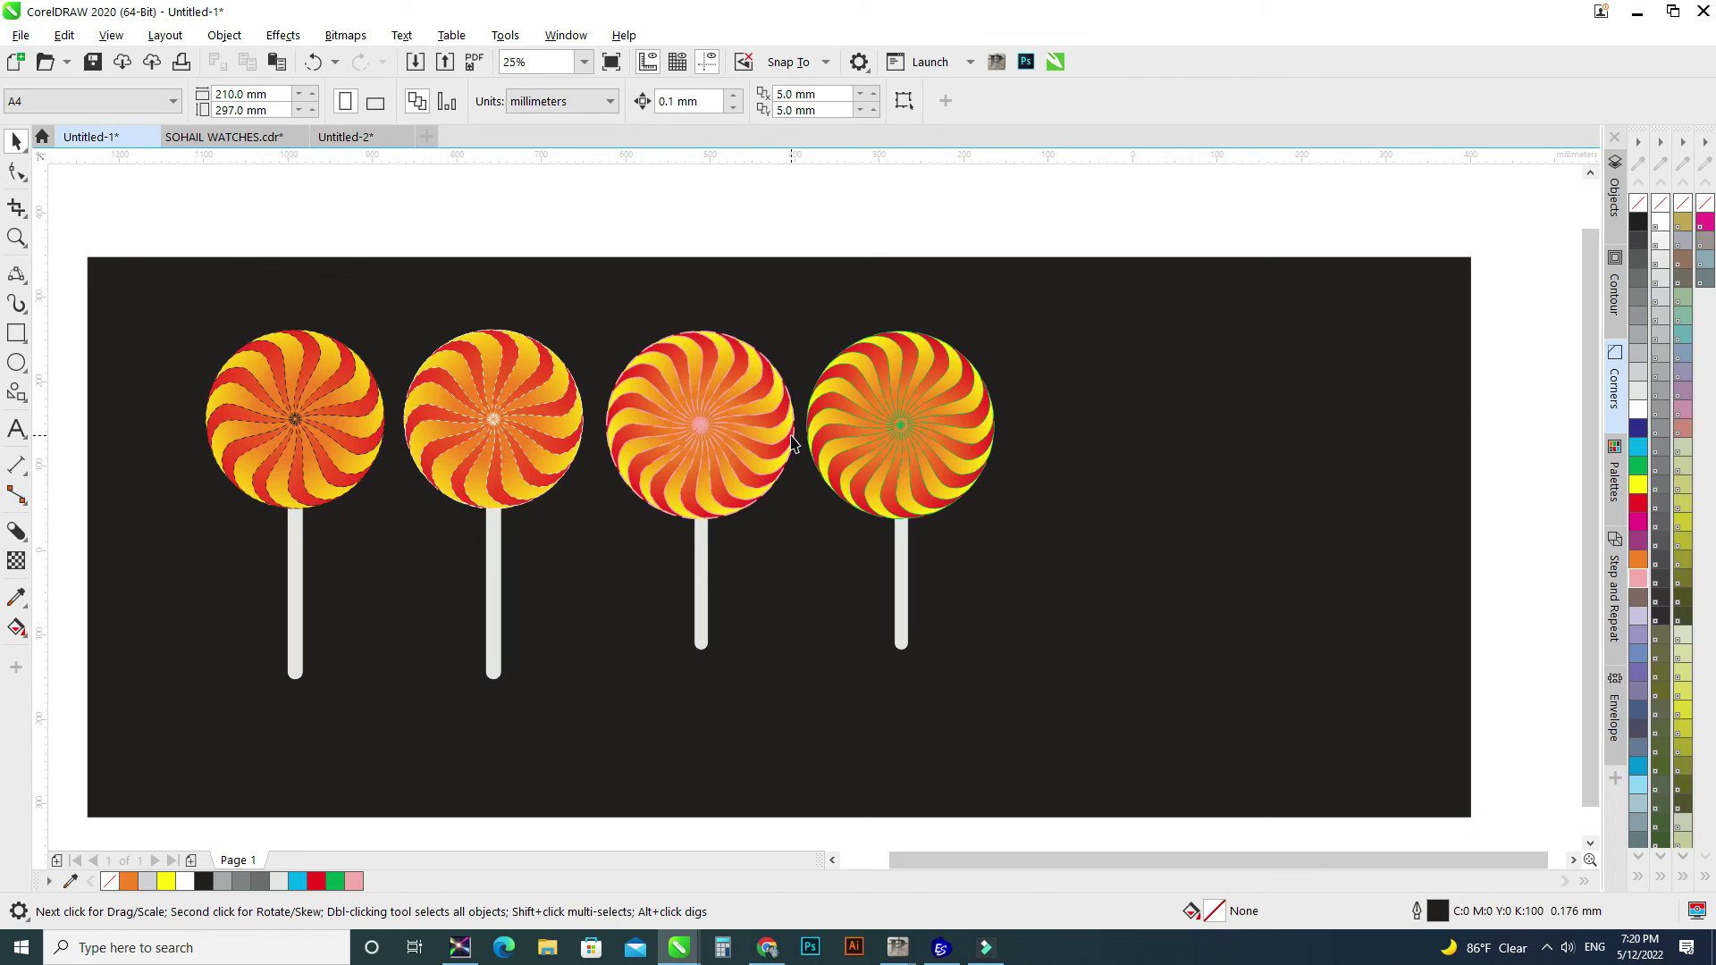
# Recolour the rightmost swirl's green dashed outlines white and deselect it
pyautogui.click(929, 438)
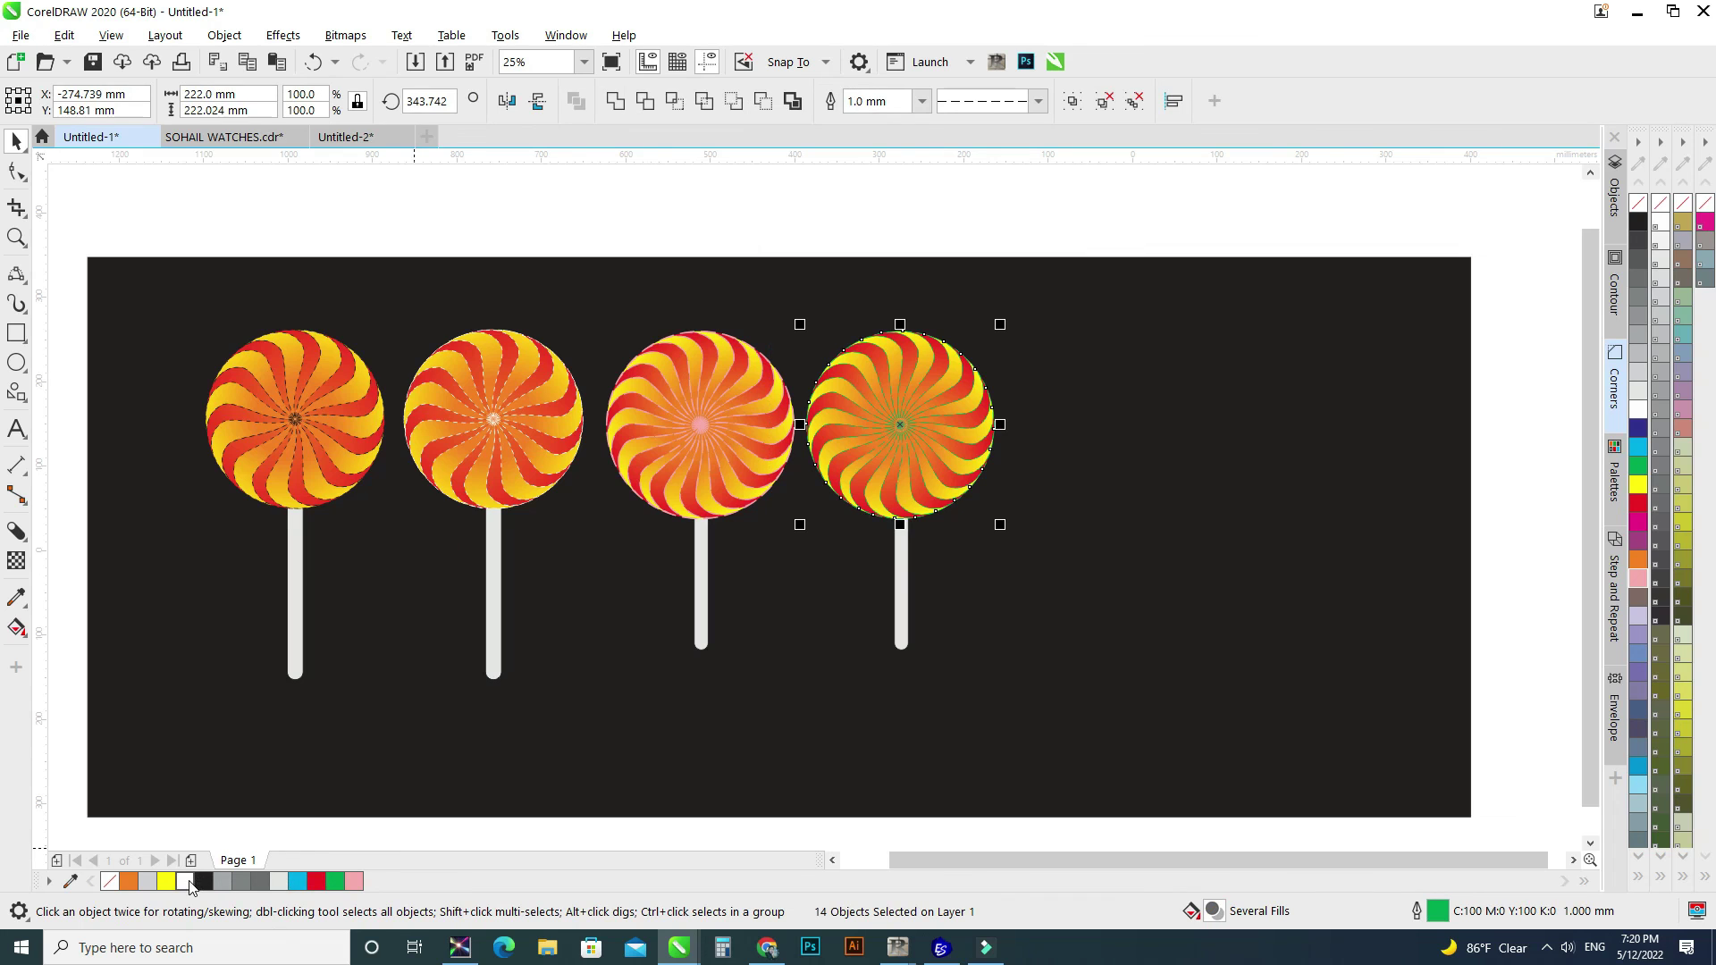
pyautogui.rightClick(188, 881)
pyautogui.click(880, 234)
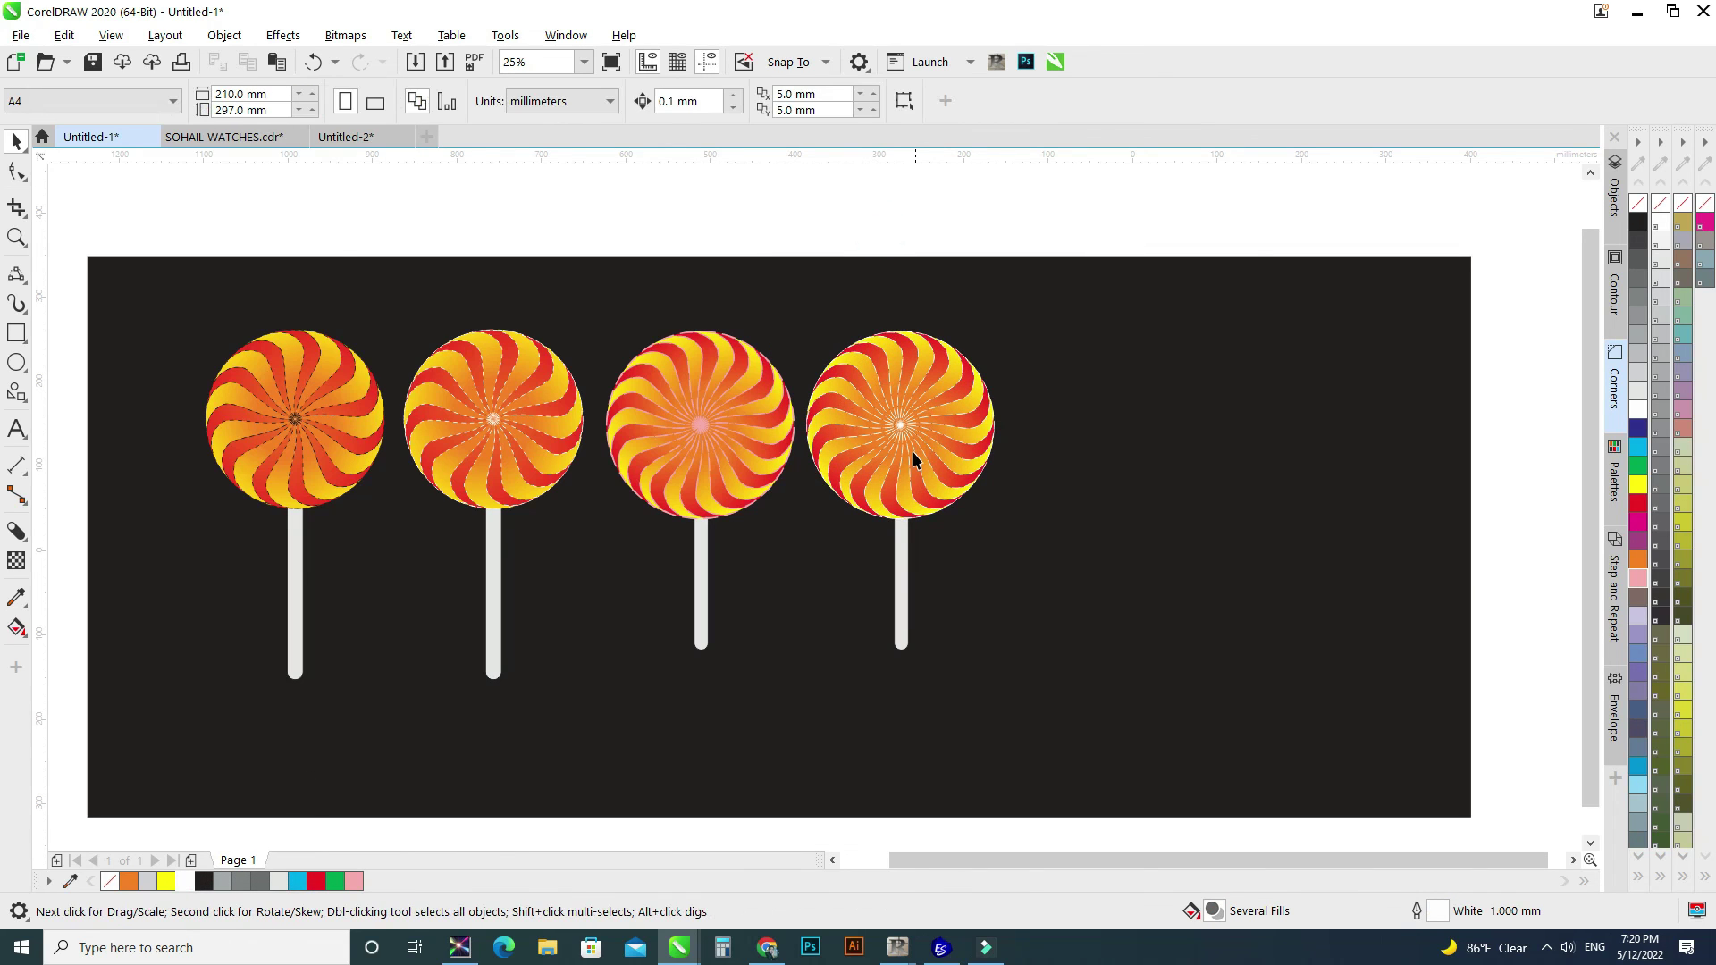